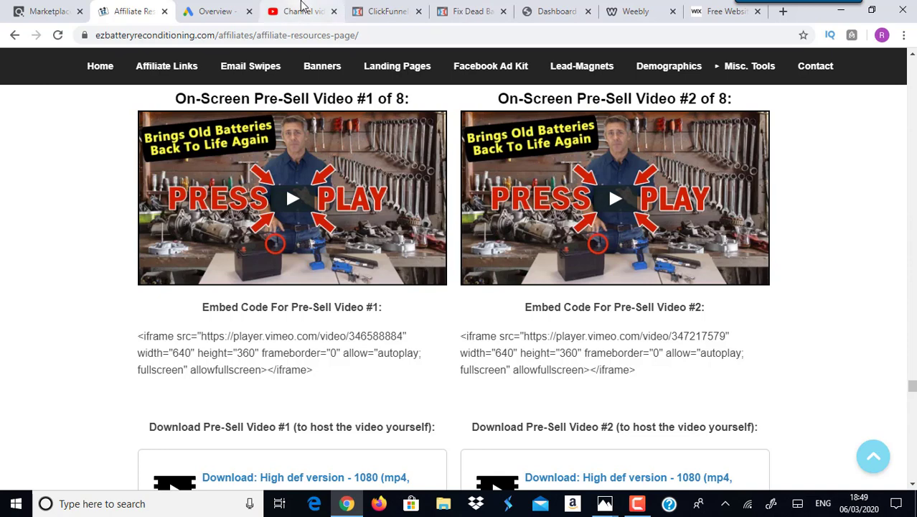
# - Look over the uploaded videos in YouTube Studio, and the account overview and billing tools in Google Ads
pyautogui.click(302, 11)
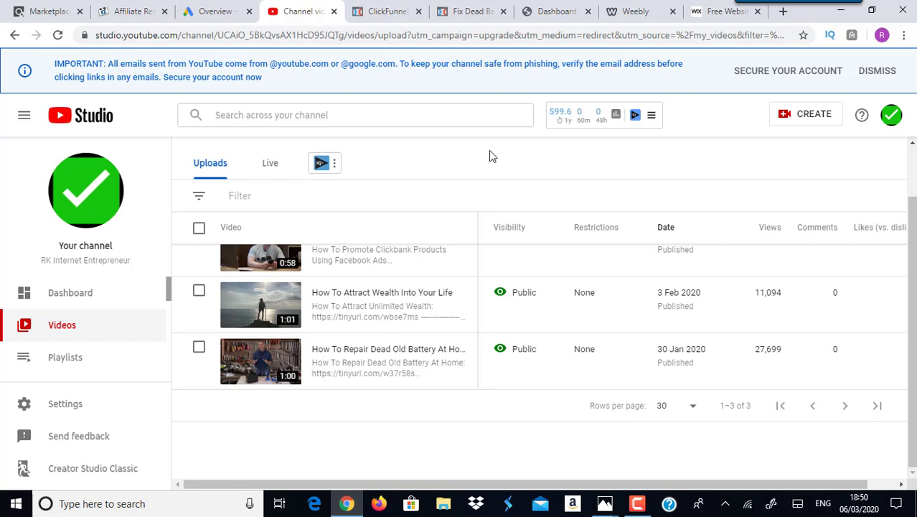
pyautogui.click(204, 9)
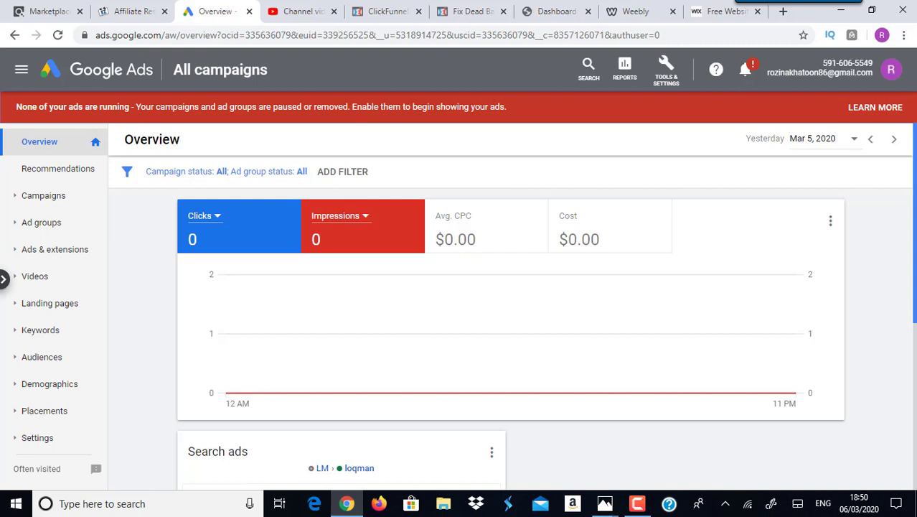
pyautogui.scroll(-2, 875, 261)
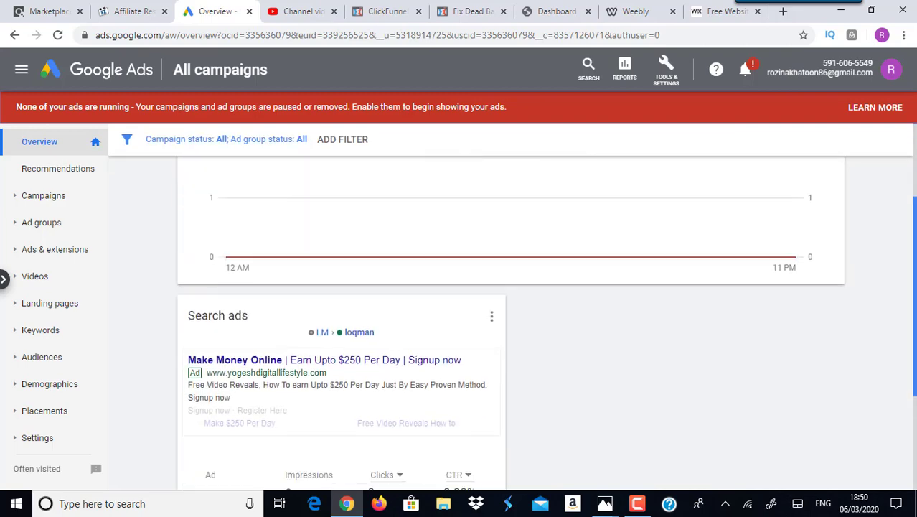
pyautogui.scroll(-3, 511, 308)
pyautogui.scroll(5, 511, 308)
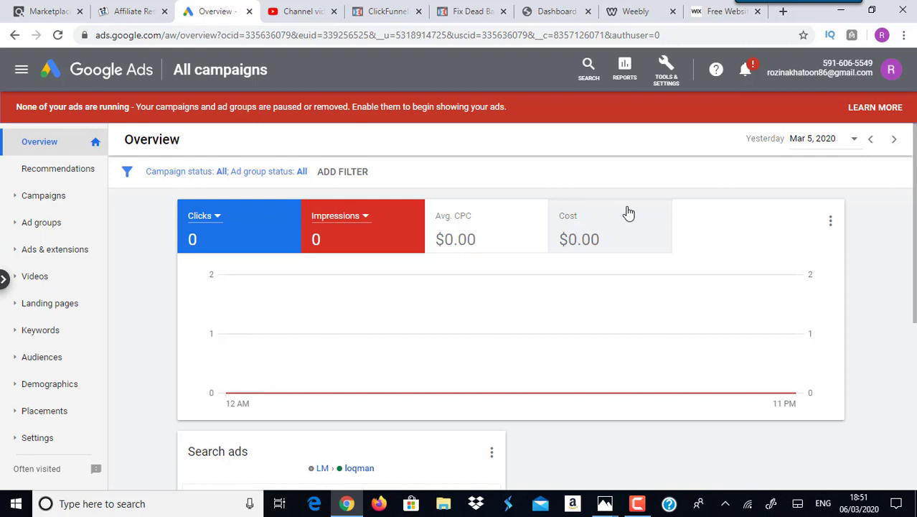
pyautogui.click(664, 74)
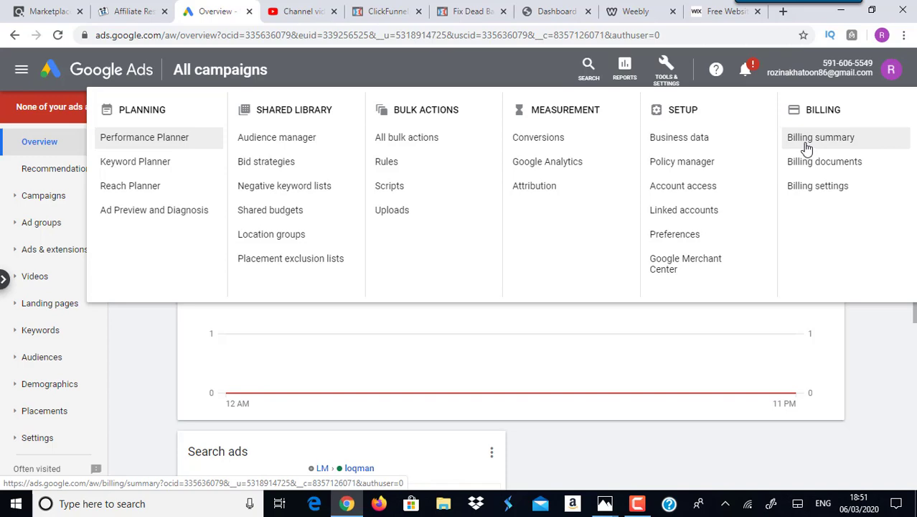
pyautogui.click(871, 331)
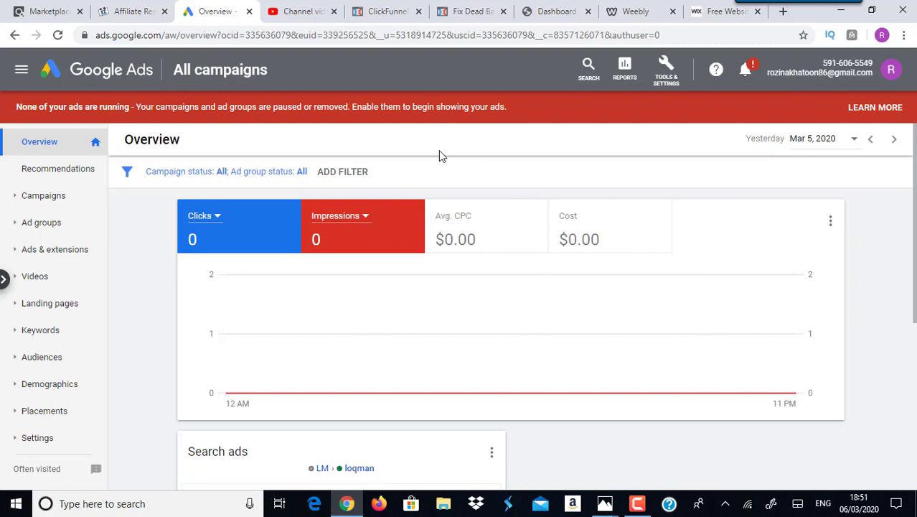
# - Start a new campaign from the Google Ads campaign list
pyautogui.click(64, 206)
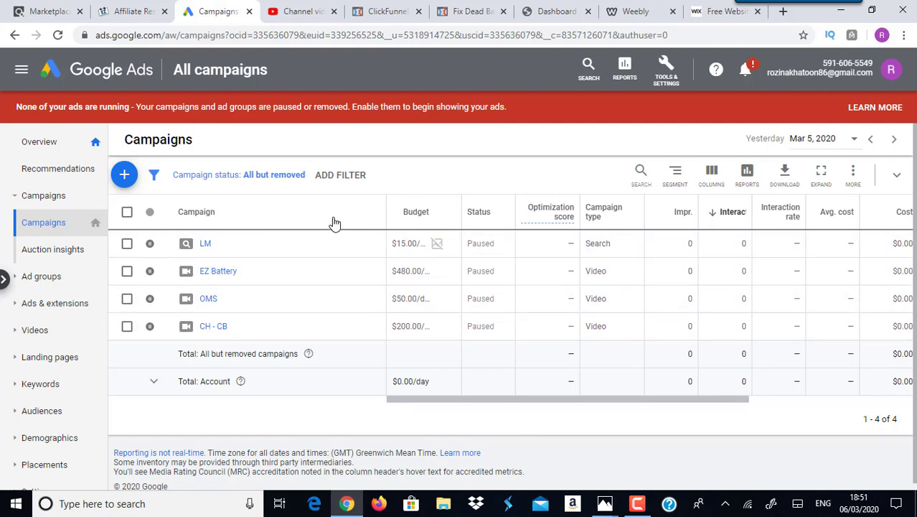
pyautogui.click(126, 180)
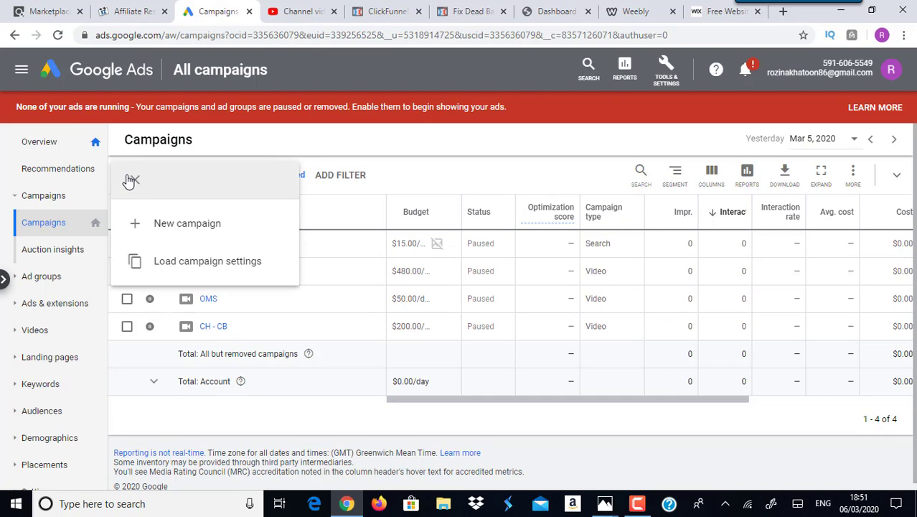
pyautogui.click(199, 232)
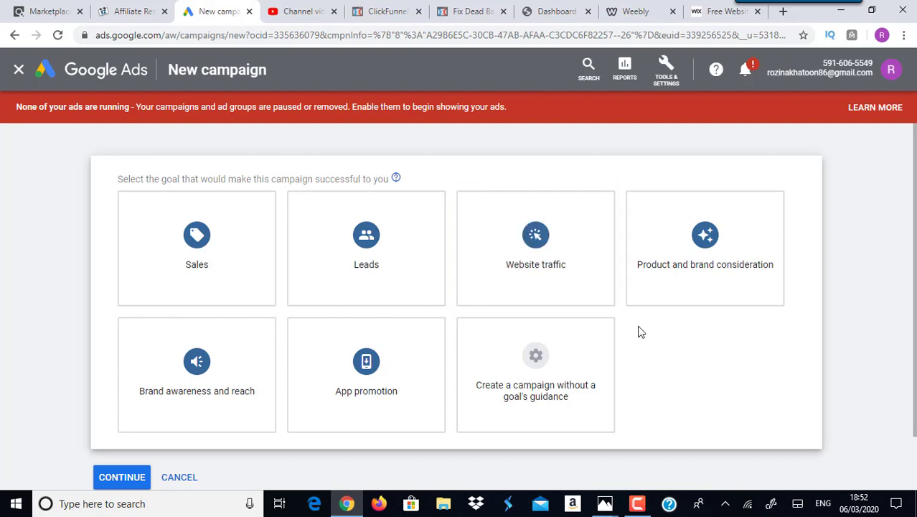
# - Try the Website traffic goal and look over the campaign types it offers
pyautogui.click(545, 265)
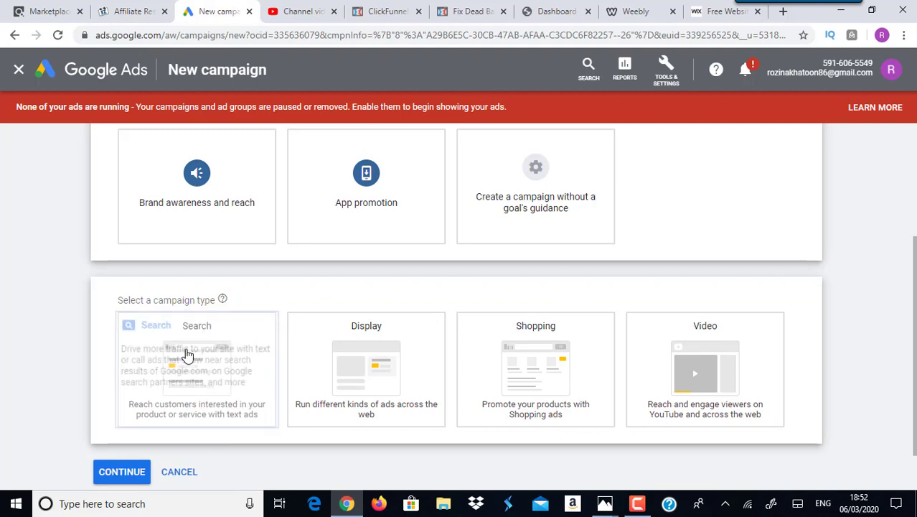
pyautogui.click(185, 353)
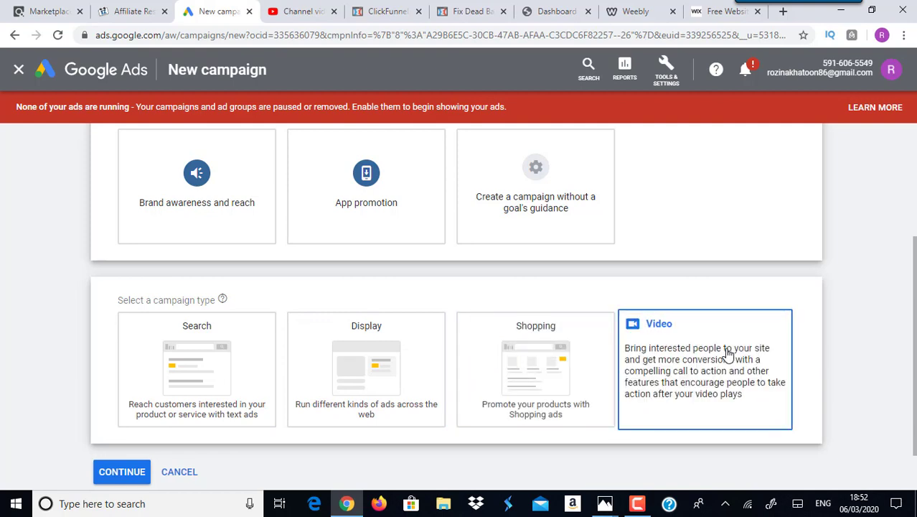
pyautogui.moveTo(915, 363); pyautogui.dragTo(915, 266)
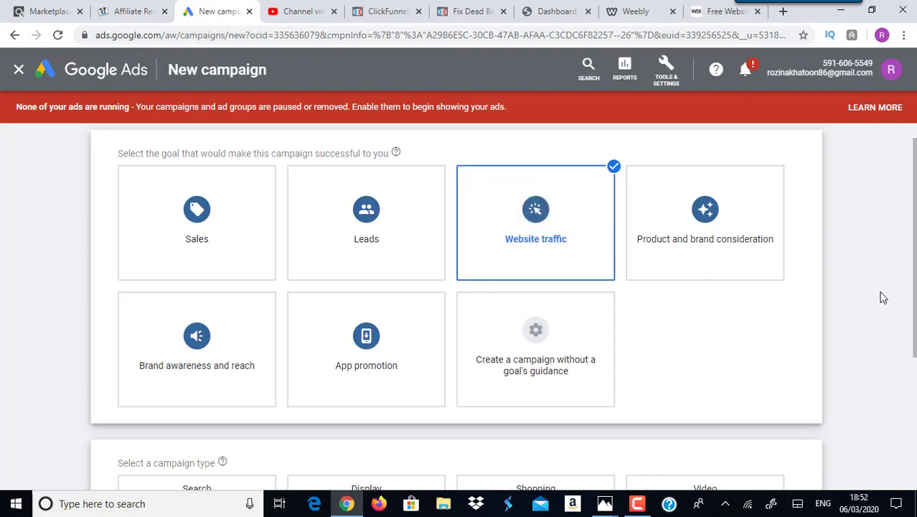
pyautogui.scroll(-2, 880, 297)
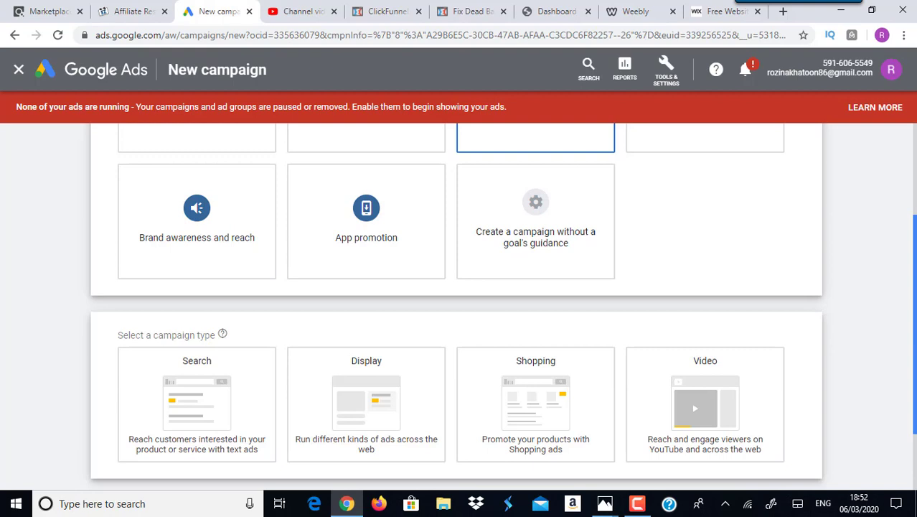
pyautogui.scroll(1, 465, 205)
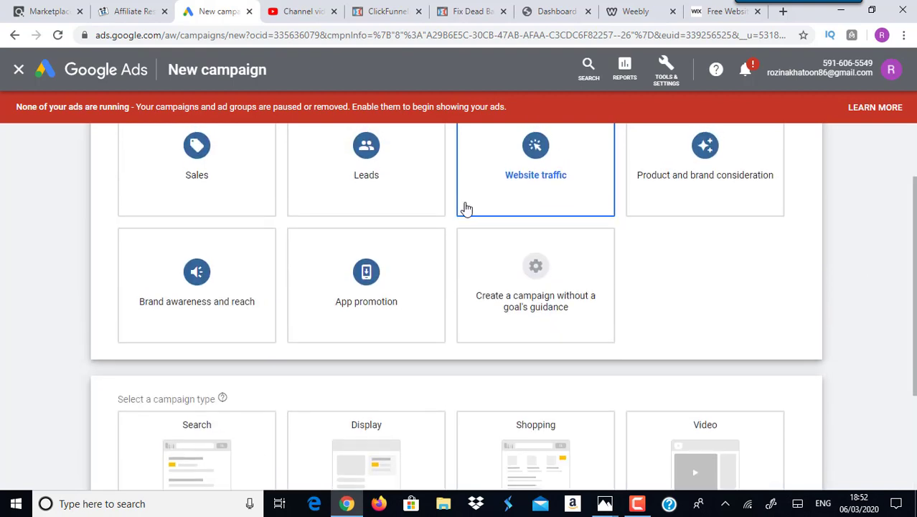
pyautogui.click(557, 188)
# - Set up a campaign without a goal's guidance, using the Video type and the Custom video campaign subtype, and continue to its settings
pyautogui.click(565, 309)
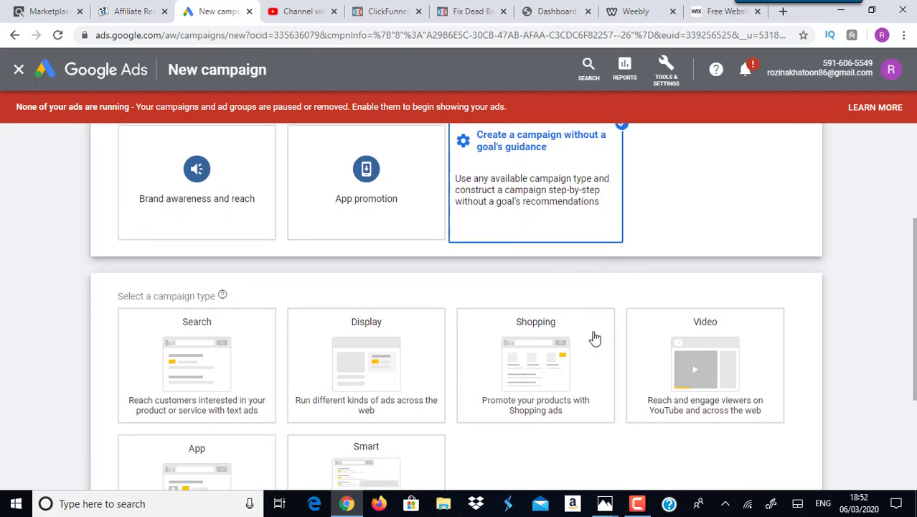
pyautogui.click(731, 359)
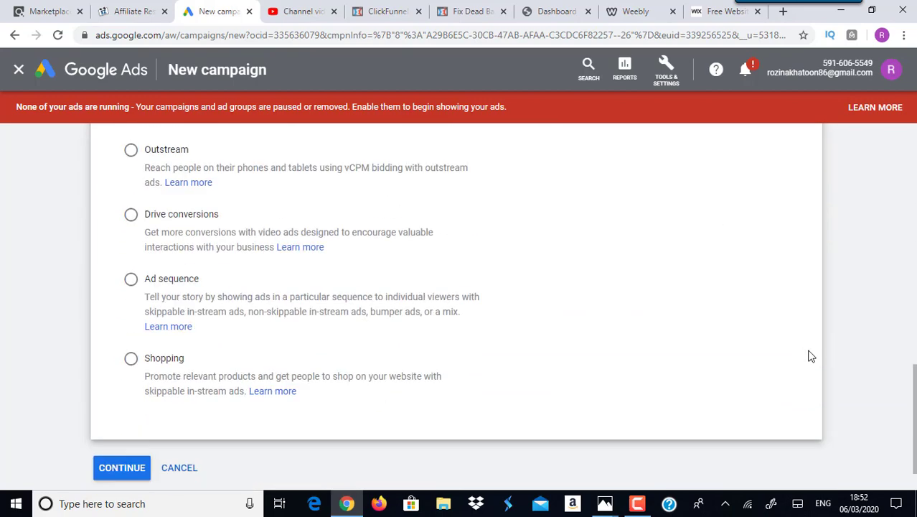
pyautogui.moveTo(914, 420); pyautogui.dragTo(914, 346)
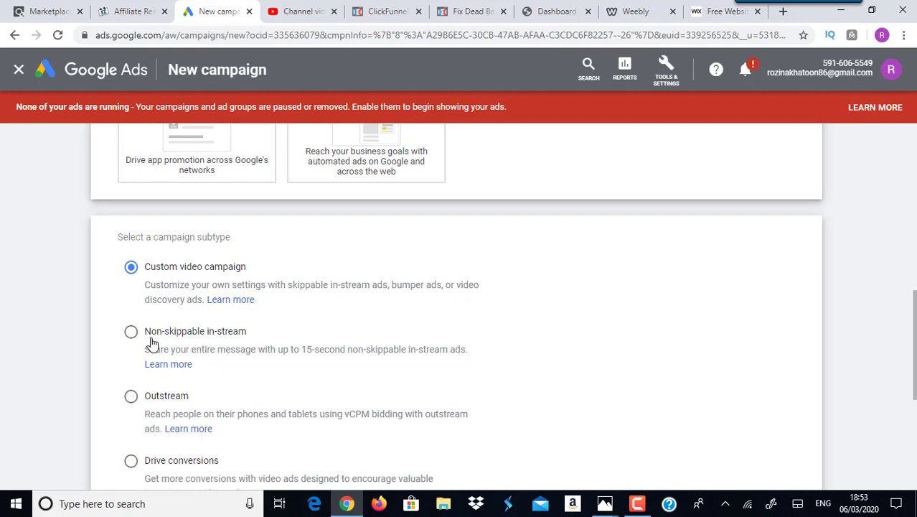
pyautogui.click(130, 333)
pyautogui.click(131, 268)
pyautogui.scroll(-4, 313, 304)
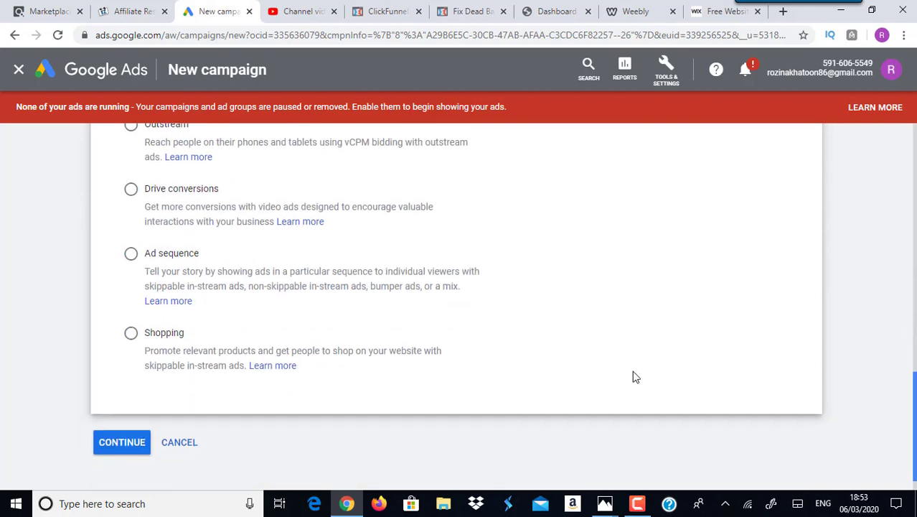
pyautogui.click(121, 445)
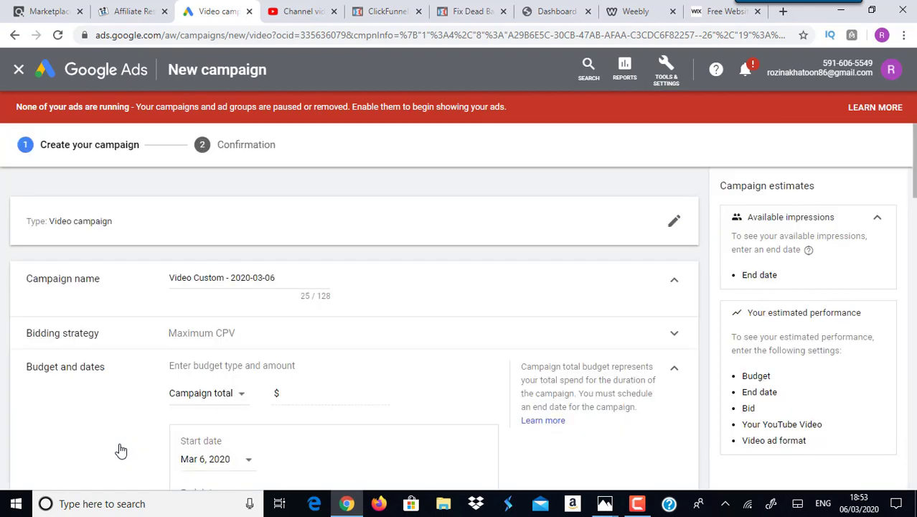
# - Name the campaign "EZ Battery Test"
pyautogui.click(289, 281)
pyautogui.hotkey('ctrl', 'a')
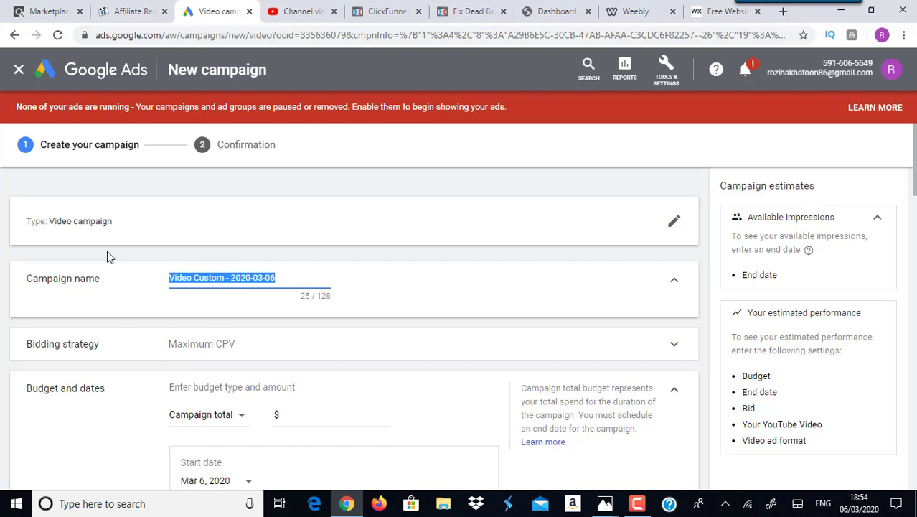
pyautogui.write('EZ Ba')
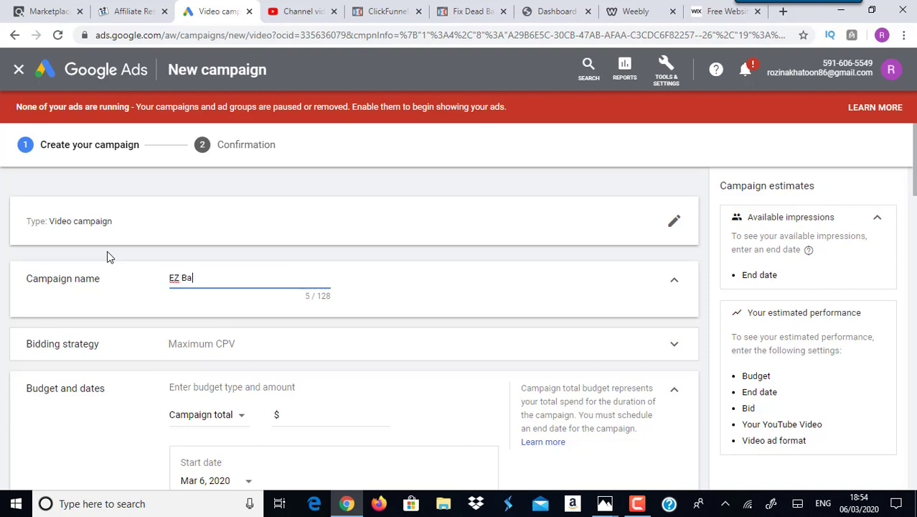
pyautogui.write('tt')
pyautogui.press('BackSpace')
pyautogui.write('tery Test')
# - Try Target CPM as the campaign's bidding strategy and switch back to Maximum CPV
pyautogui.scroll(-1, 460, 312)
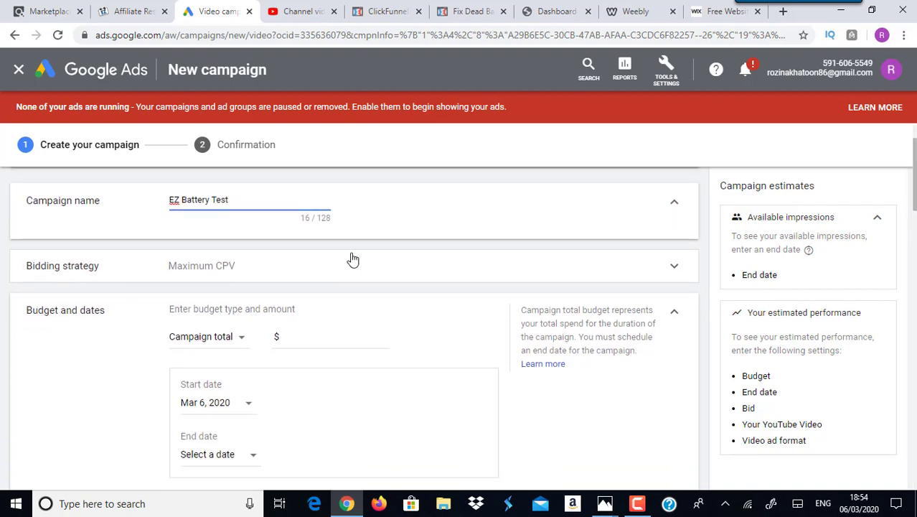
pyautogui.click(273, 275)
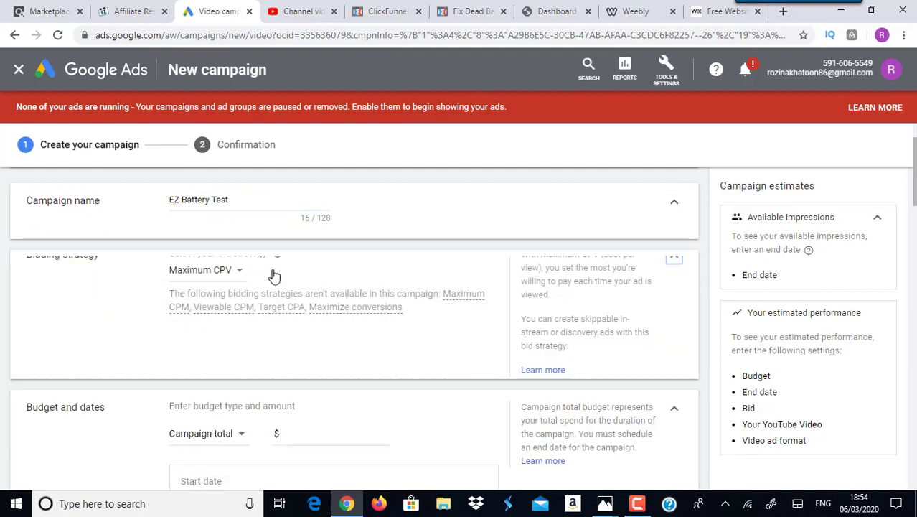
pyautogui.click(228, 287)
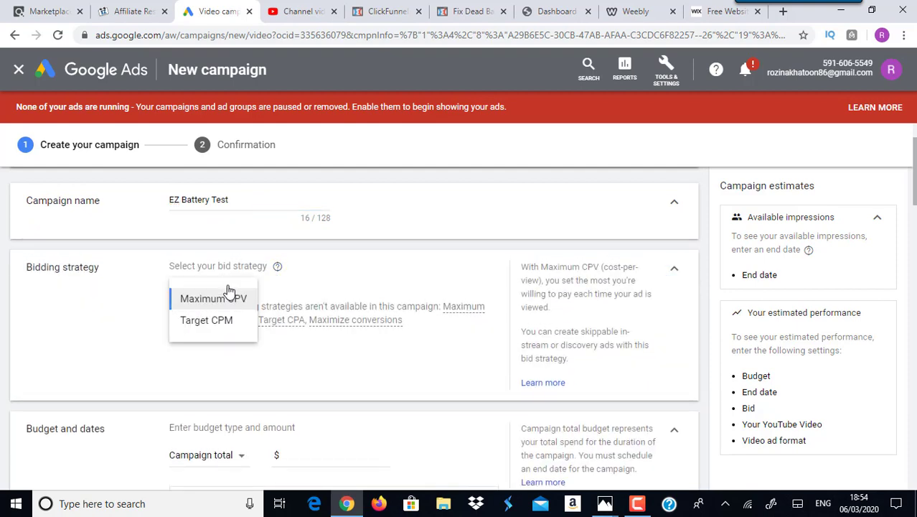
pyautogui.click(216, 329)
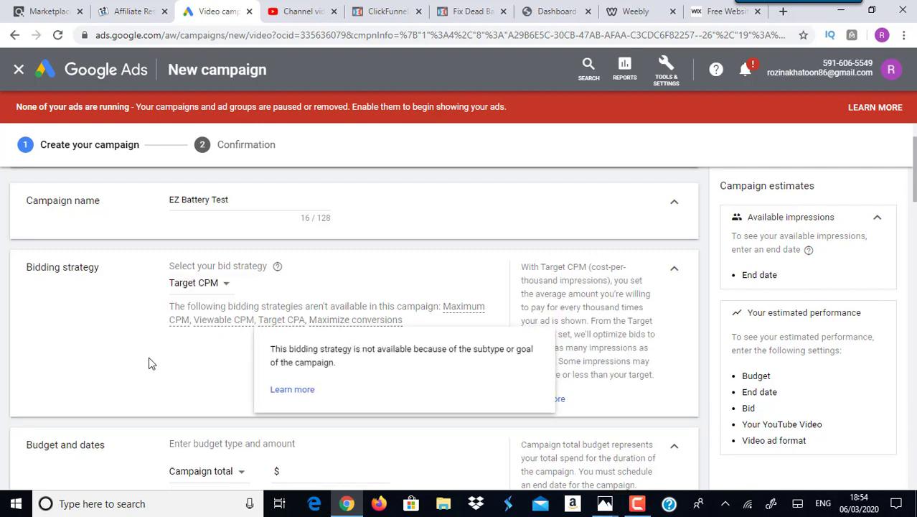
pyautogui.click(222, 286)
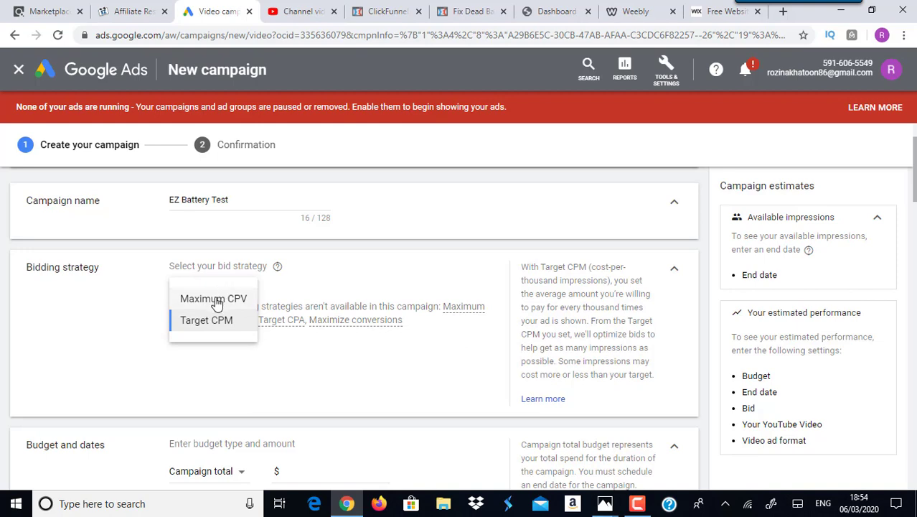
pyautogui.click(216, 299)
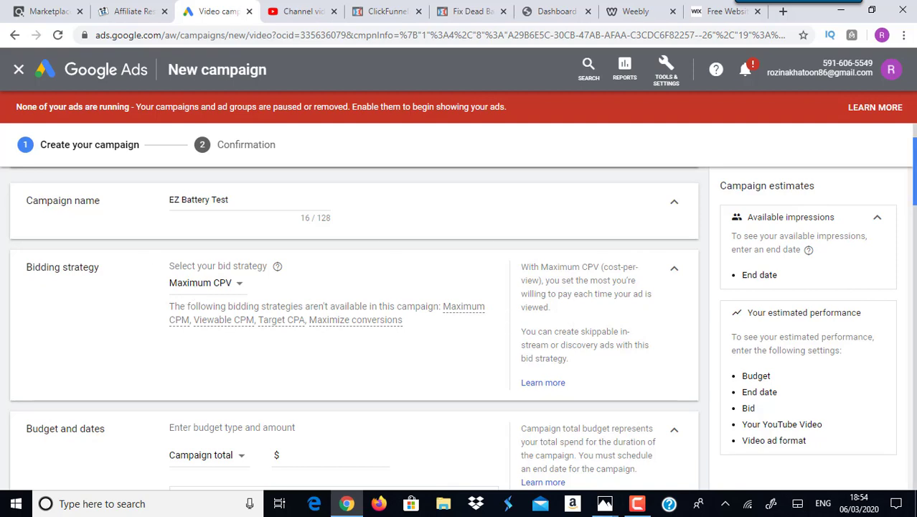
# - Set the campaign budget to a daily amount of $100.00
pyautogui.scroll(-2, 656, 262)
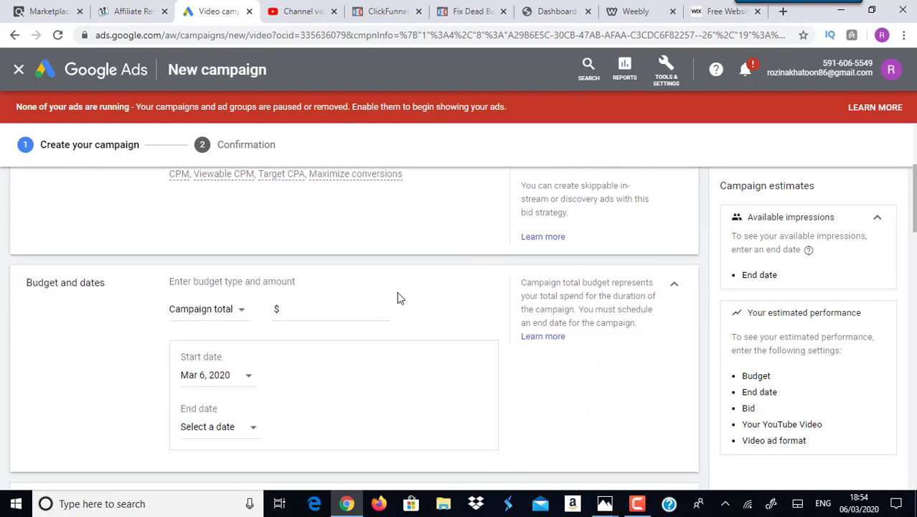
pyautogui.click(228, 313)
pyautogui.click(192, 329)
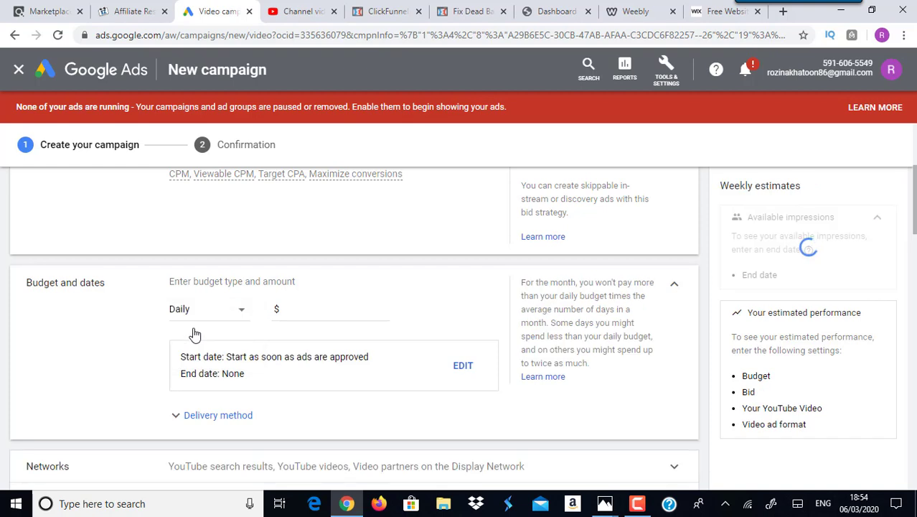
pyautogui.click(316, 310)
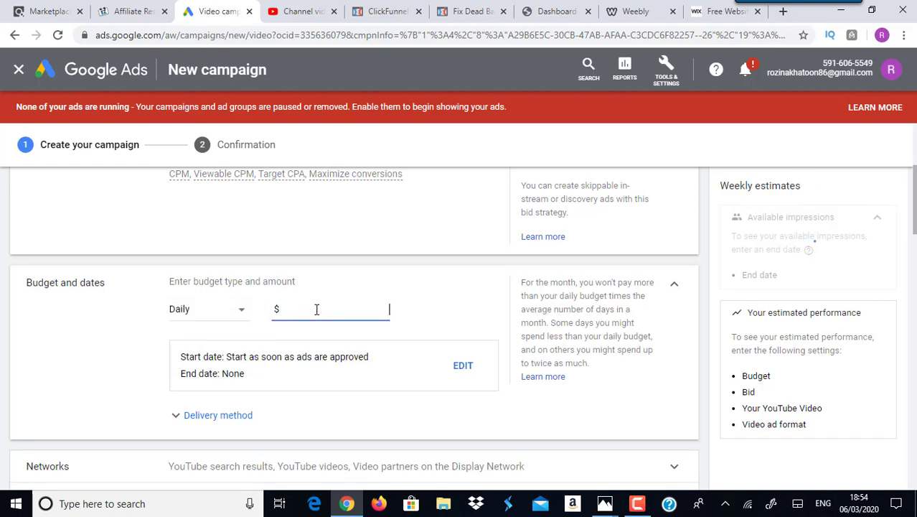
pyautogui.write('100.00')
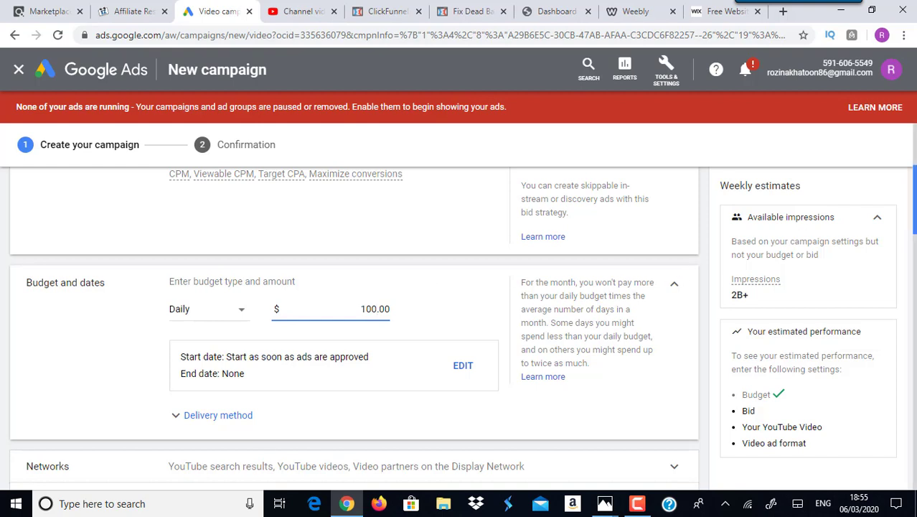
# - Exclude YouTube search results and video partners on the Display Network from the campaign's networks, leaving only YouTube videos
pyautogui.scroll(-2, 429, 285)
pyautogui.scroll(-1, 353, 323)
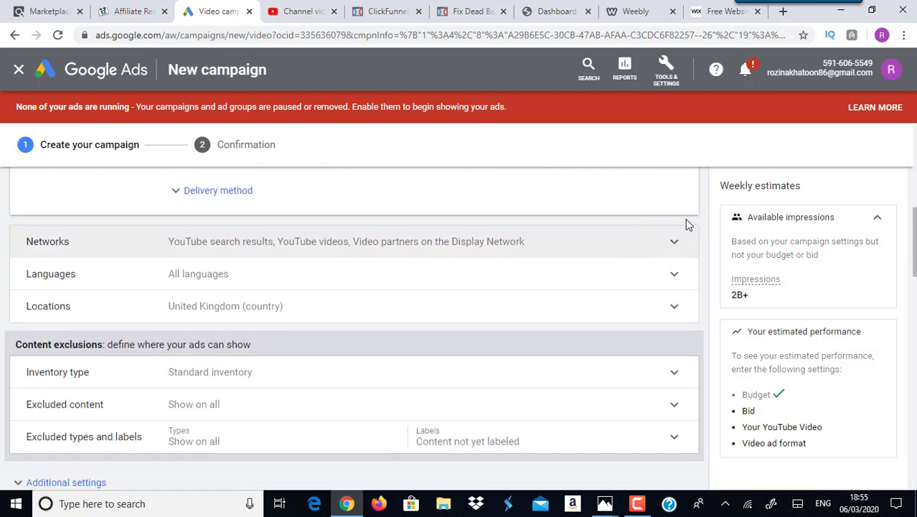
pyautogui.click(676, 244)
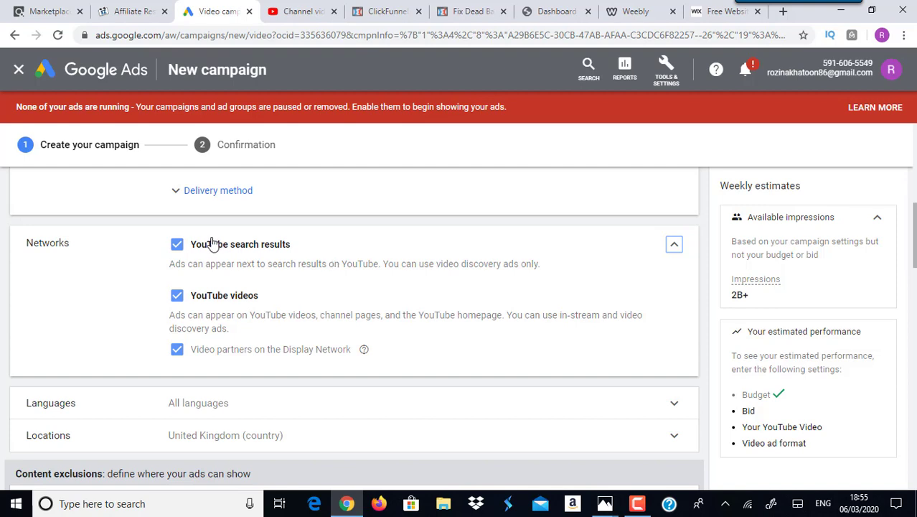
pyautogui.click(177, 244)
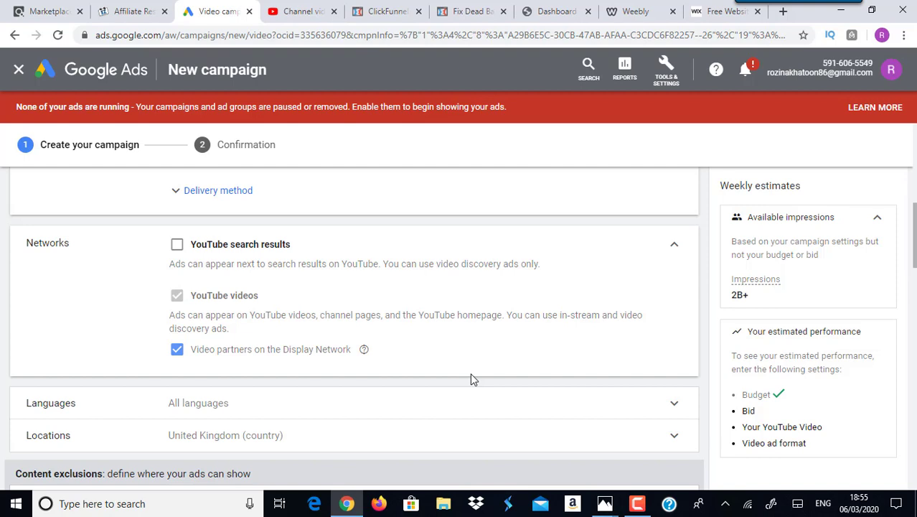
pyautogui.click(177, 352)
pyautogui.scroll(-3, 509, 235)
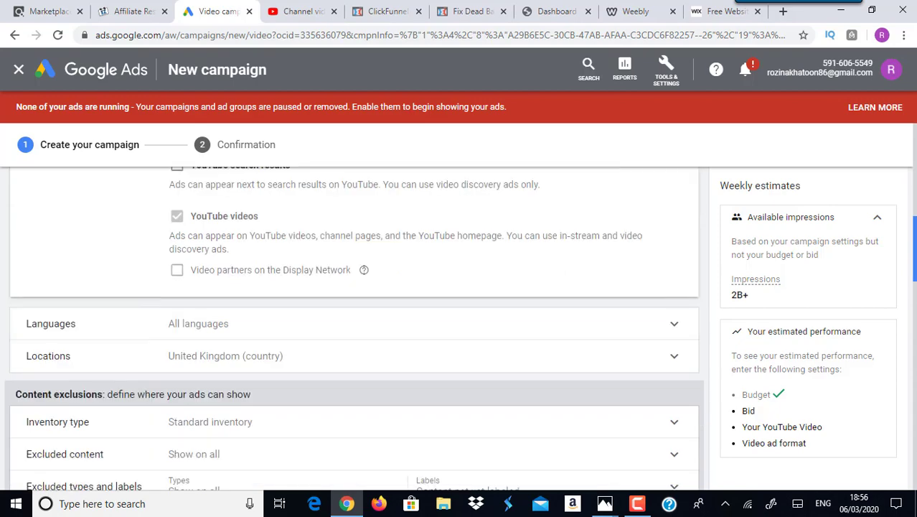
# - Set the campaign's target language to English
pyautogui.click(509, 234)
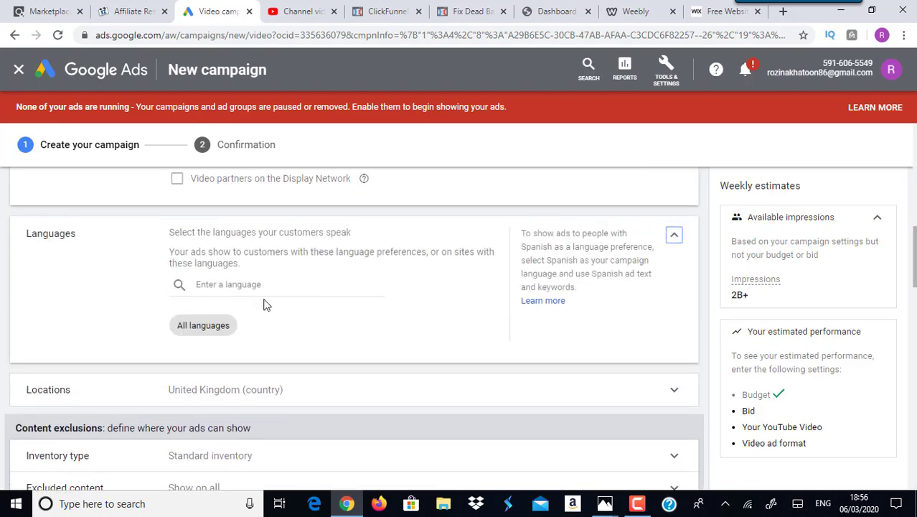
pyautogui.click(256, 286)
pyautogui.write('En')
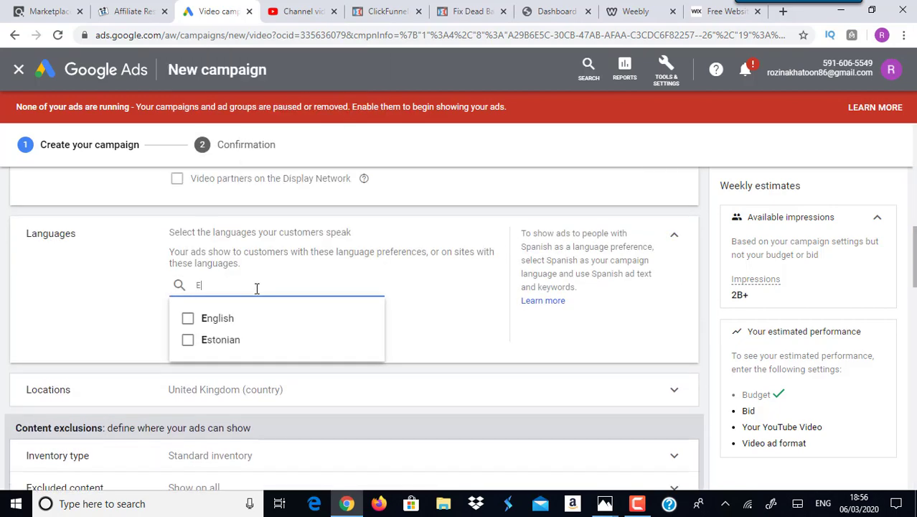
pyautogui.click(188, 319)
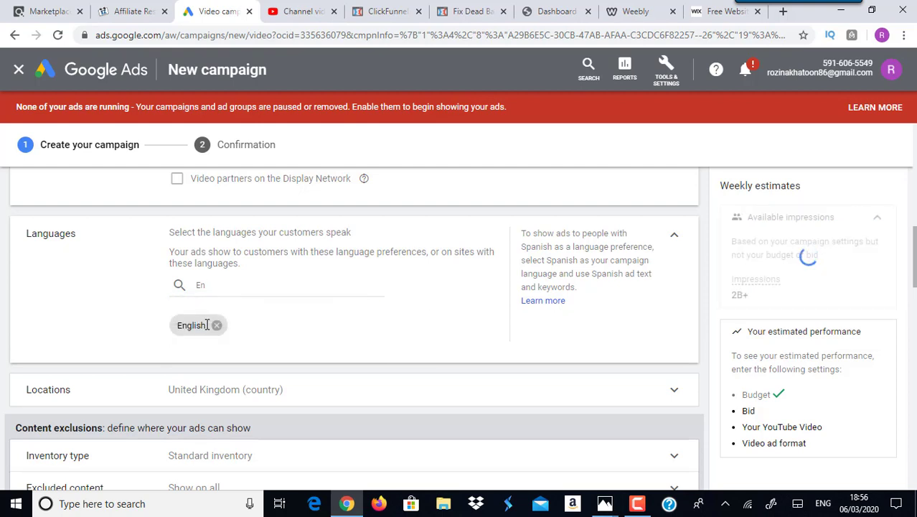
# - Check the best-selling countries on the affiliate resources page and target the United States as the campaign's location
pyautogui.click(674, 394)
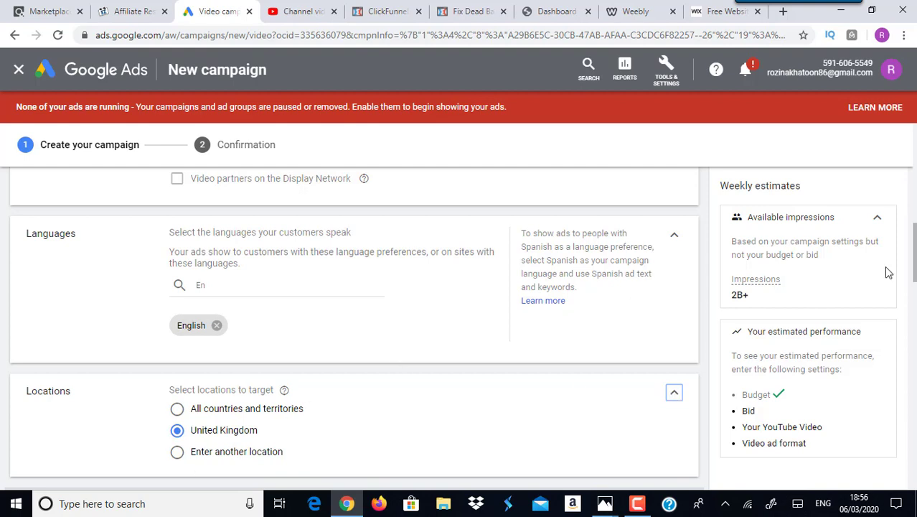
pyautogui.scroll(-2, 500, 316)
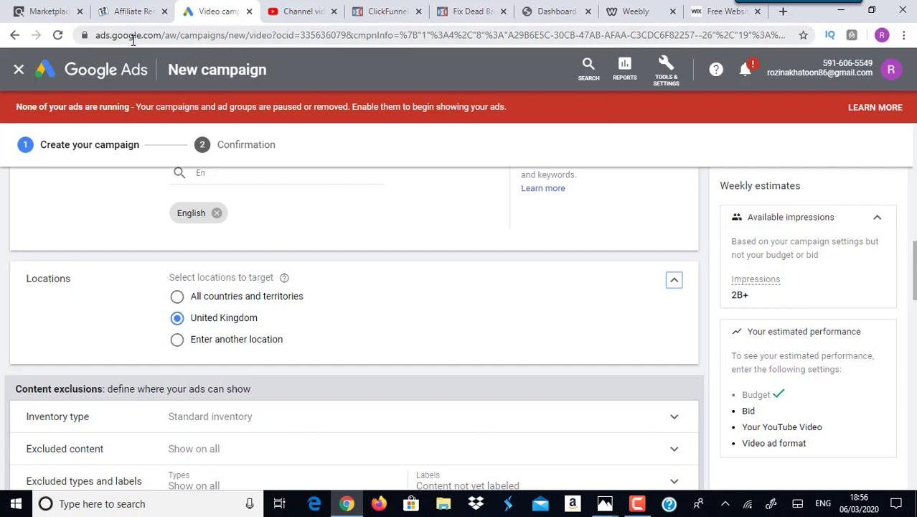
pyautogui.click(128, 11)
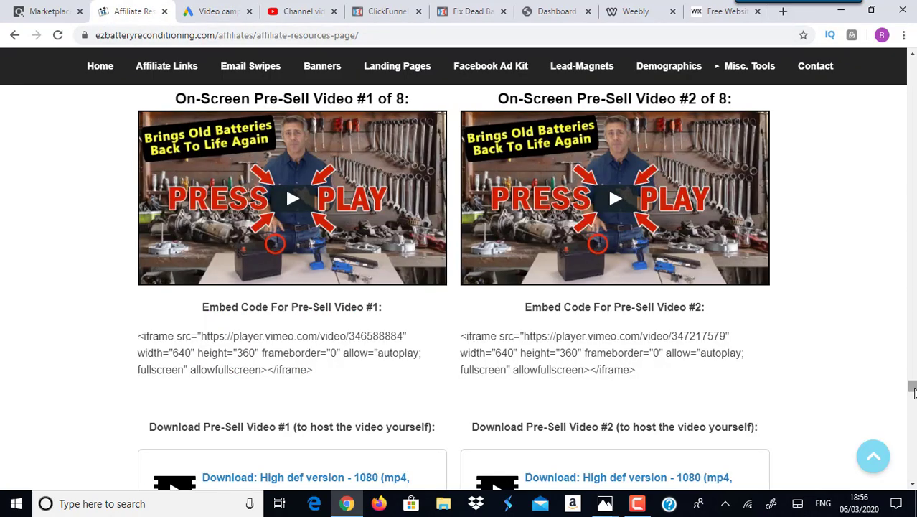
pyautogui.moveTo(911, 388); pyautogui.dragTo(914, 333)
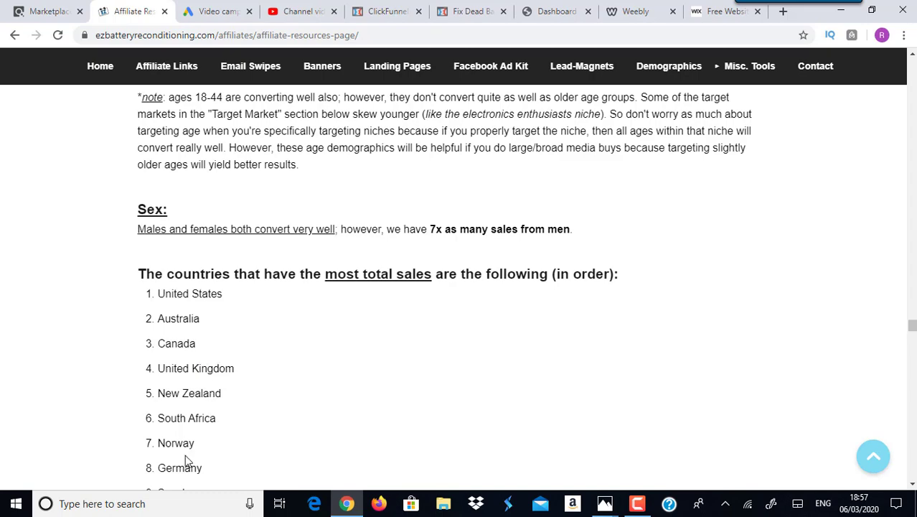
pyautogui.scroll(-3, 913, 330)
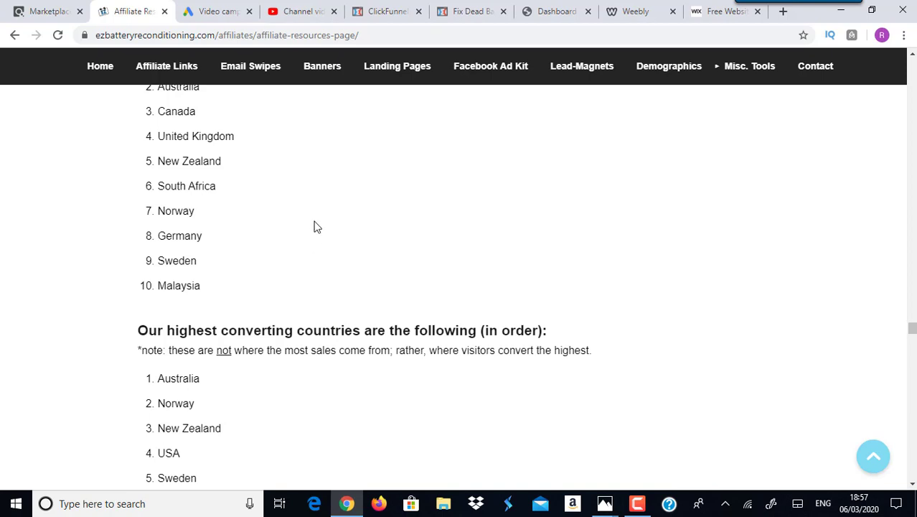
pyautogui.click(213, 10)
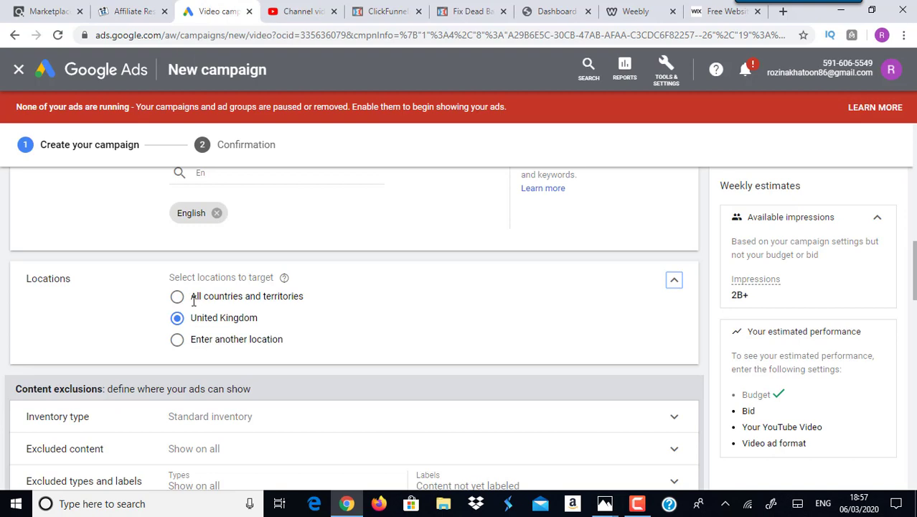
pyautogui.rightClick(177, 346)
pyautogui.click(181, 350)
pyautogui.click(179, 343)
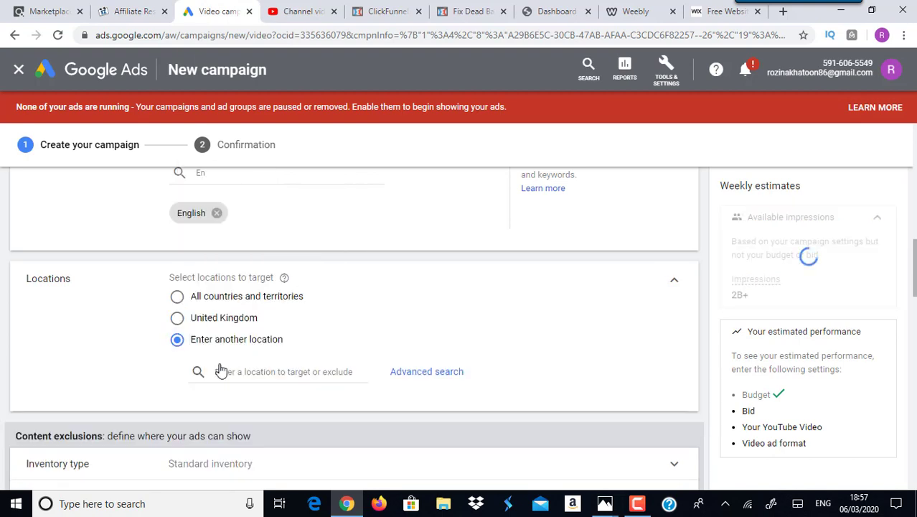
pyautogui.click(238, 371)
pyautogui.write('uni')
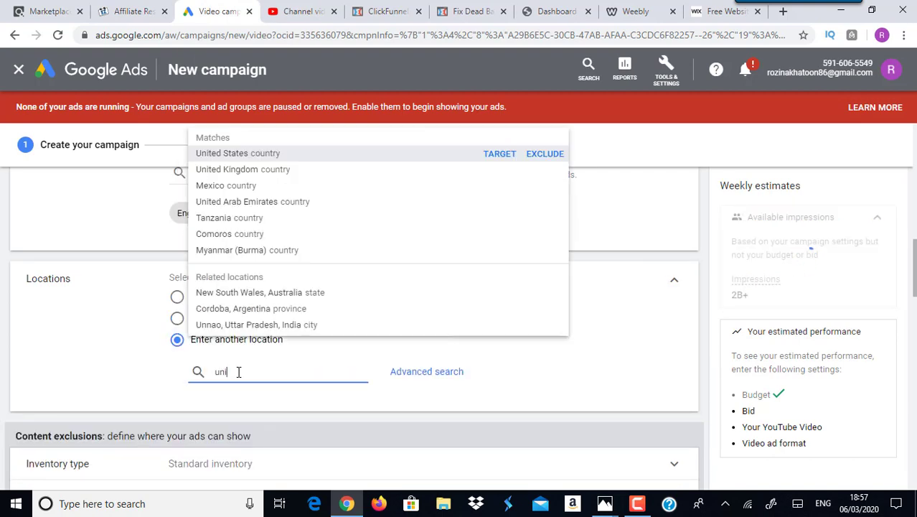
pyautogui.write('ted')
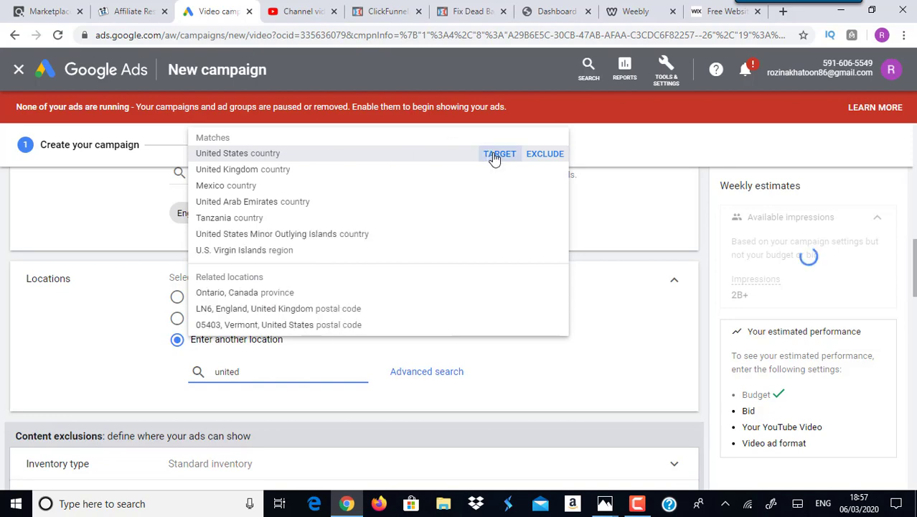
pyautogui.click(493, 158)
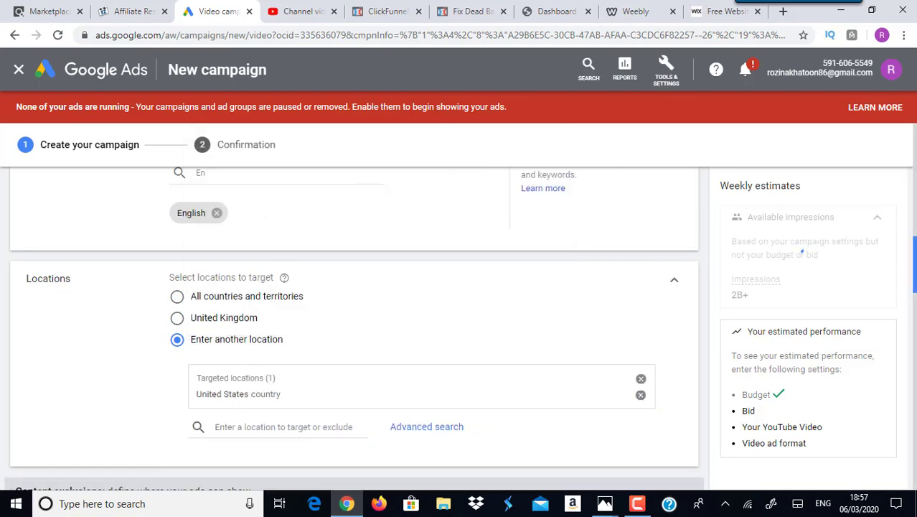
# - Name the ad group "EZ Battery"
pyautogui.scroll(-3, 352, 329)
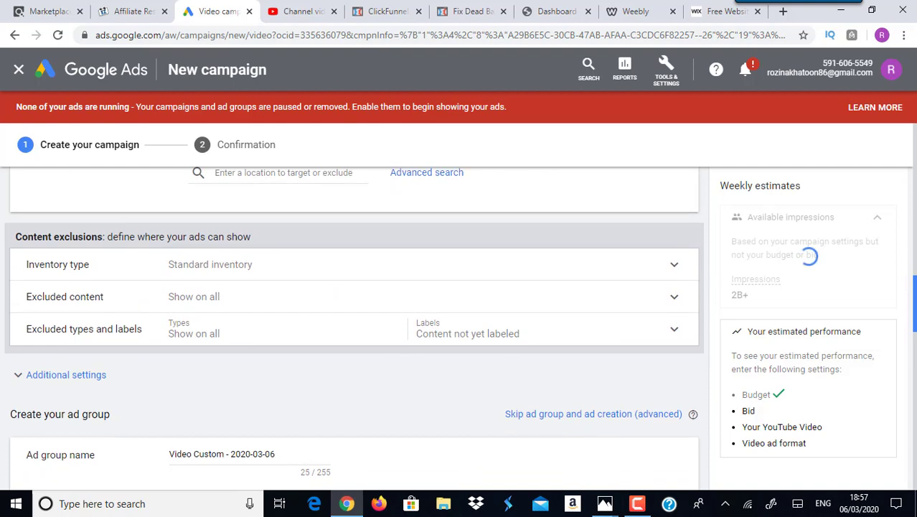
pyautogui.scroll(-2, 352, 328)
pyautogui.scroll(-1, 297, 324)
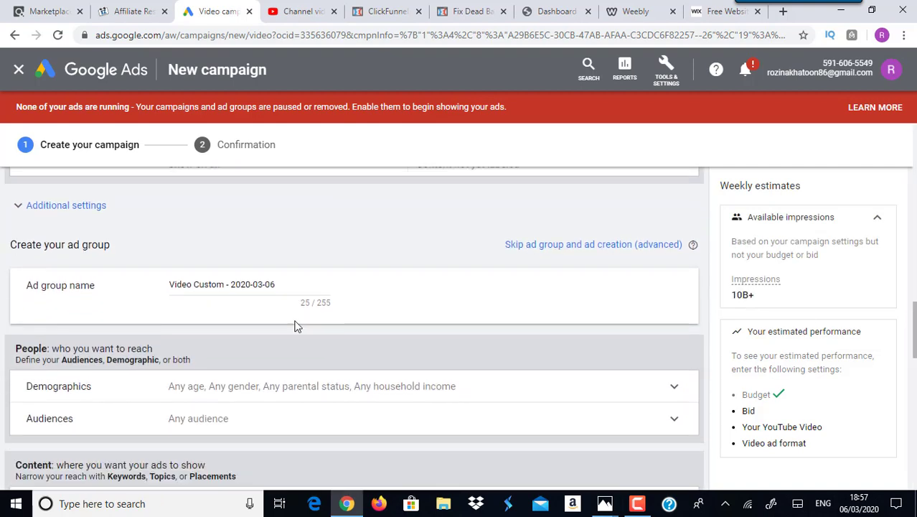
pyautogui.moveTo(281, 285); pyautogui.dragTo(168, 283)
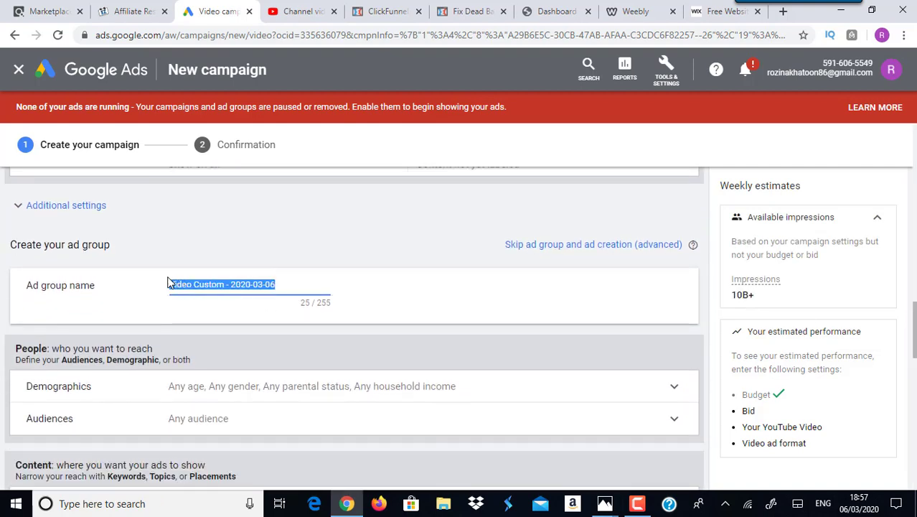
pyautogui.write('bz B')
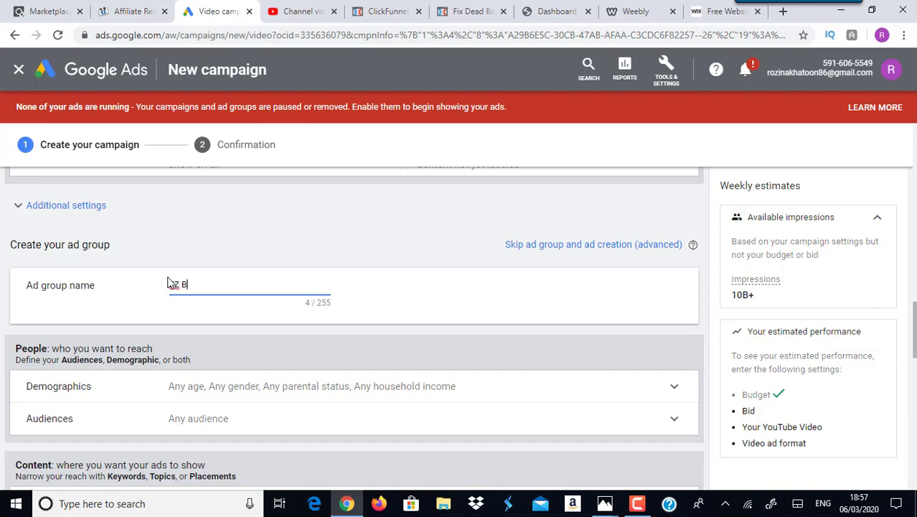
pyautogui.write('attery')
pyautogui.moveTo(606, 504)
pyautogui.click(560, 459)
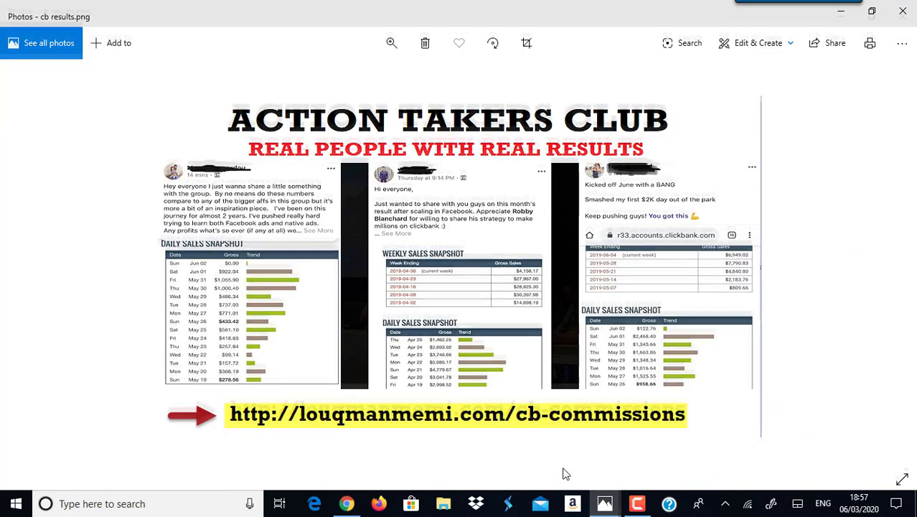
pyautogui.click(347, 504)
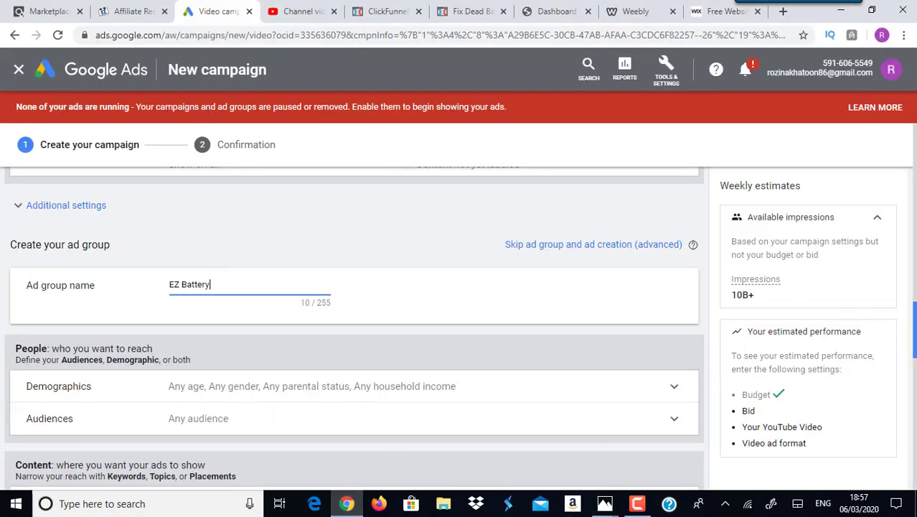
# - Check the best-converting age groups on the affiliate resources page and exclude ages 18-24, 25-34 and 35-44 from the ad group's demographics
pyautogui.scroll(-2, 897, 348)
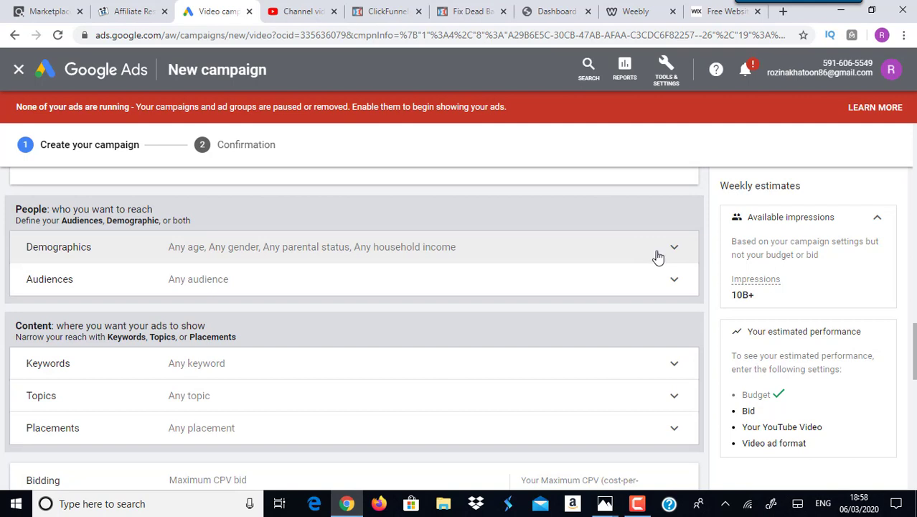
pyautogui.click(657, 251)
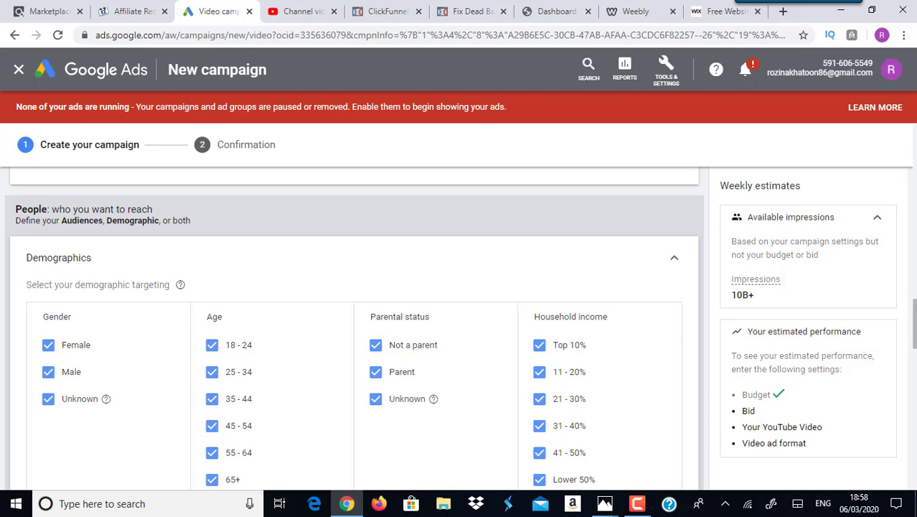
pyautogui.click(132, 11)
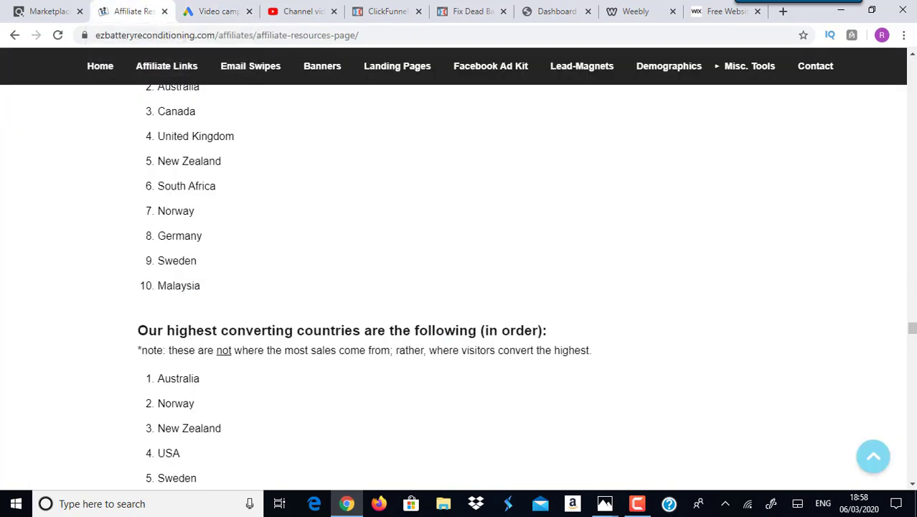
pyautogui.moveTo(912, 328)
pyautogui.mouseDown()
pyautogui.moveTo(913, 350)
pyautogui.moveTo(912, 321)
pyautogui.mouseUp()
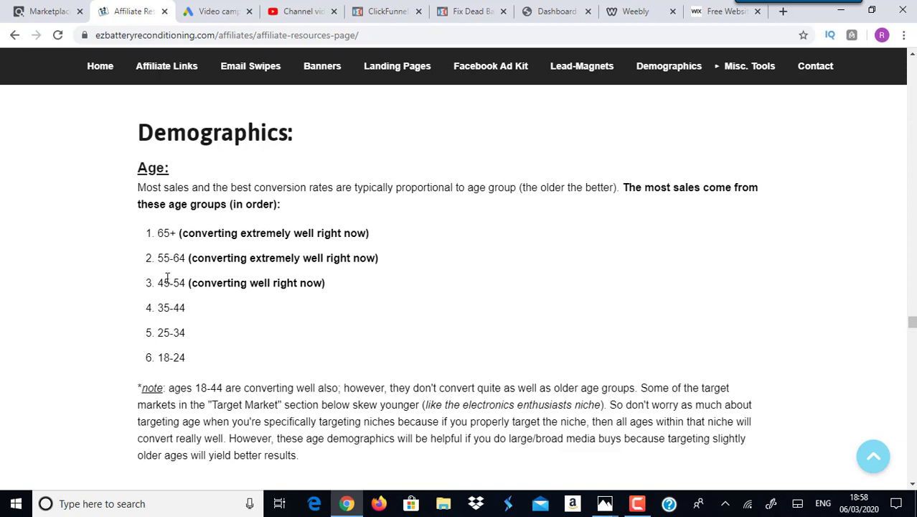
pyautogui.click(215, 11)
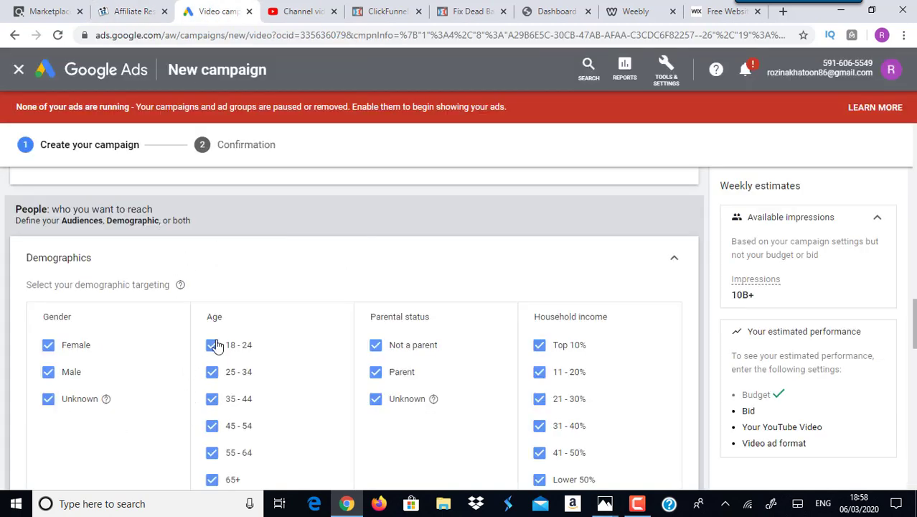
pyautogui.click(213, 346)
pyautogui.click(212, 372)
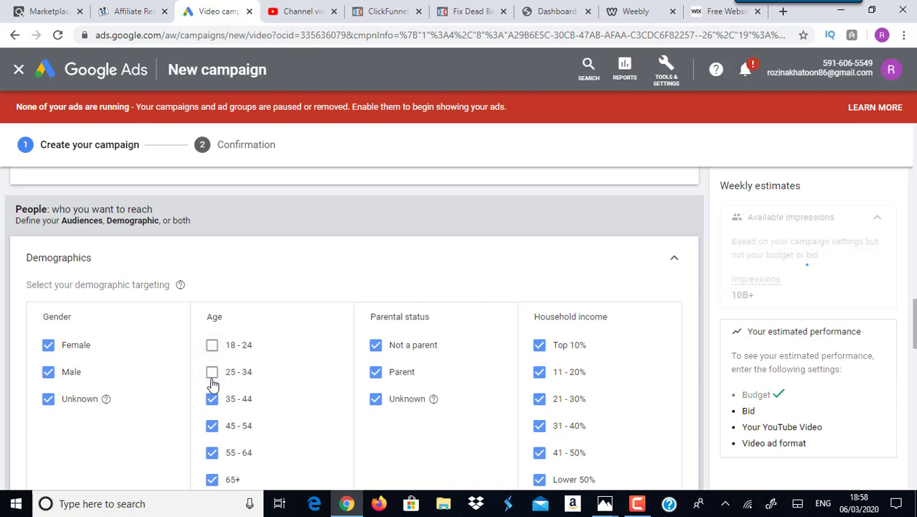
pyautogui.click(212, 400)
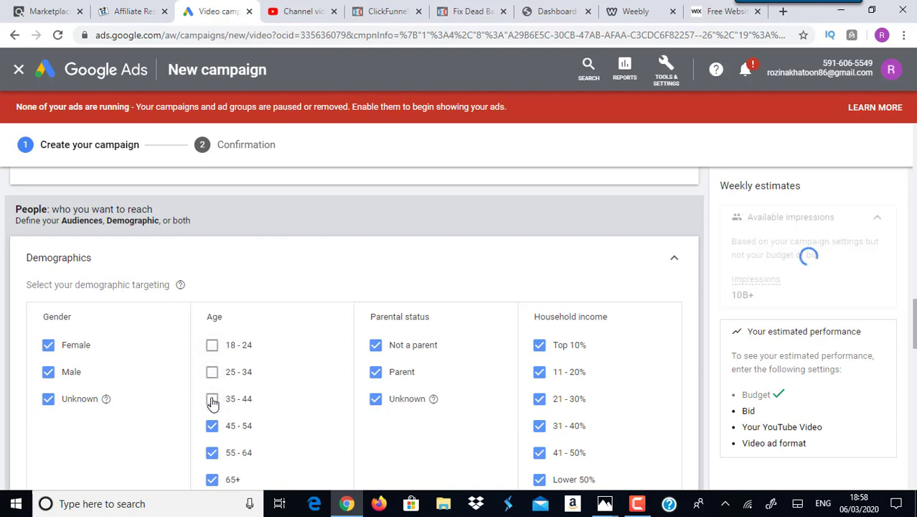
# - Recheck the affiliate page's demographics section and exclude Female from the ad group's gender targeting
pyautogui.click(128, 9)
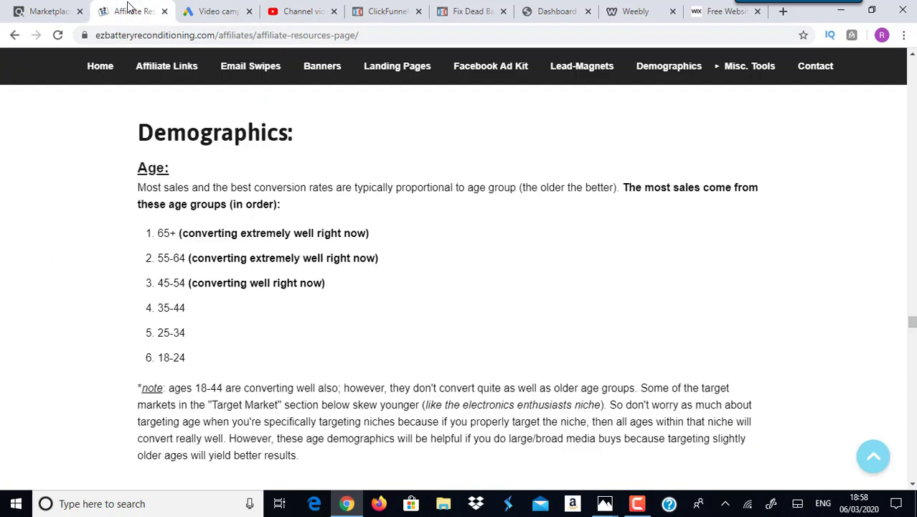
pyautogui.click(218, 11)
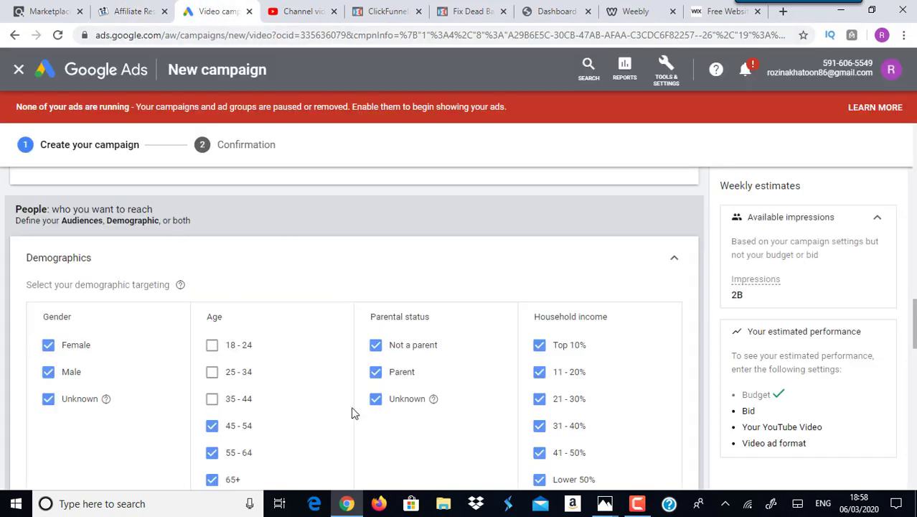
pyautogui.scroll(-2, 507, 297)
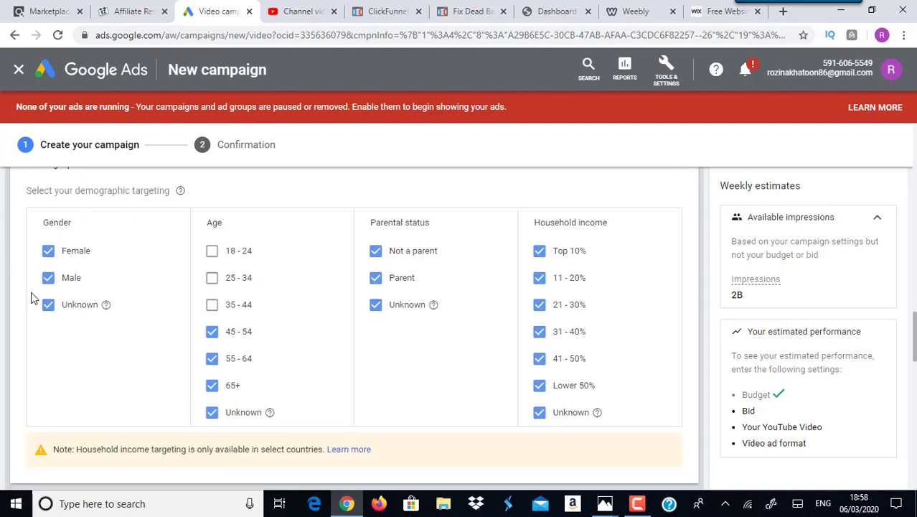
pyautogui.click(48, 253)
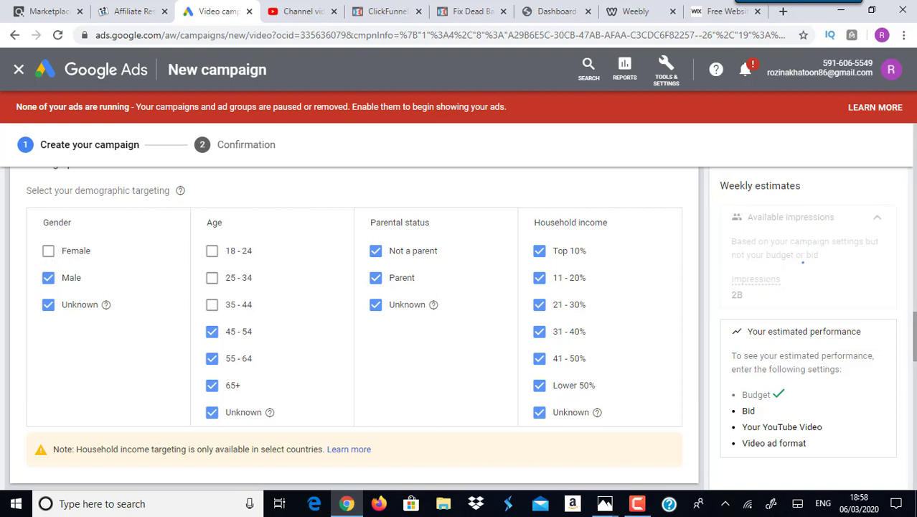
# - Look over the ad group's audience targeting options without selecting any audience
pyautogui.scroll(-1, 352, 330)
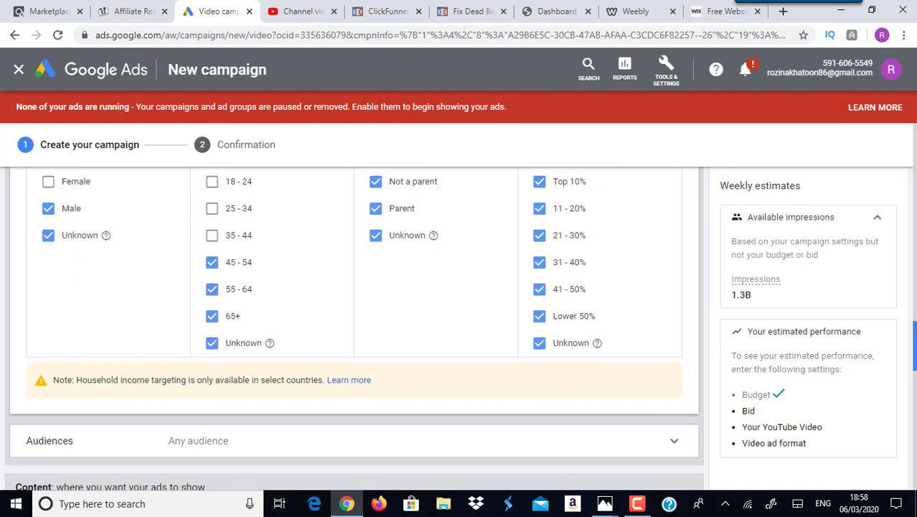
pyautogui.scroll(-2, 544, 305)
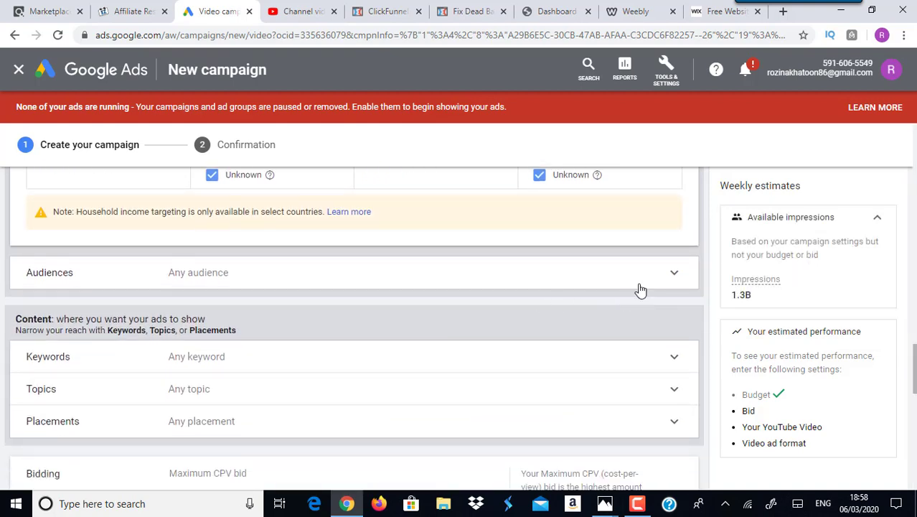
pyautogui.click(679, 280)
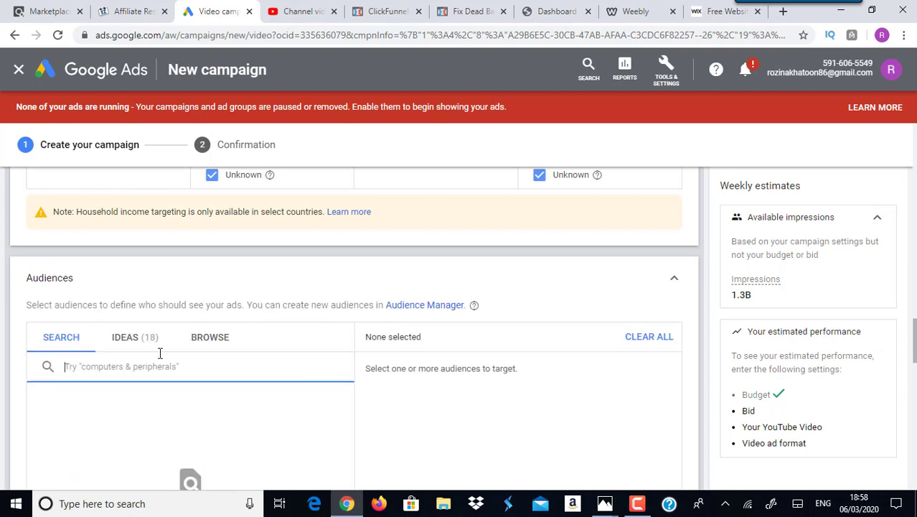
pyautogui.click(676, 283)
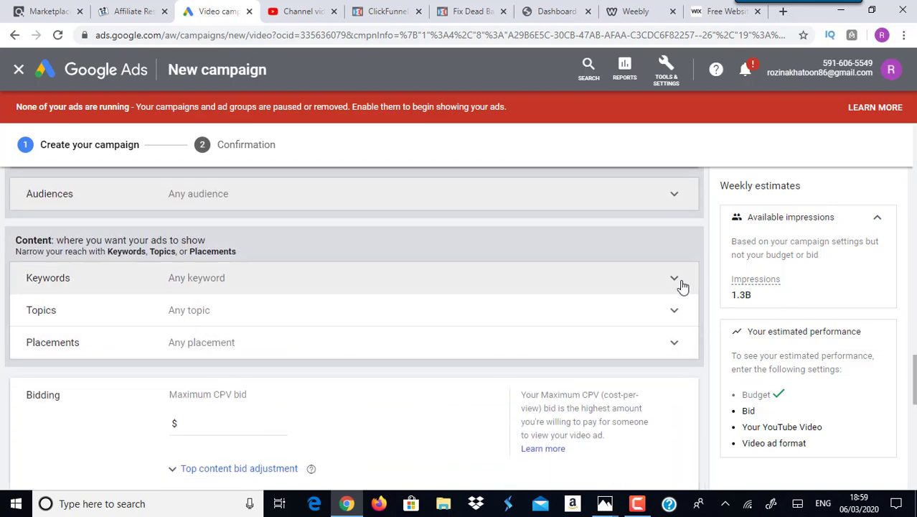
# - Open the ad group's keyword targeting and find the Longtail Keywords list on the affiliate resources page
pyautogui.click(679, 283)
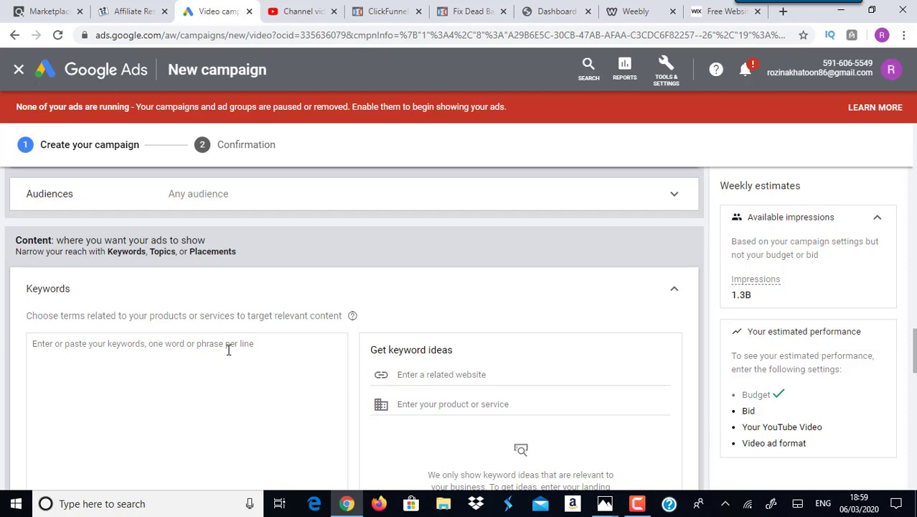
pyautogui.click(128, 11)
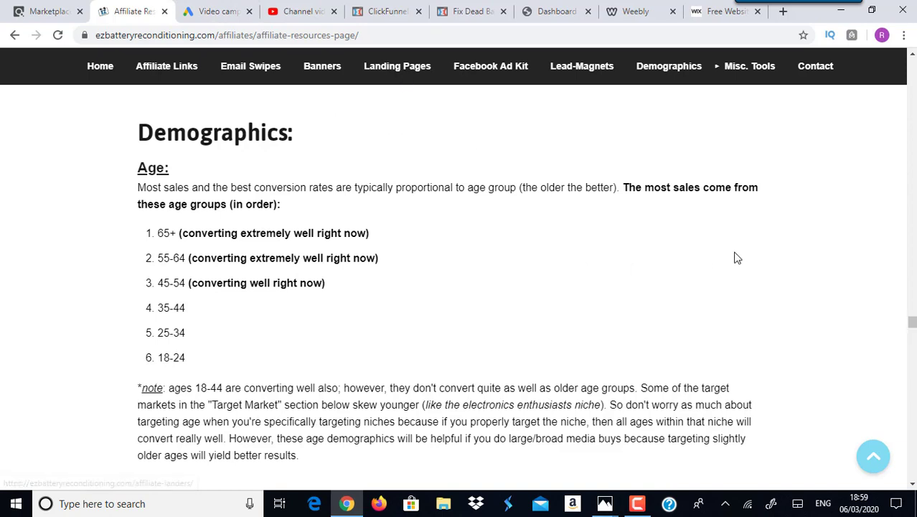
pyautogui.scroll(-15, 913, 338)
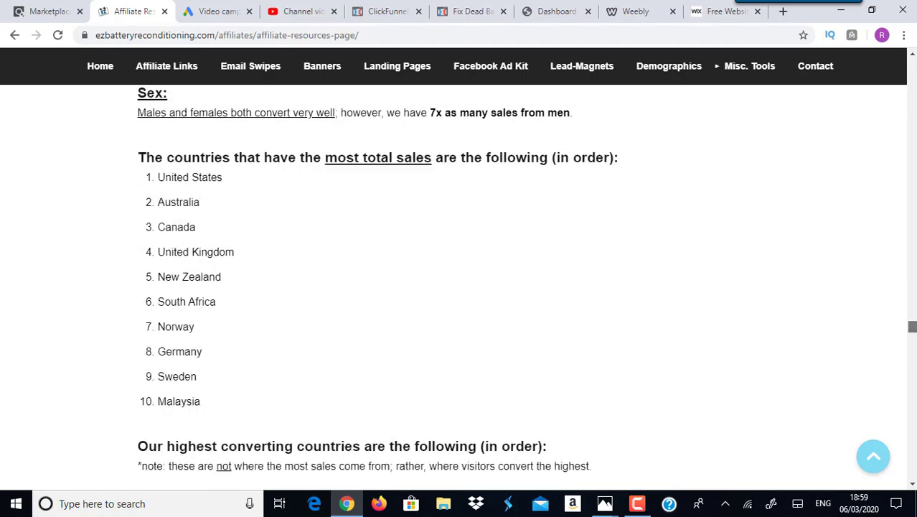
pyautogui.scroll(-3, 460, 287)
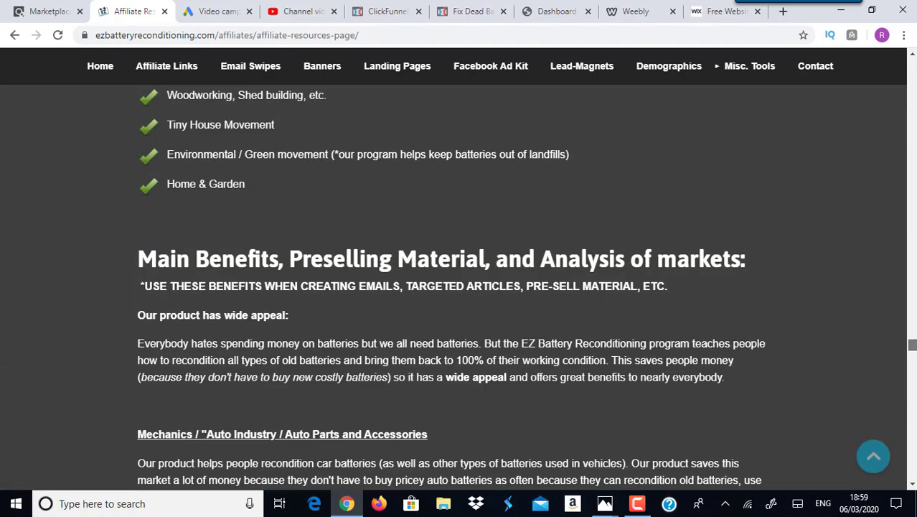
pyautogui.scroll(-20, 460, 287)
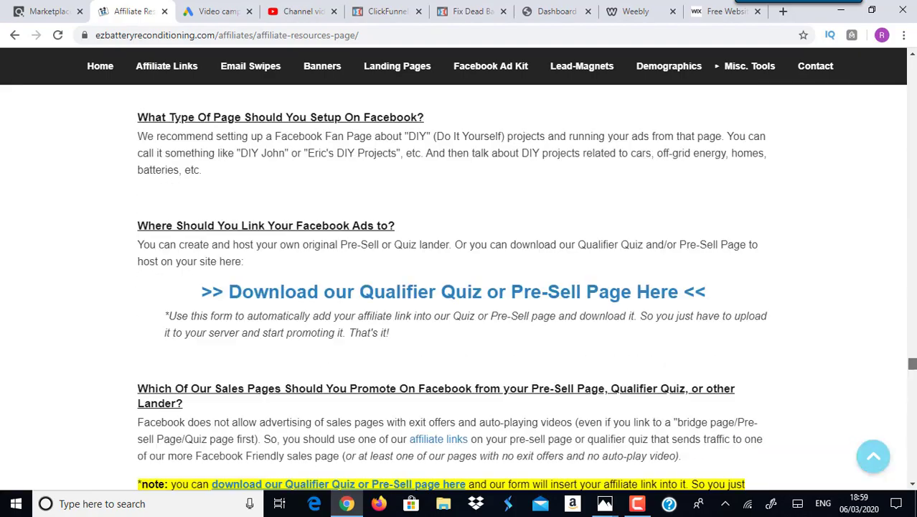
pyautogui.scroll(-8, 459, 287)
pyautogui.scroll(-20, 460, 287)
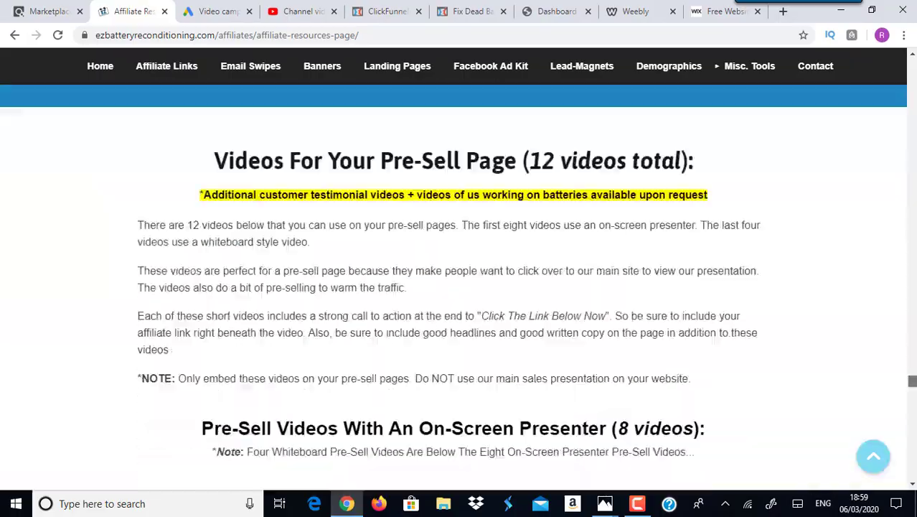
pyautogui.scroll(20, 459, 287)
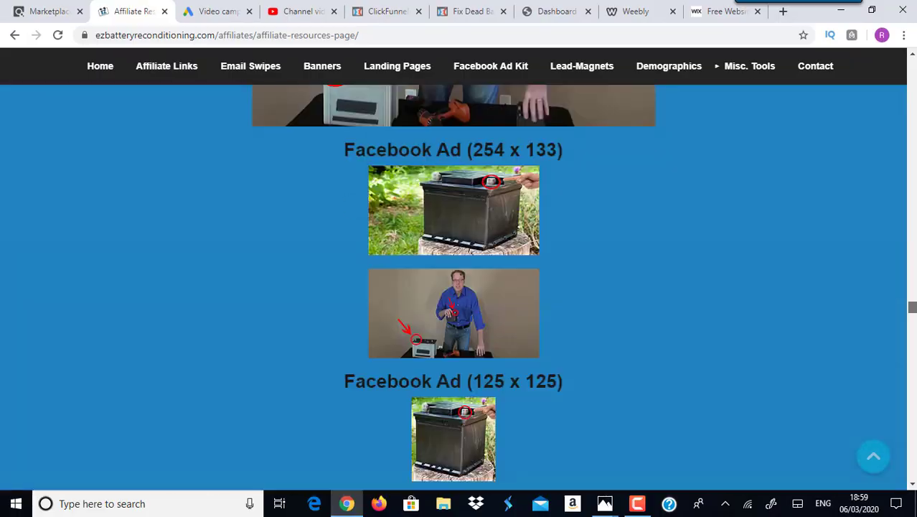
pyautogui.scroll(20, 459, 287)
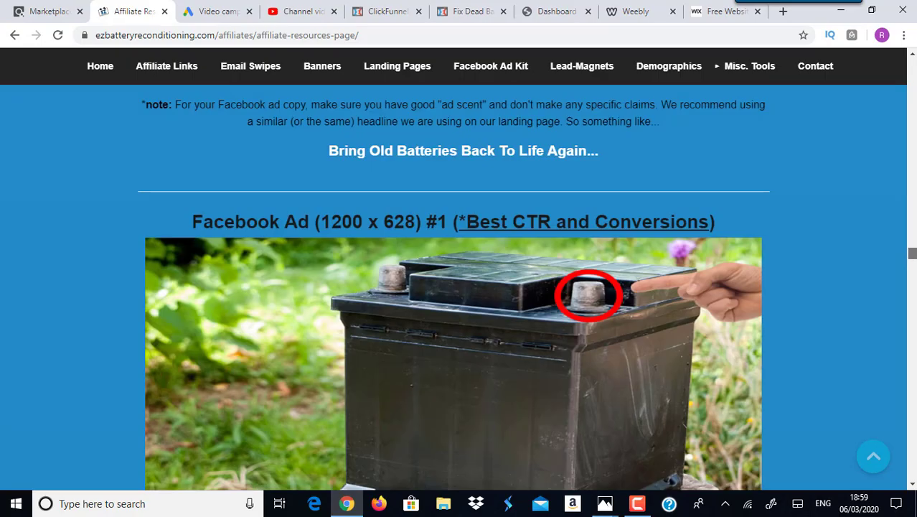
pyautogui.scroll(20, 459, 287)
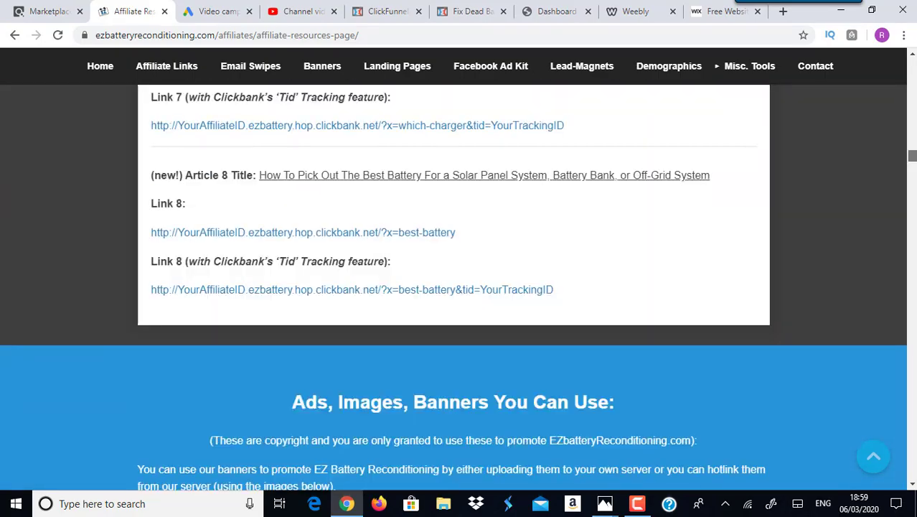
pyautogui.scroll(20, 459, 287)
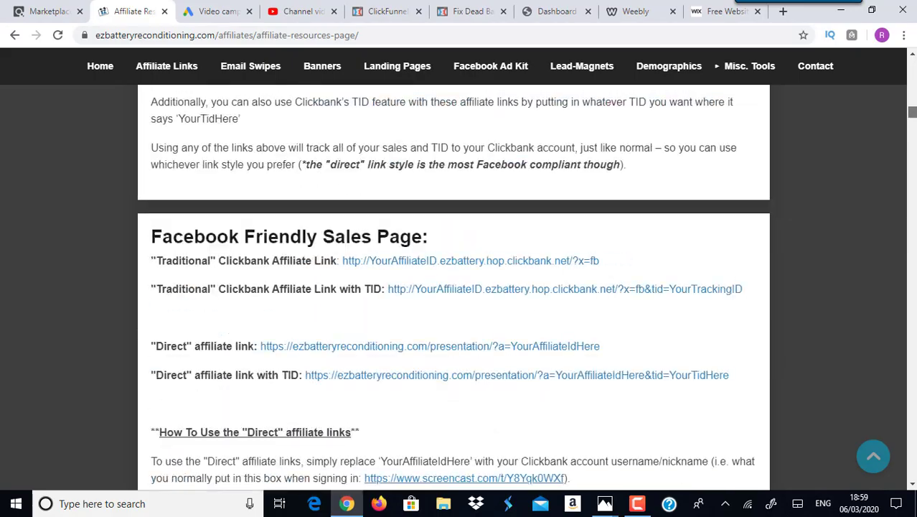
pyautogui.scroll(-20, 460, 287)
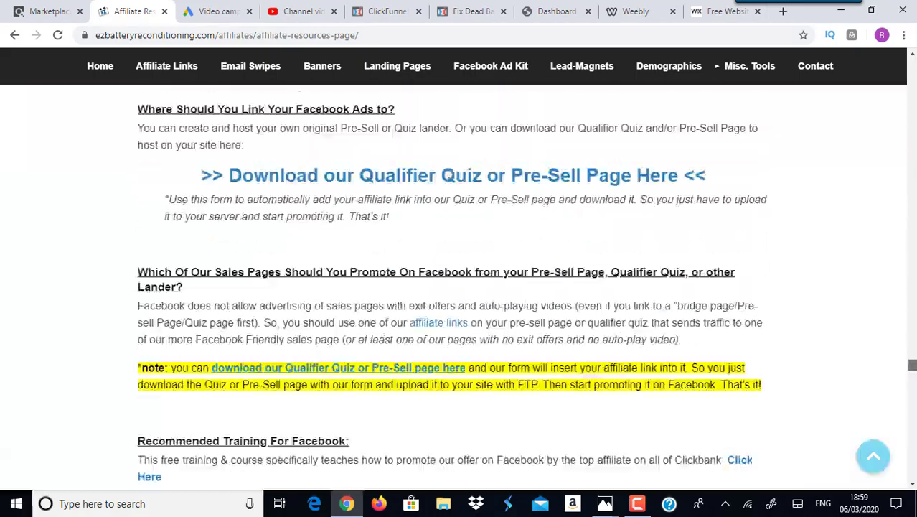
pyautogui.scroll(-20, 459, 287)
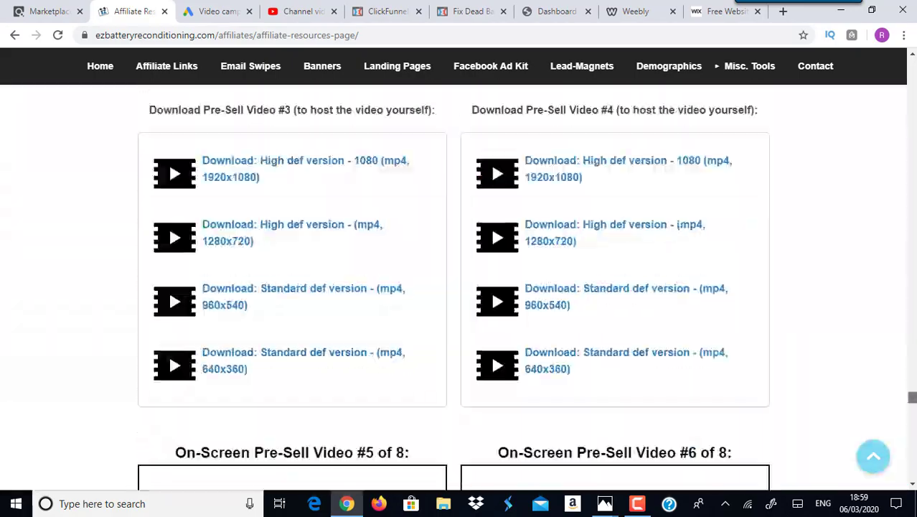
pyautogui.scroll(-20, 459, 287)
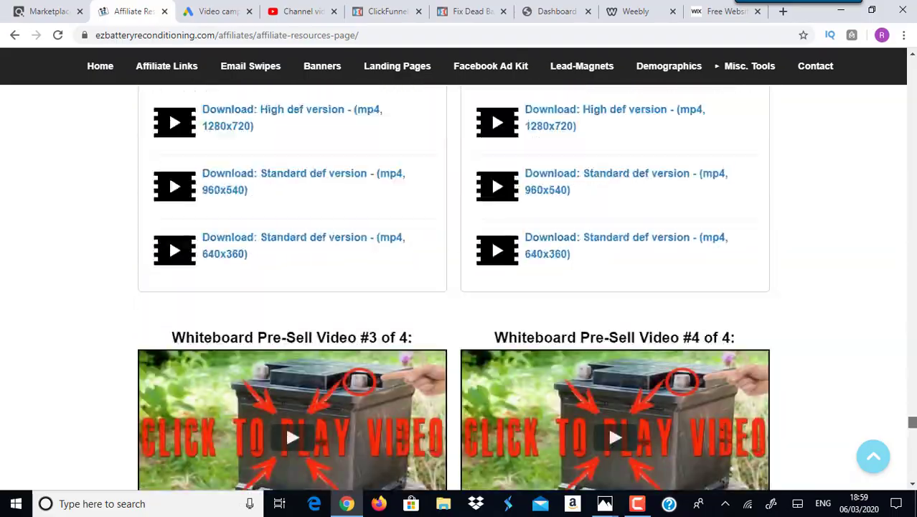
pyautogui.scroll(-20, 459, 288)
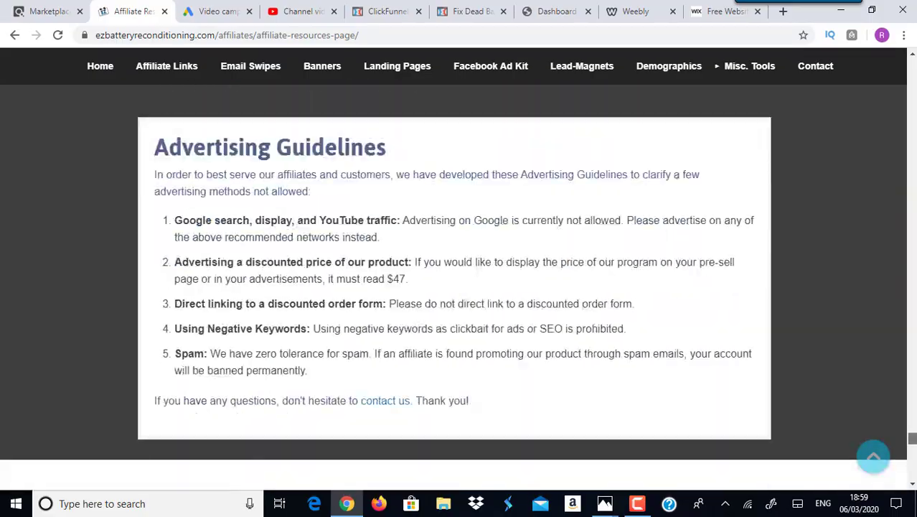
pyautogui.scroll(-20, 460, 287)
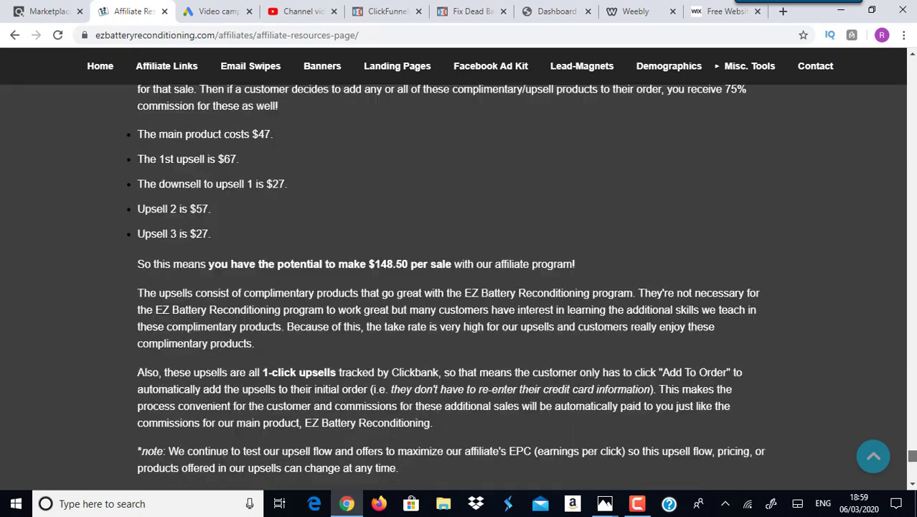
pyautogui.scroll(-4, 459, 287)
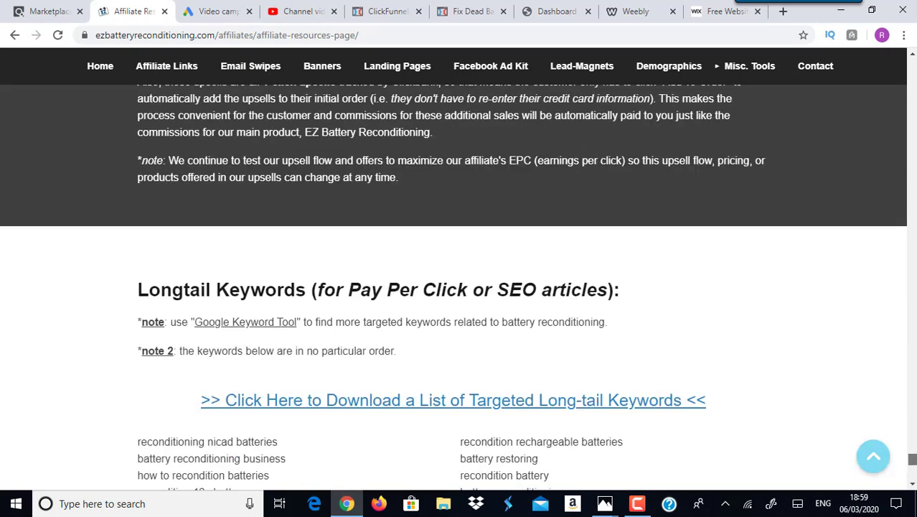
pyautogui.scroll(-5, 331, 431)
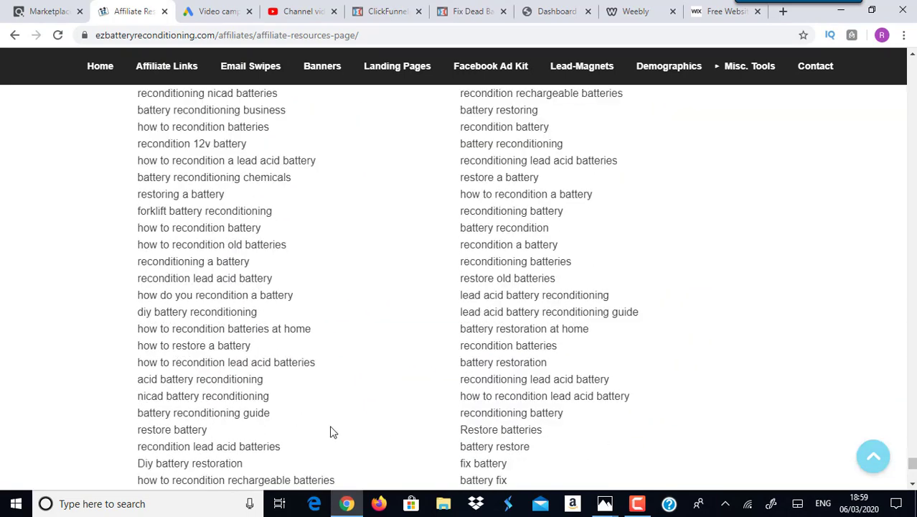
# - Look over the battery reconditioning keyword suggestions in both columns of the Longtail Keywords list
pyautogui.moveTo(247, 434); pyautogui.dragTo(162, 109)
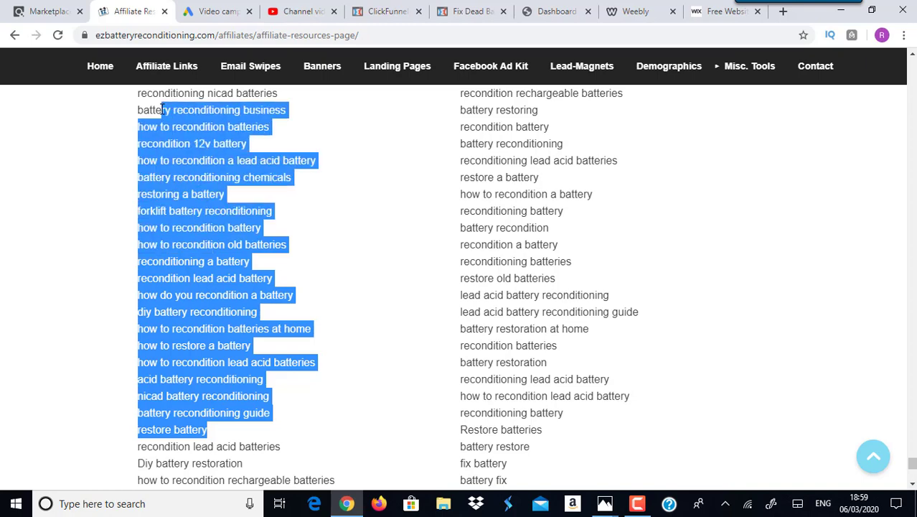
pyautogui.click(350, 194)
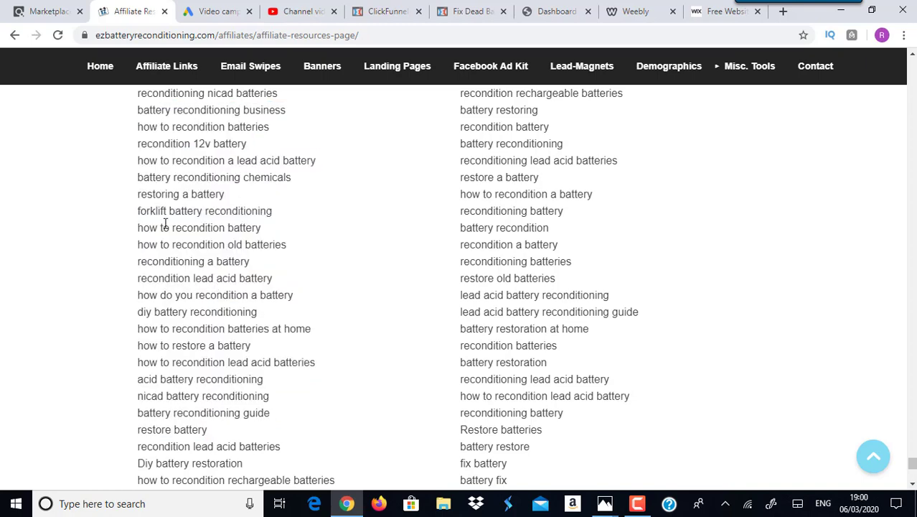
pyautogui.click(558, 412)
pyautogui.keyDown('shift'); pyautogui.click(262, 228); pyautogui.keyUp('shift')
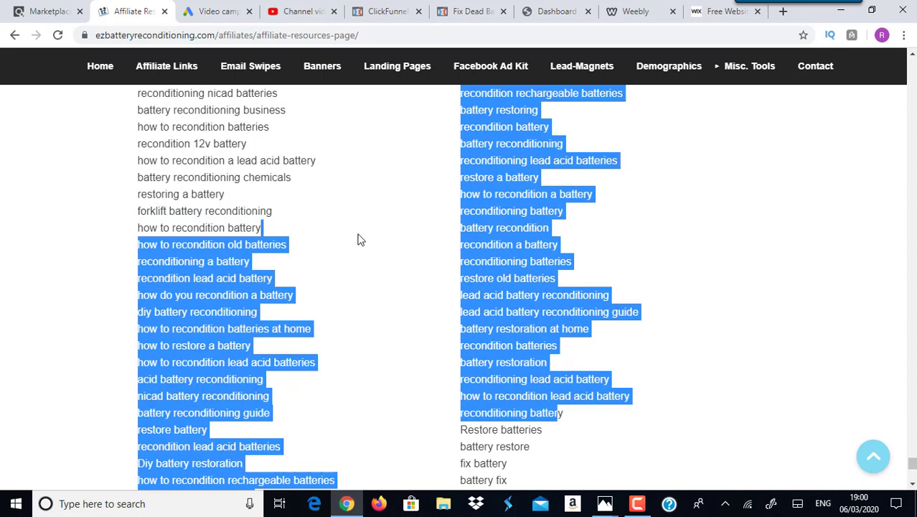
pyautogui.click(360, 240)
# - In the Google Ads campaign, enter the keywords "battery recondition", "how to recondition batteries" and "battery reconditioning", one per line
pyautogui.click(215, 11)
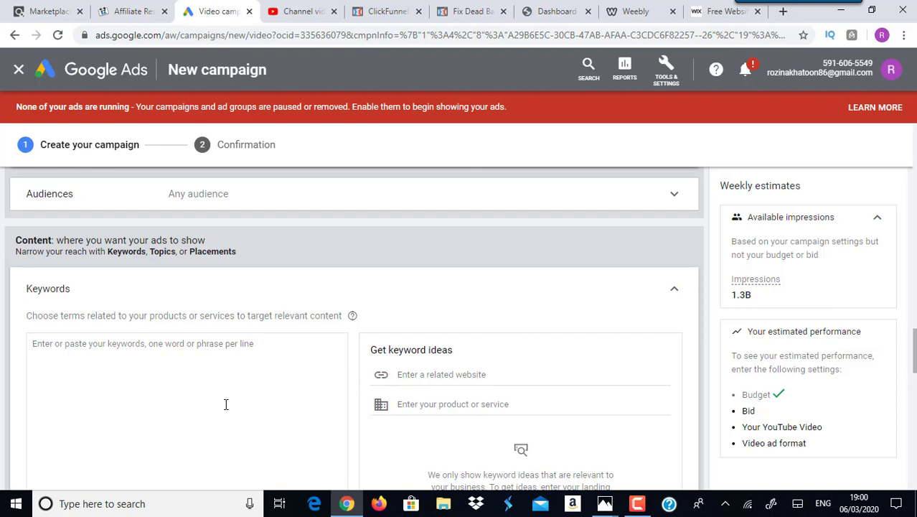
pyautogui.write('battery')
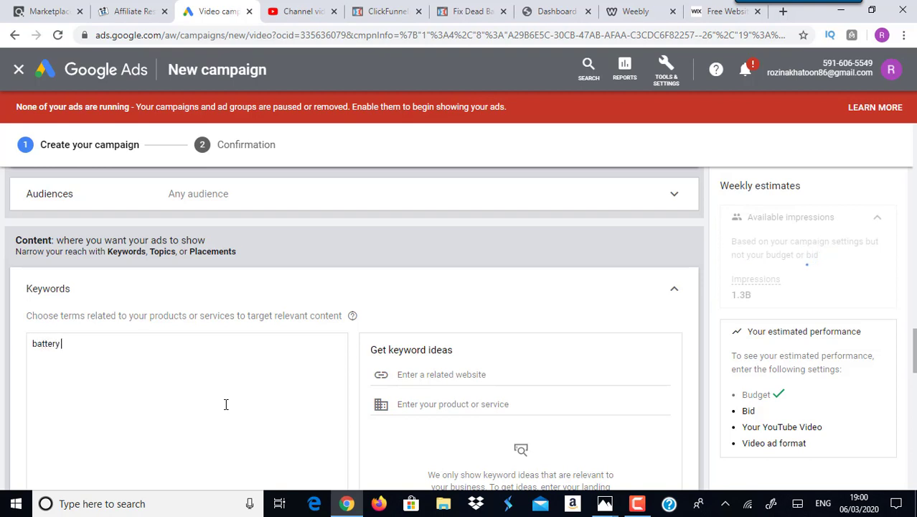
pyautogui.write(' recondition')
pyautogui.press('Return')
pyautogui.write('how t')
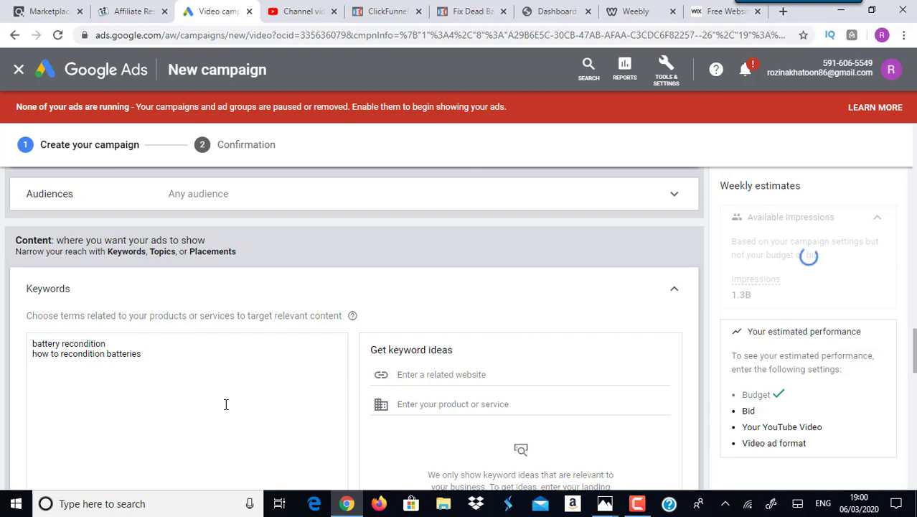
pyautogui.write('e')
pyautogui.rightClick(225, 404)
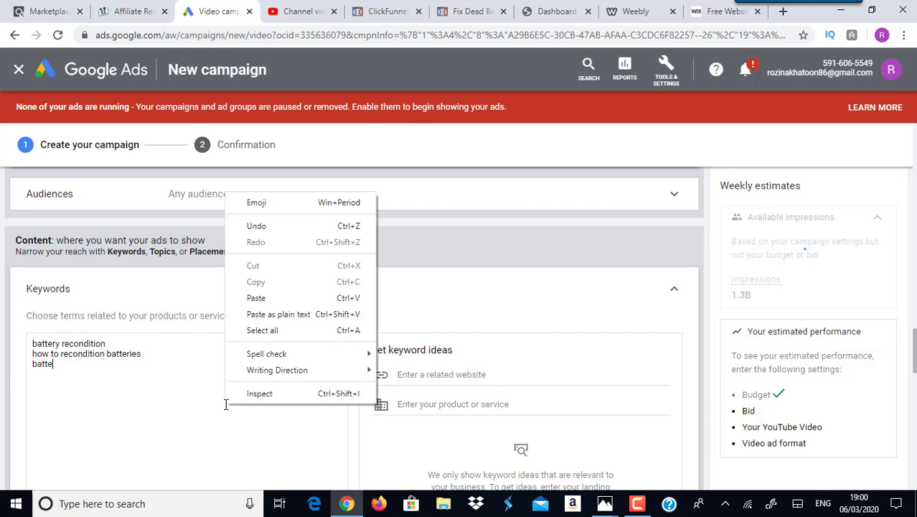
pyautogui.click(99, 371)
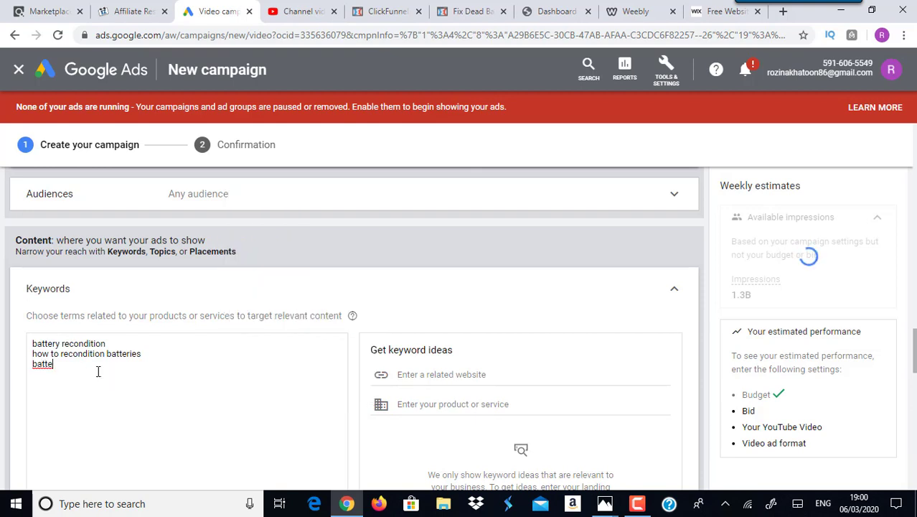
pyautogui.write('ry reconditioning')
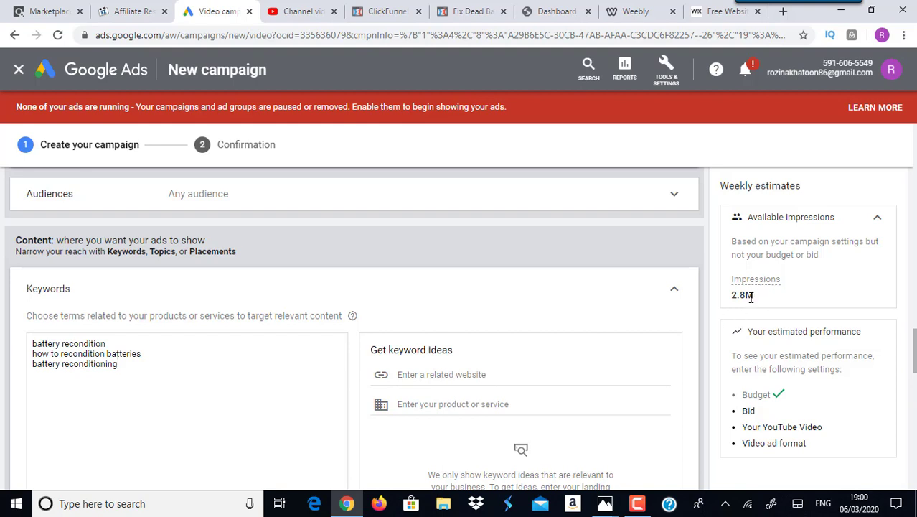
# - Add the Autos & Vehicles topic to the ad group's content targeting and review it alongside the entered keywords
pyautogui.scroll(-3, 751, 298)
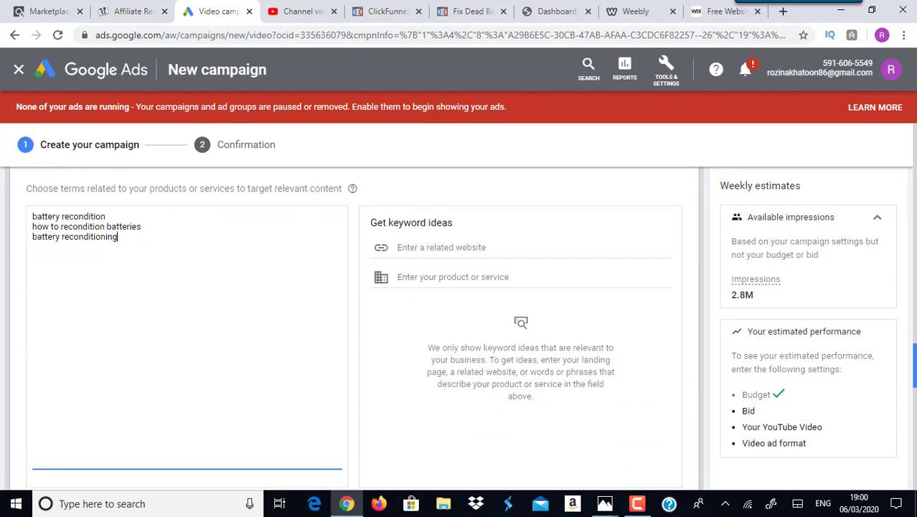
pyautogui.scroll(-3, 588, 354)
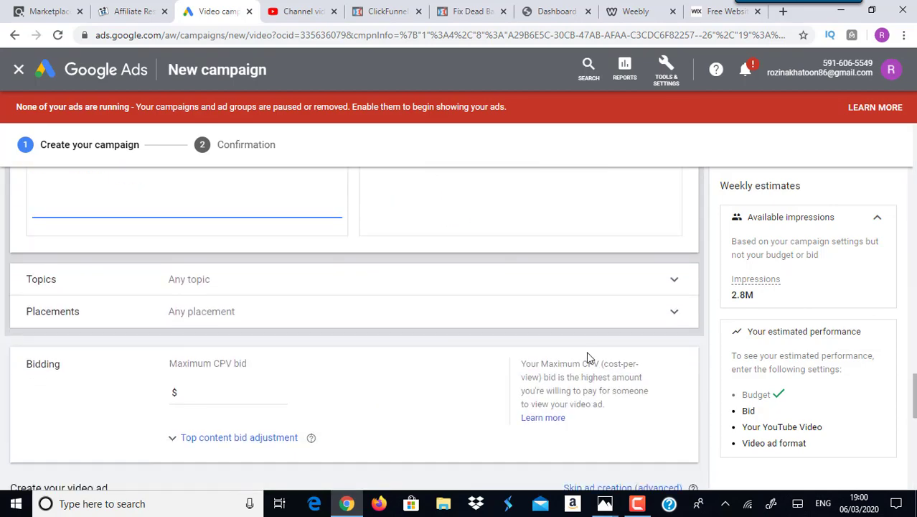
pyautogui.click(675, 281)
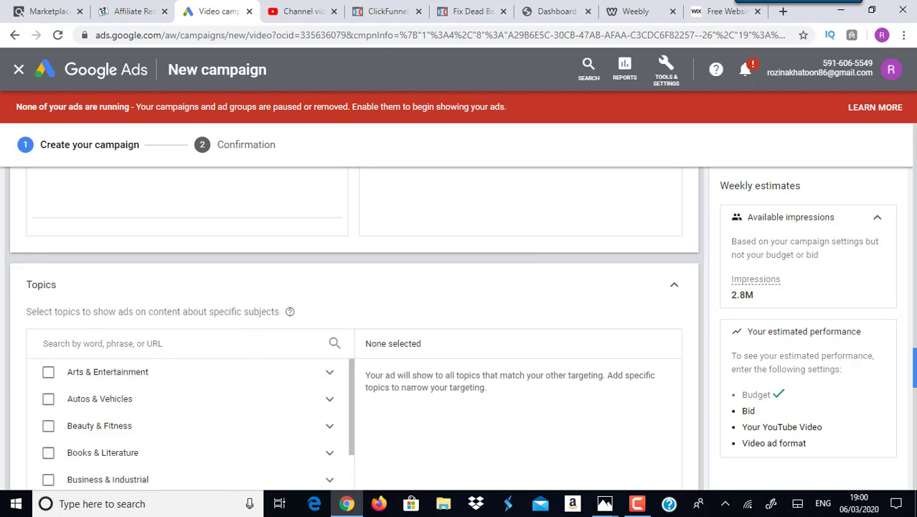
pyautogui.scroll(-2, 353, 325)
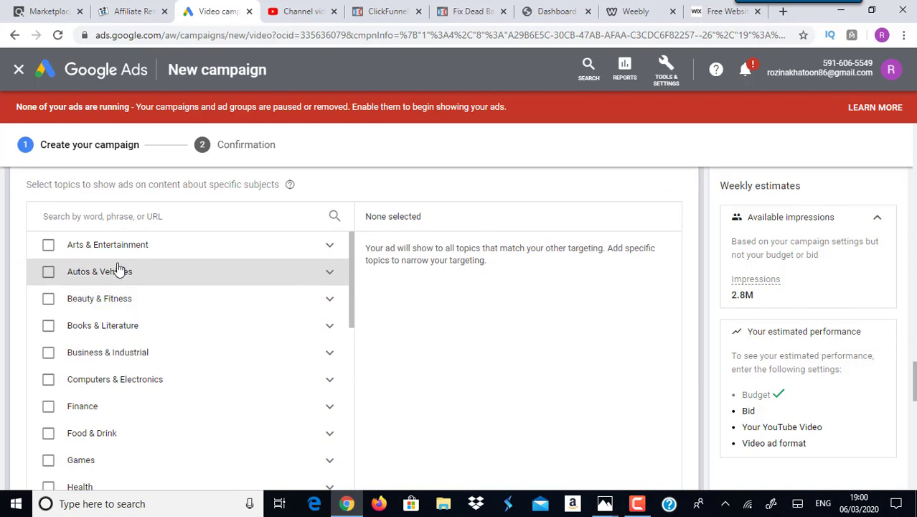
pyautogui.click(48, 276)
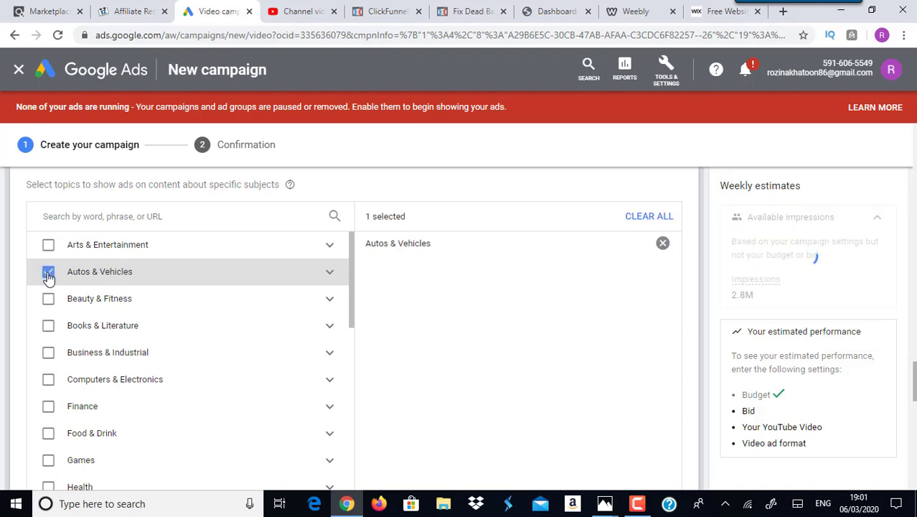
pyautogui.moveTo(354, 281)
pyautogui.mouseDown()
pyautogui.moveTo(354, 453)
pyautogui.moveTo(359, 270)
pyautogui.mouseUp()
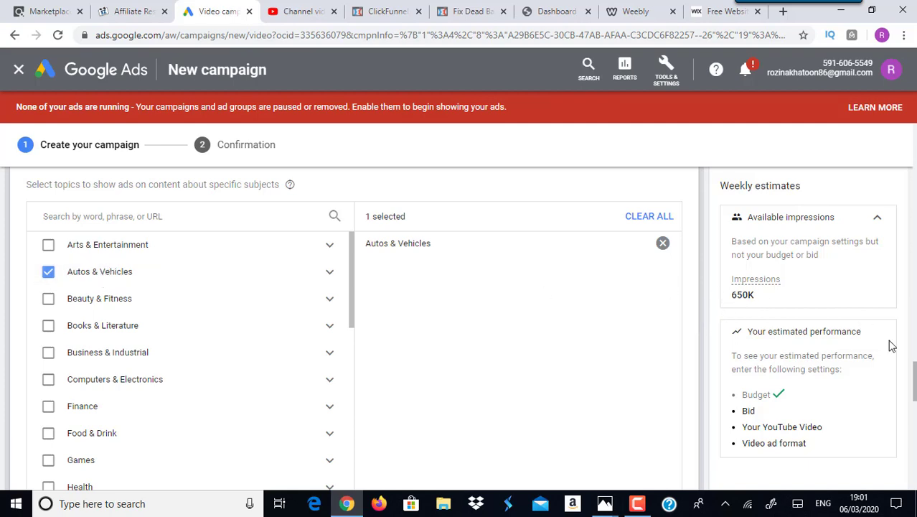
pyautogui.scroll(2, 891, 344)
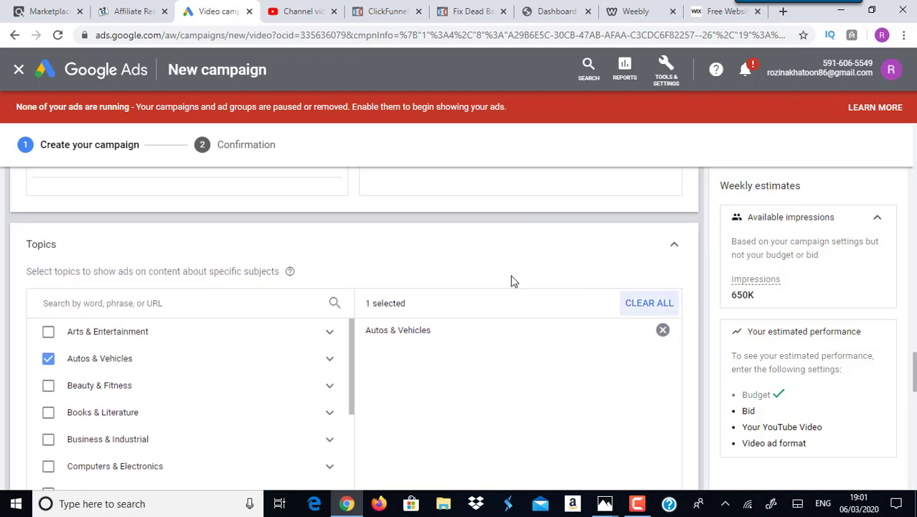
pyautogui.scroll(1, 511, 280)
pyautogui.scroll(3, 214, 322)
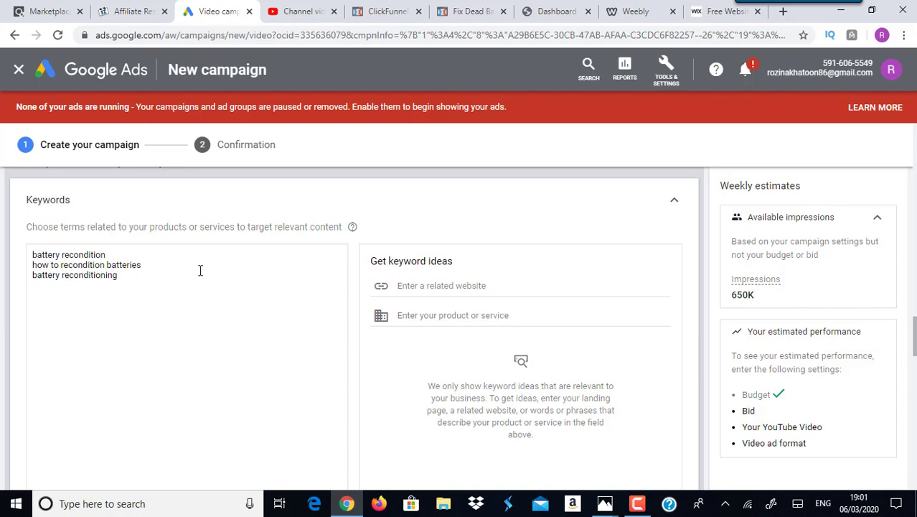
pyautogui.scroll(-3, 830, 355)
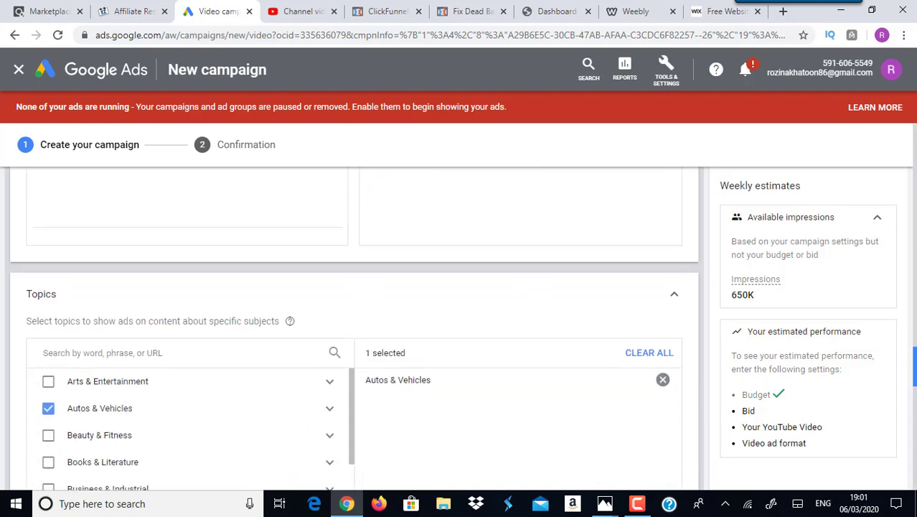
# - Remove the Autos & Vehicles topic from the ad group's targeting and expand its placement targeting section
pyautogui.scroll(-1, 205, 375)
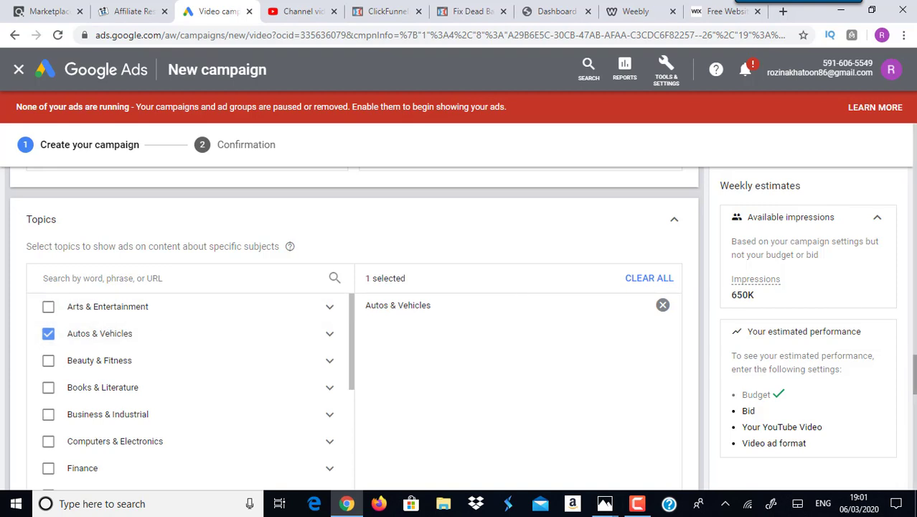
pyautogui.scroll(4, 913, 374)
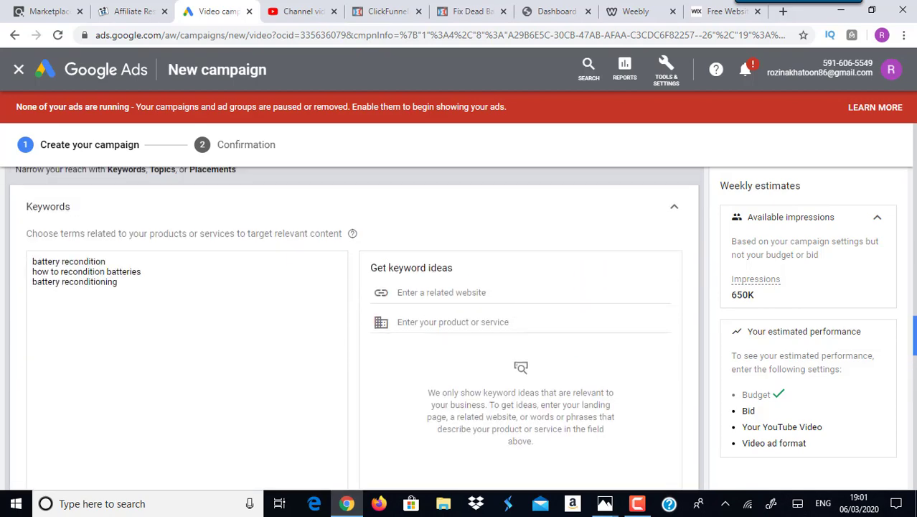
pyautogui.scroll(-3, 352, 323)
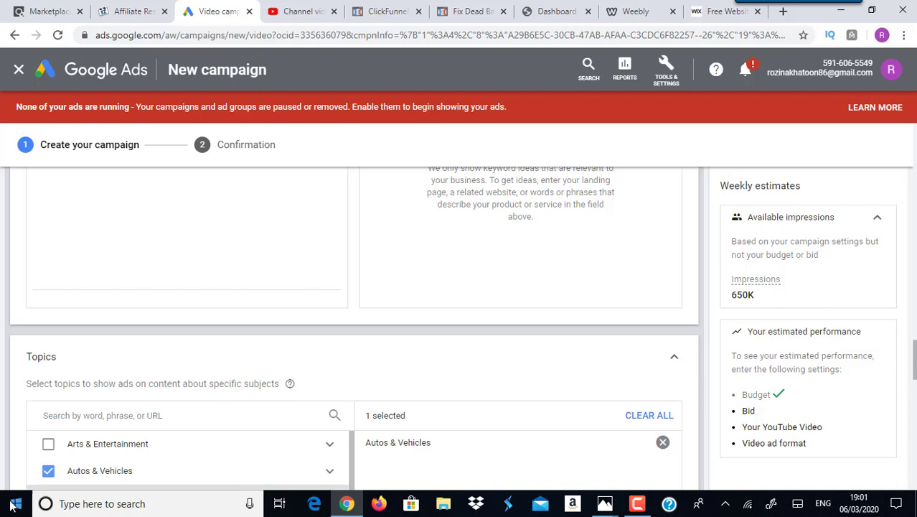
pyautogui.click(48, 471)
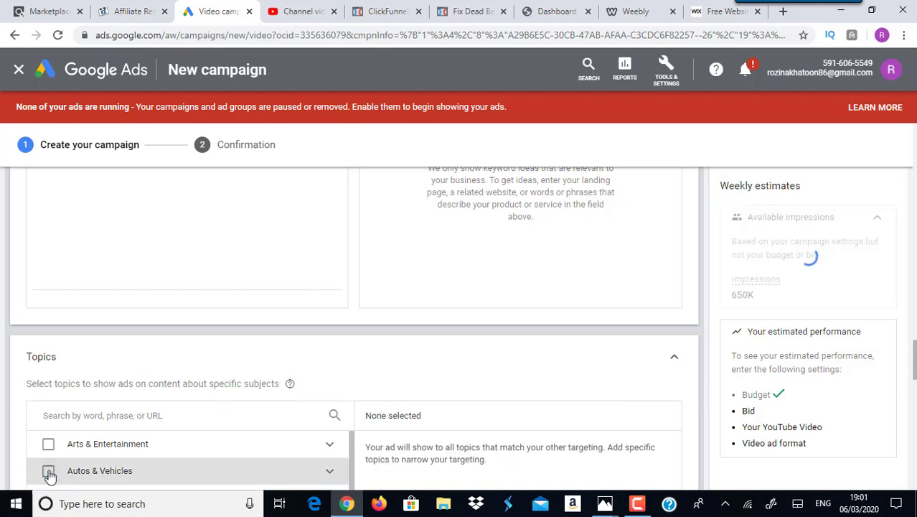
pyautogui.scroll(-6, 606, 326)
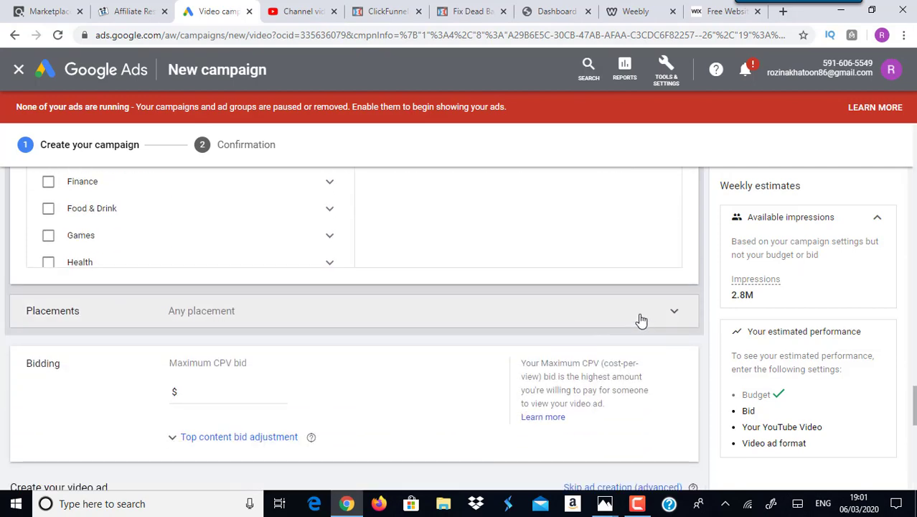
pyautogui.click(639, 318)
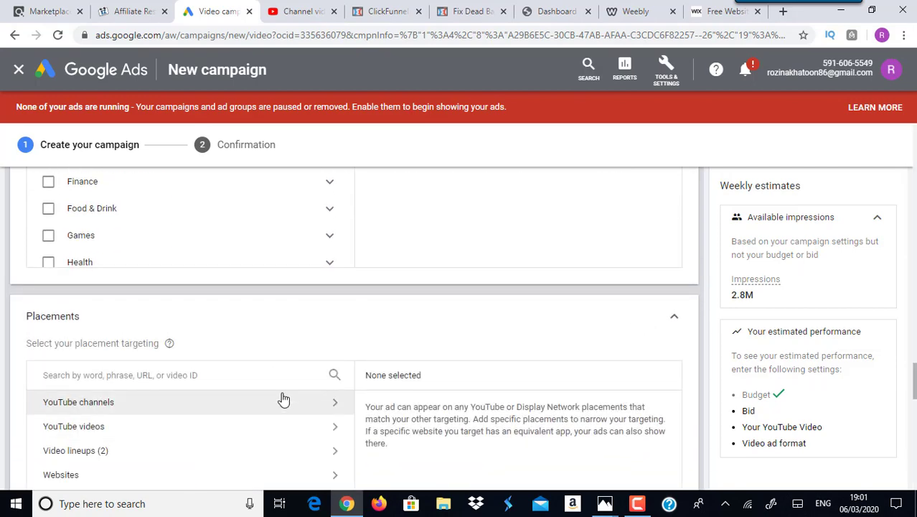
pyautogui.scroll(-1, 354, 323)
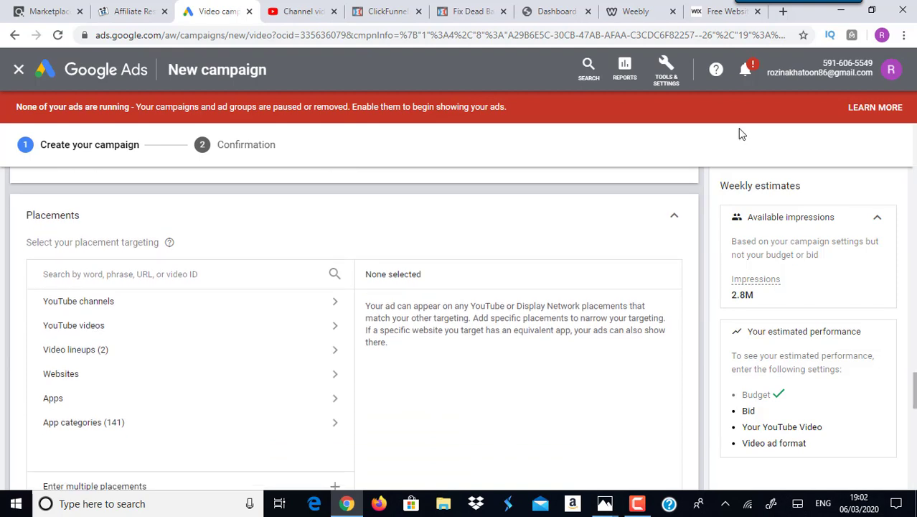
# - Open YouTube in a new browser tab and search for "how to recondition old batteries"
pyautogui.click(784, 12)
pyautogui.write('y')
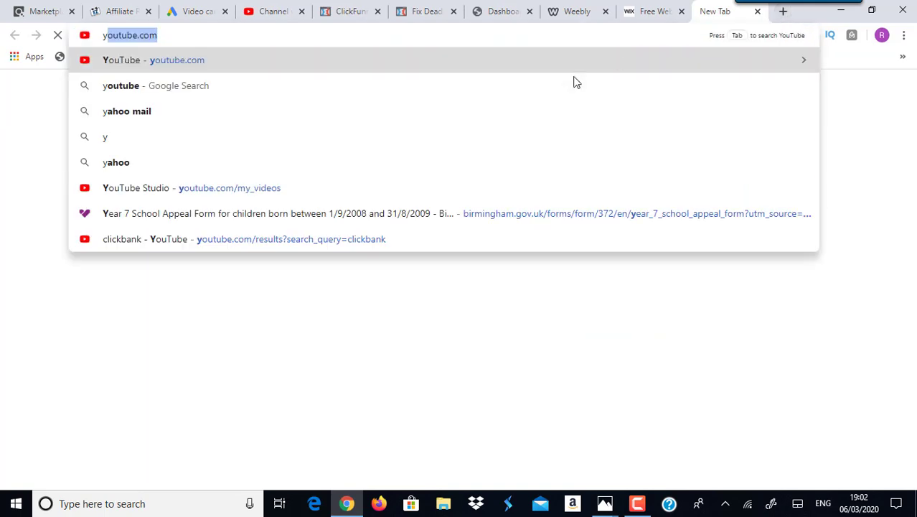
pyautogui.press('Return')
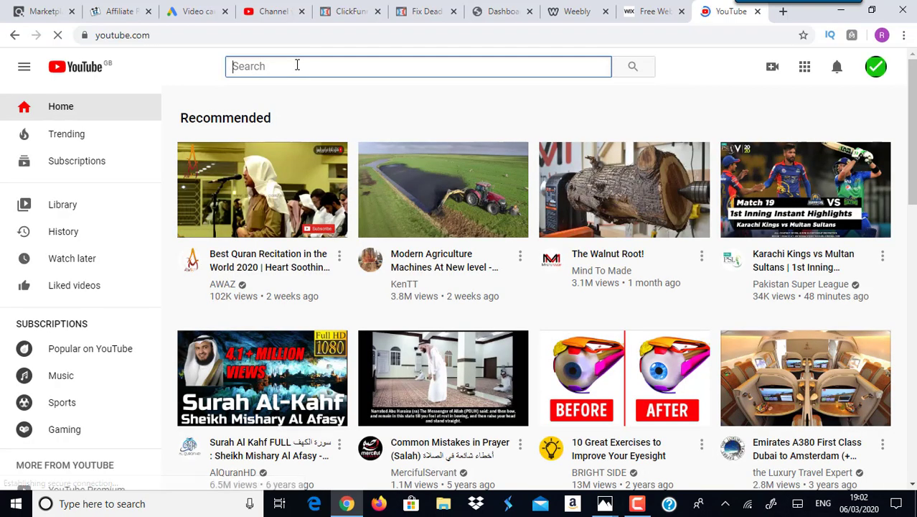
pyautogui.write('how to re')
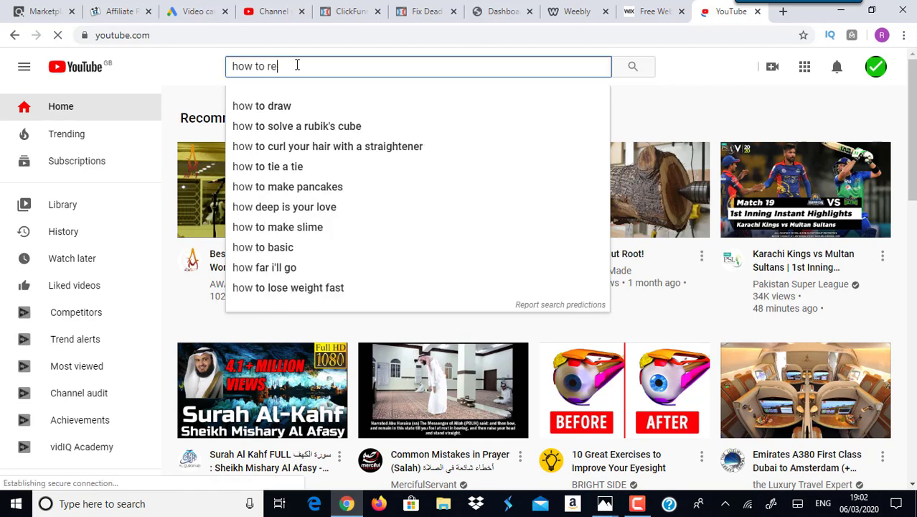
pyautogui.write('condition old batterie')
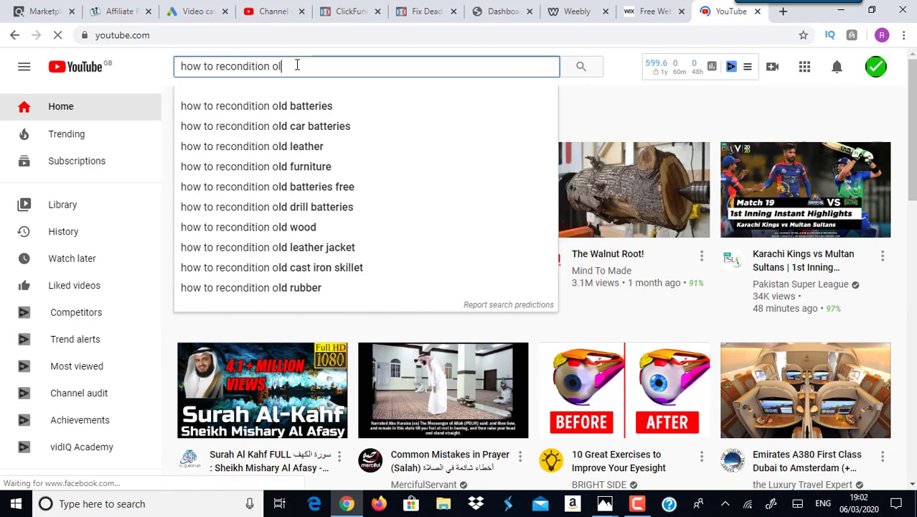
pyautogui.write('s')
pyautogui.press('Return')
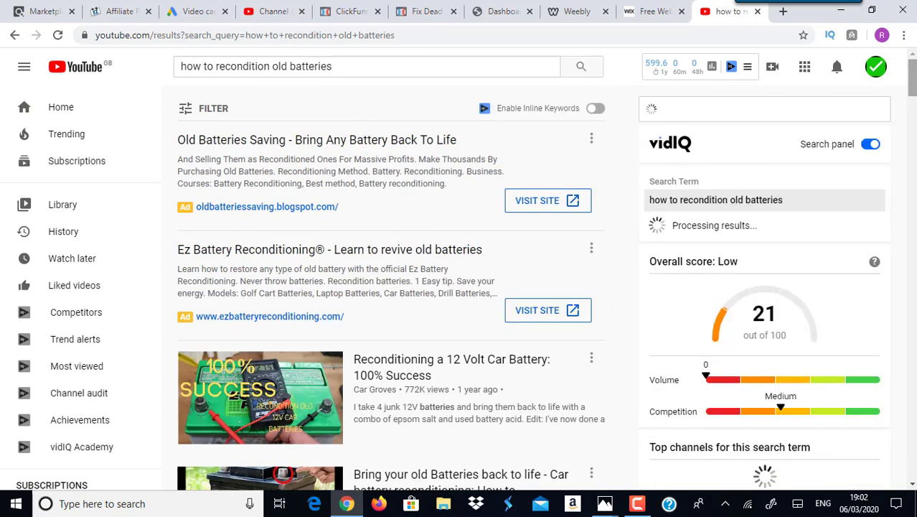
# - Look through the YouTube results for battery reconditioning videos and channels suitable as ad placements, comparing their views and subscribers
pyautogui.scroll(-3, 459, 287)
pyautogui.scroll(-1, 501, 213)
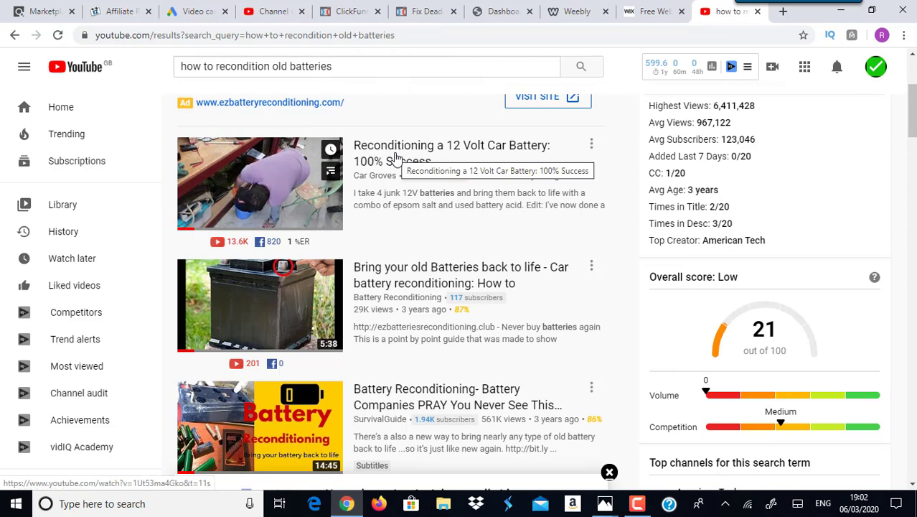
pyautogui.click(114, 6)
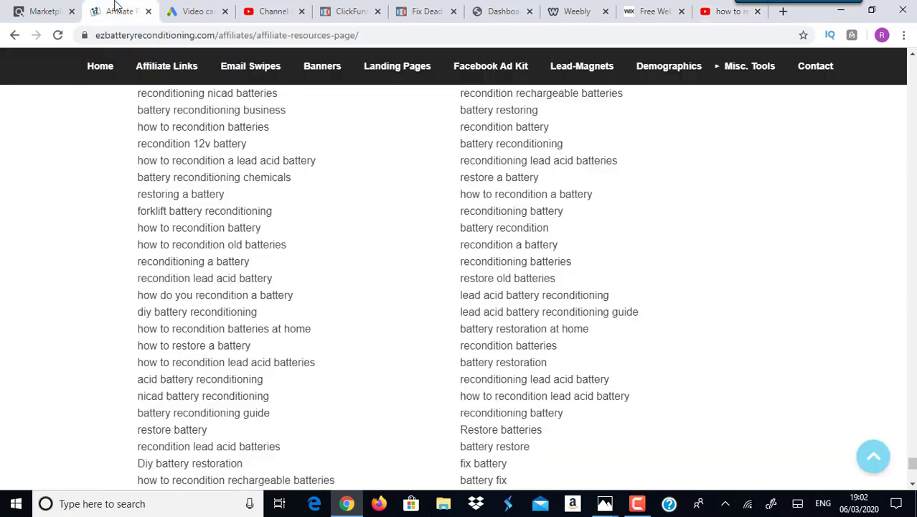
pyautogui.click(183, 9)
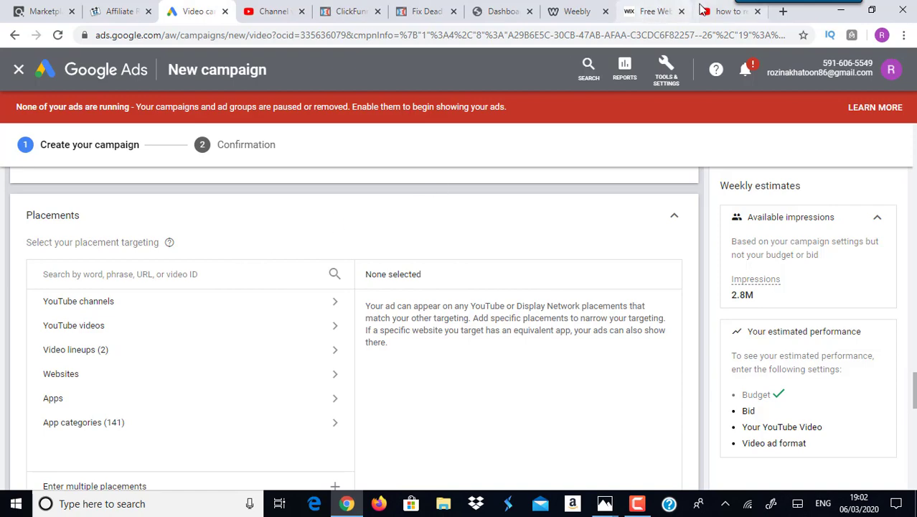
pyautogui.click(726, 11)
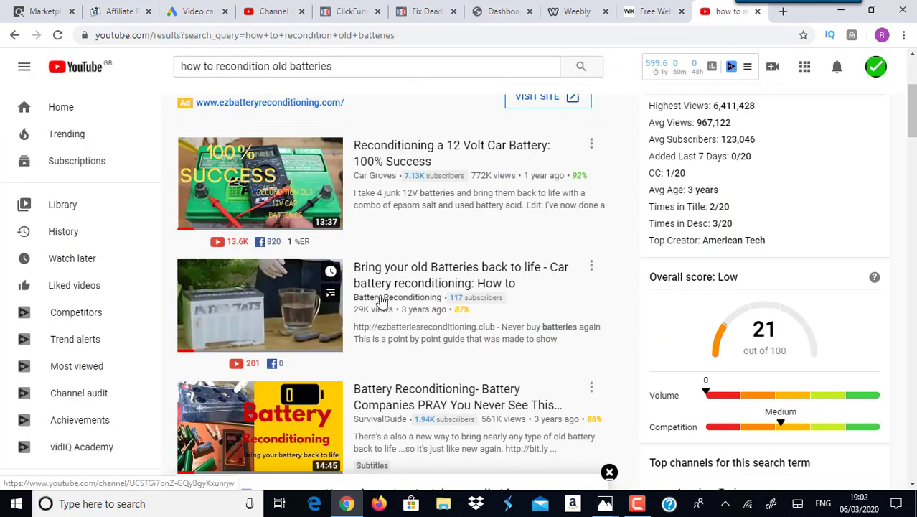
pyautogui.moveTo(381, 301)
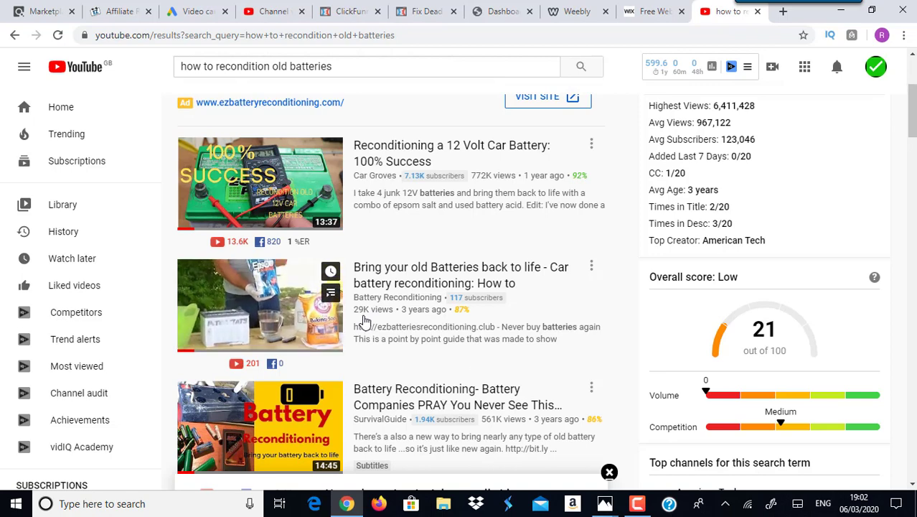
pyautogui.moveTo(496, 390)
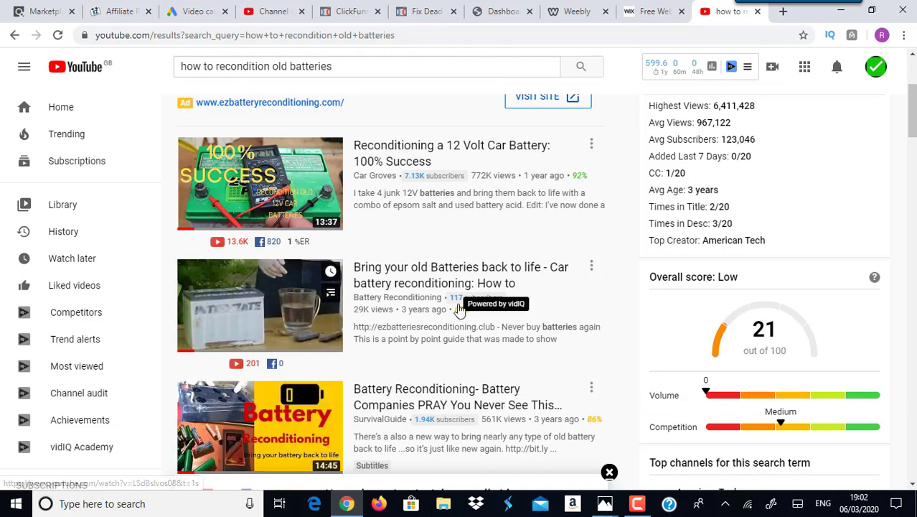
pyautogui.scroll(-5, 739, 240)
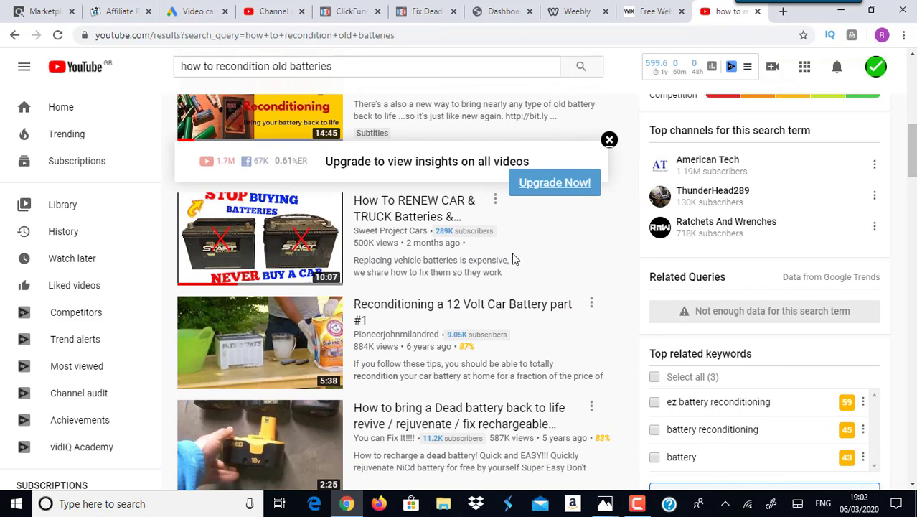
pyautogui.moveTo(447, 241)
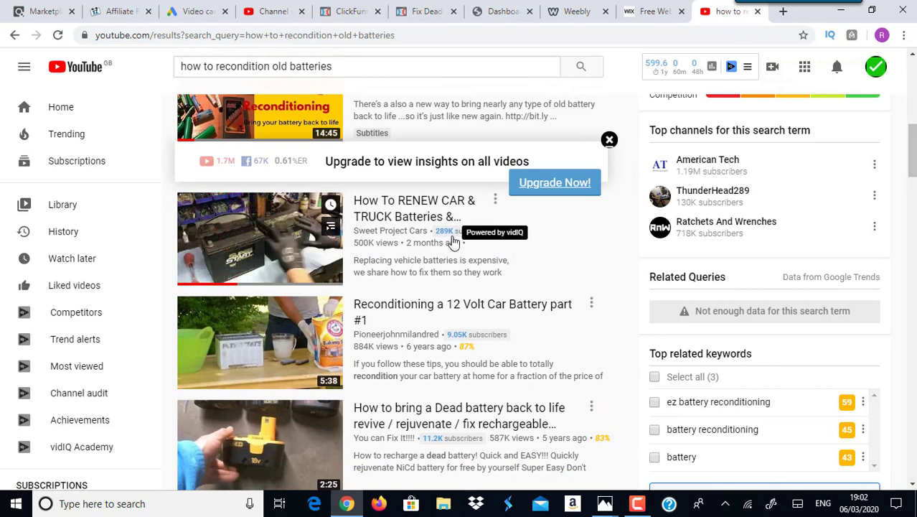
# - Copy the Sweet Project Cars channel link and try searching for it in the Google Ads placement targeting, clearing the search at the end
pyautogui.rightClick(374, 235)
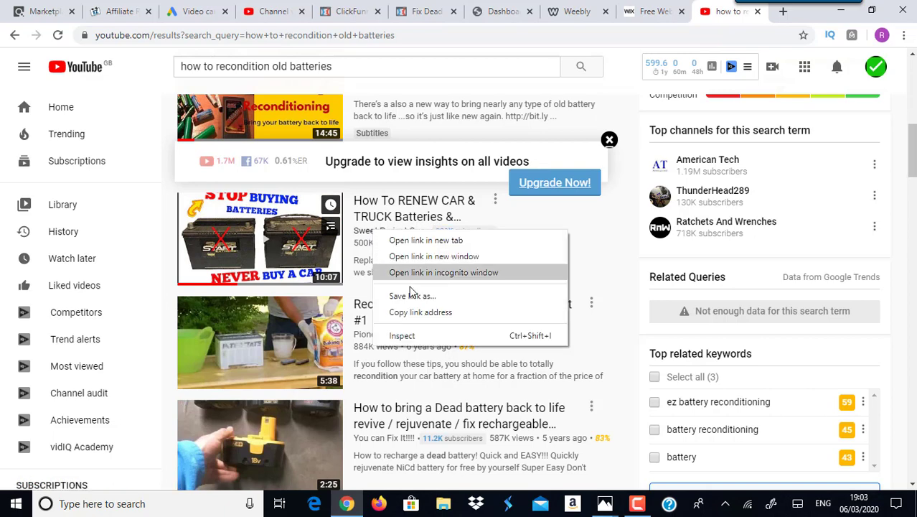
pyautogui.click(424, 313)
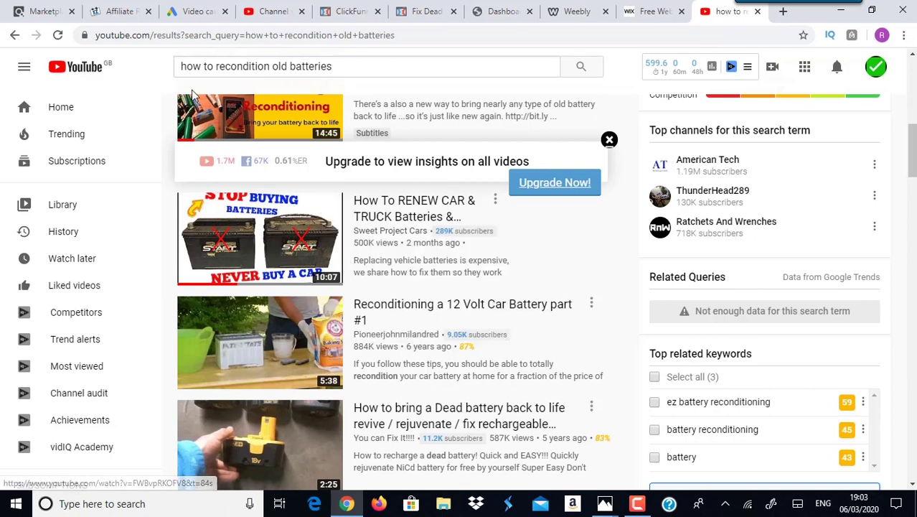
pyautogui.click(188, 11)
pyautogui.click(146, 271)
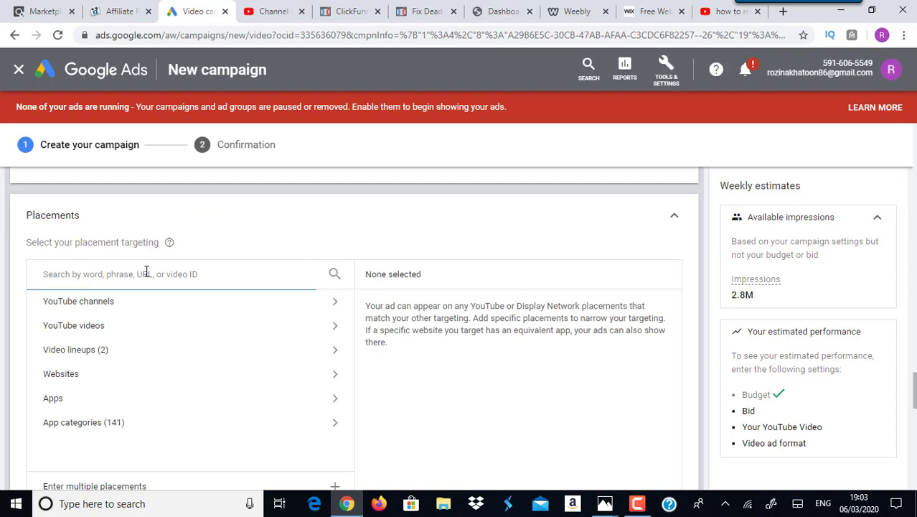
pyautogui.hotkey('ctrl', 'v')
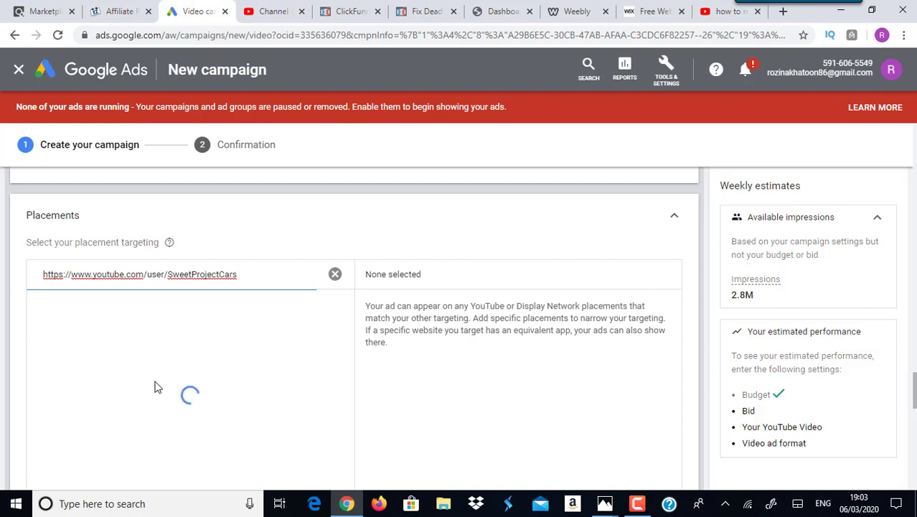
pyautogui.click(336, 276)
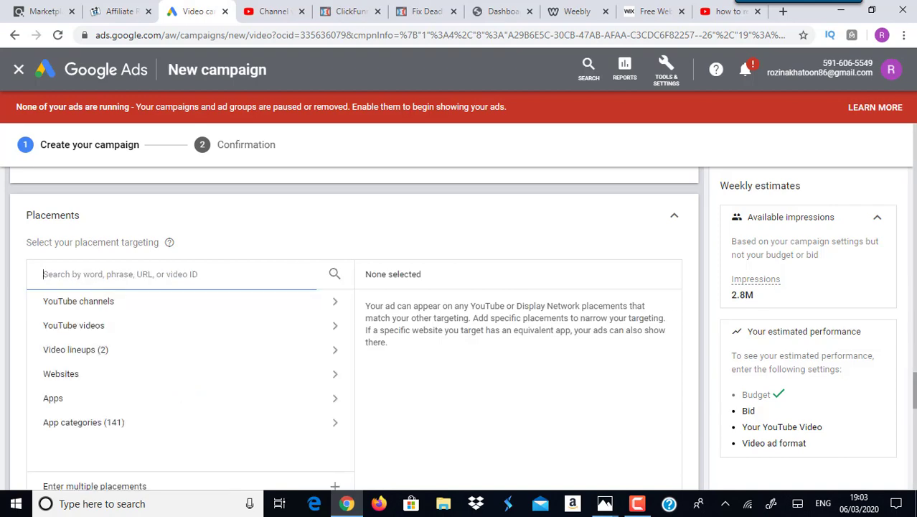
# - Set the ad group's maximum CPV bid to $0.02
pyautogui.scroll(-4, 353, 330)
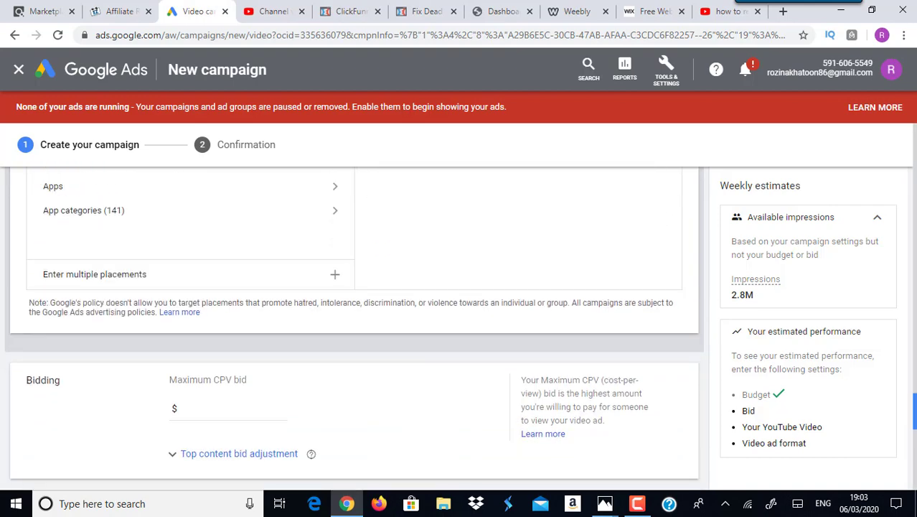
pyautogui.scroll(-1, 337, 300)
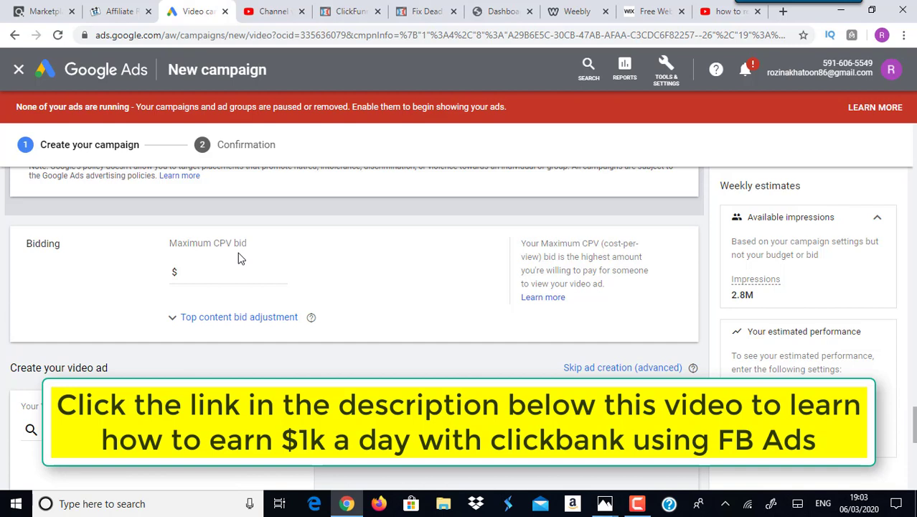
pyautogui.click(194, 276)
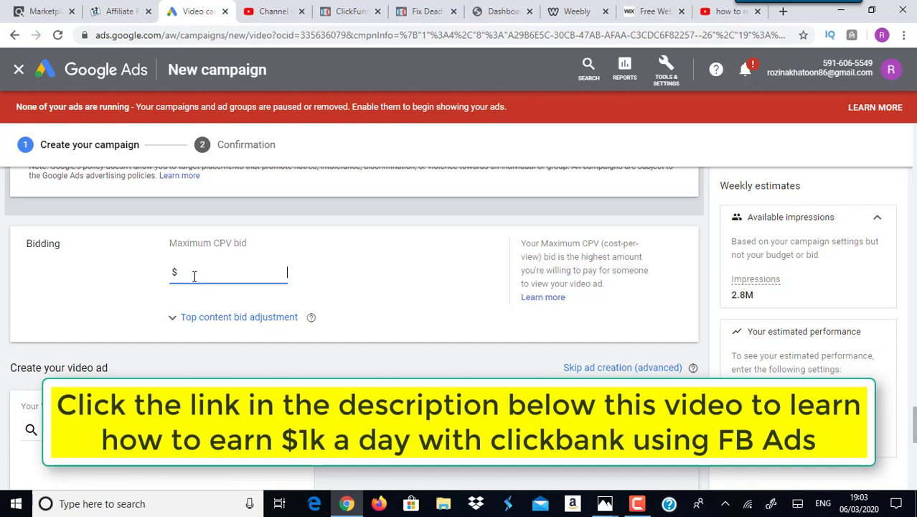
pyautogui.write('0.02')
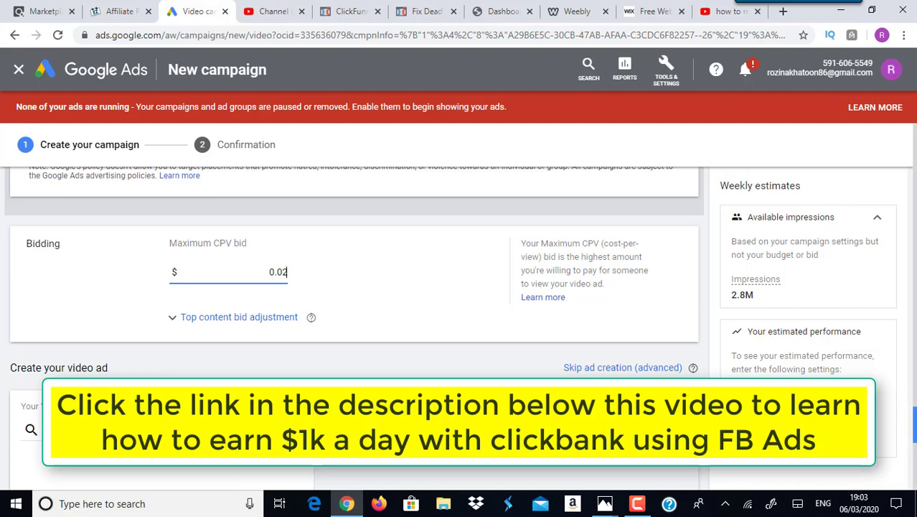
# - Find the ad's YouTube video field, and copy the shareable link of the "How To Repair Dead Old Battery At Home" video in YouTube Studio
pyautogui.scroll(-3, 914, 427)
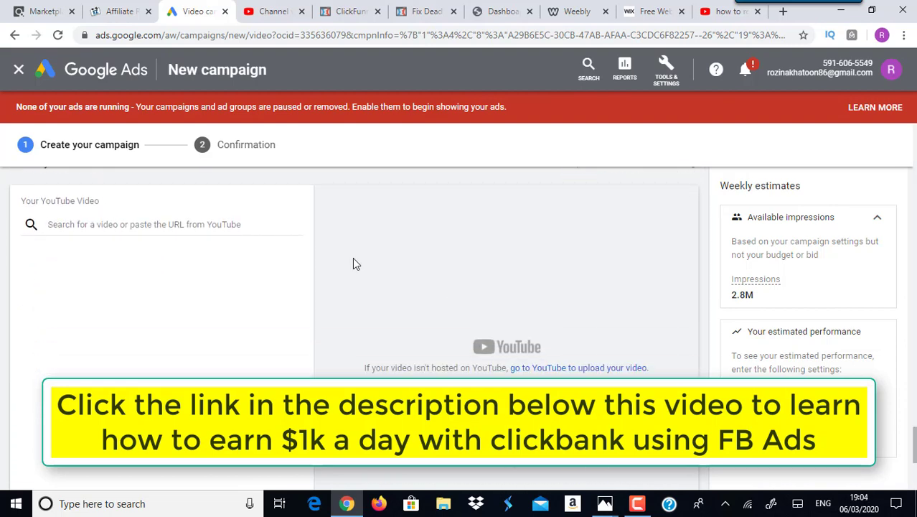
pyautogui.click(150, 219)
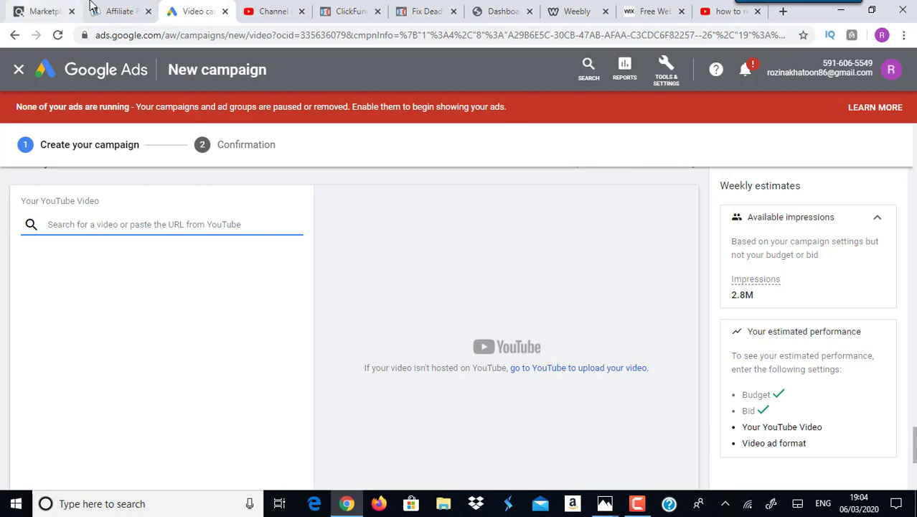
pyautogui.click(116, 11)
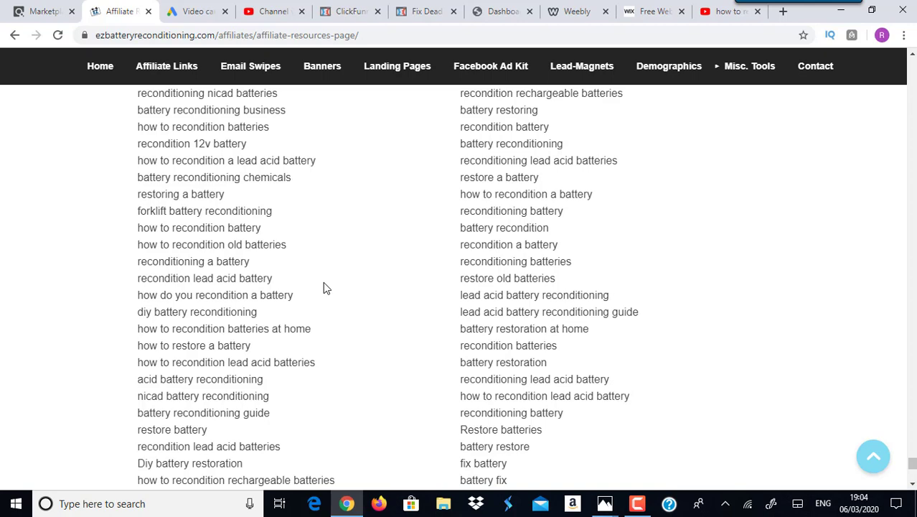
pyautogui.click(283, 15)
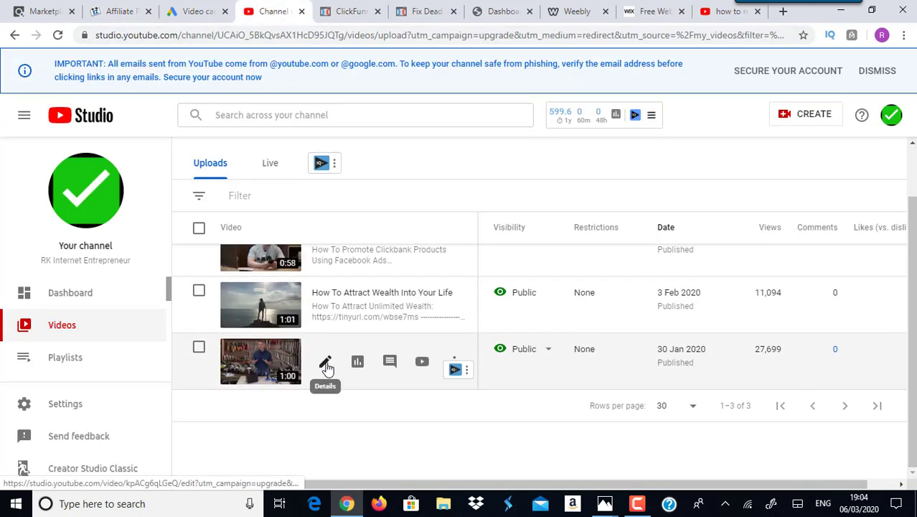
pyautogui.click(455, 359)
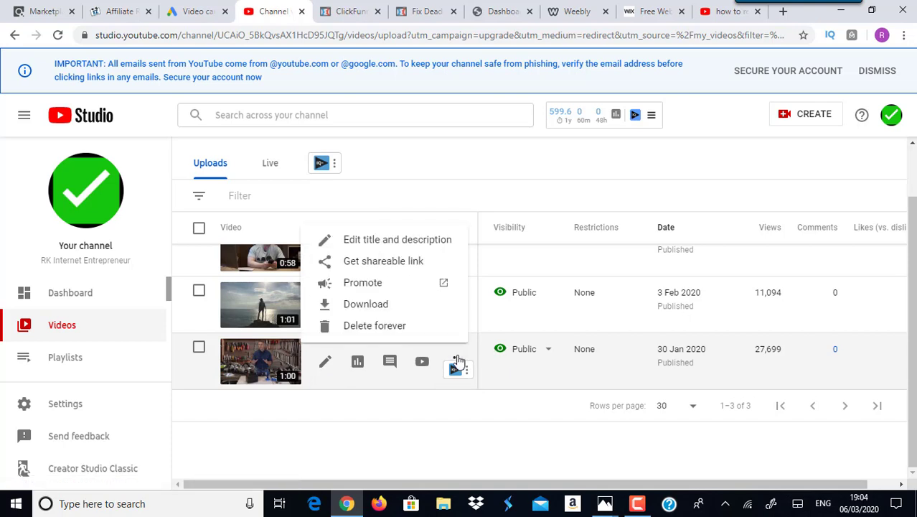
pyautogui.click(397, 262)
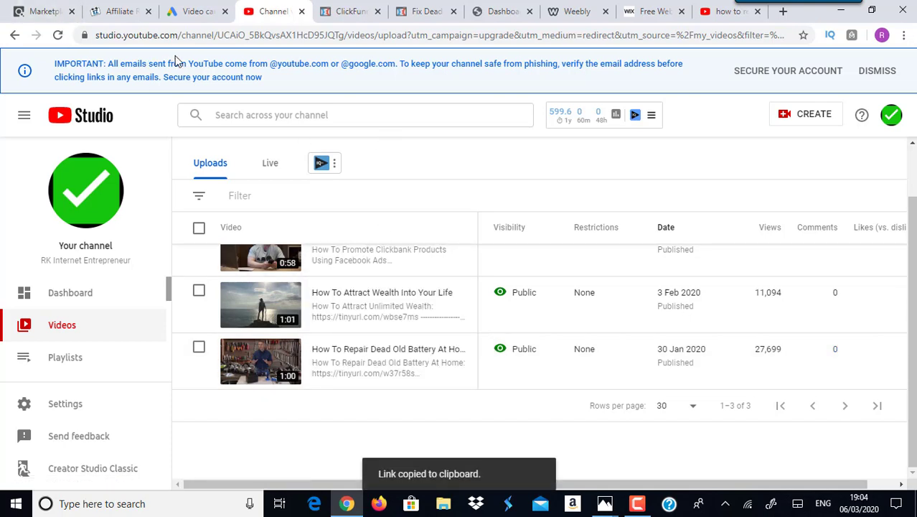
# - Add the copied "How To Repair Dead Old Battery At Home" video to the Google Ads campaign as a skippable in-stream ad
pyautogui.click(201, 9)
pyautogui.hotkey('ctrl', 'v')
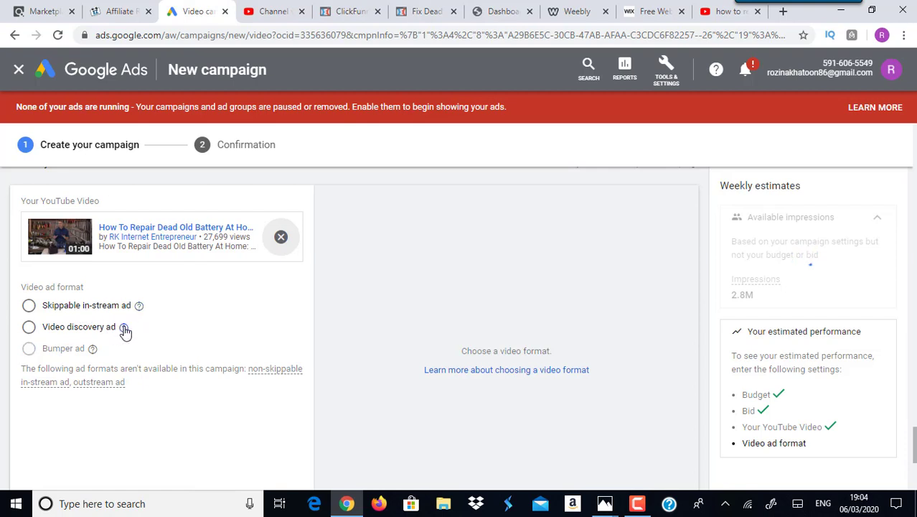
pyautogui.moveTo(124, 329)
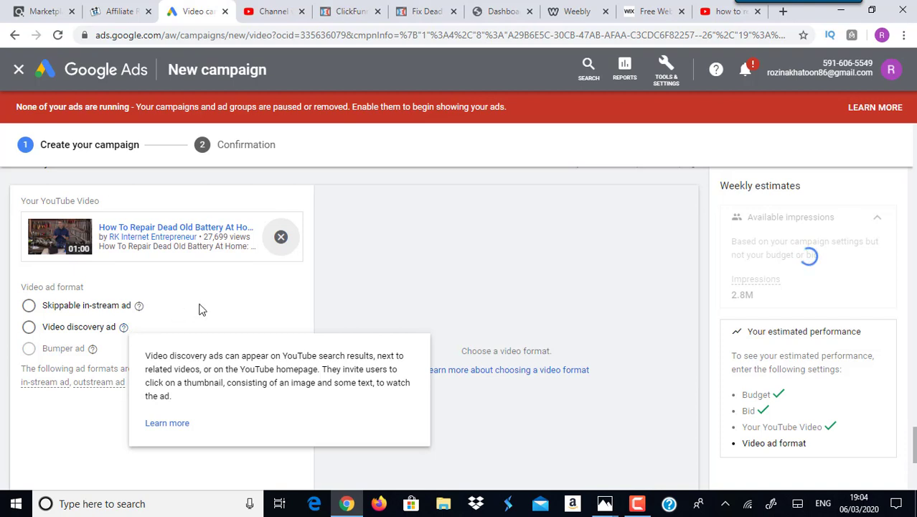
pyautogui.click(28, 307)
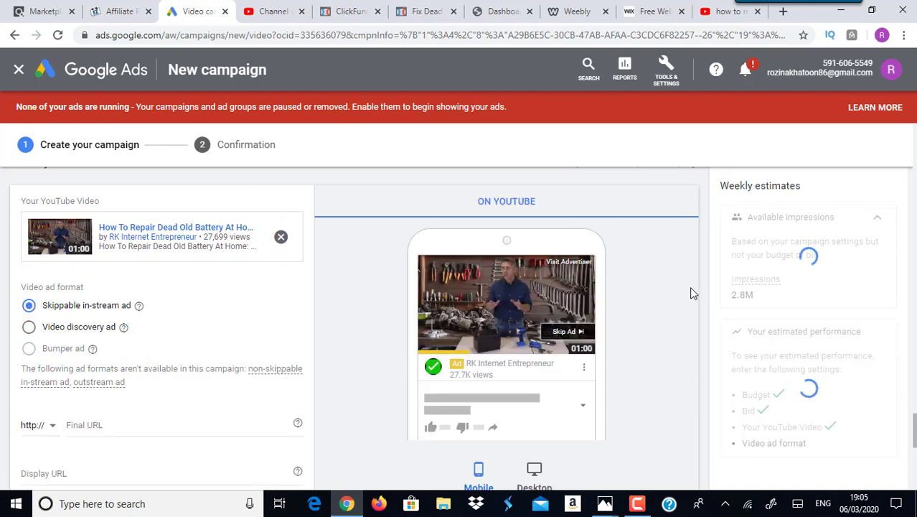
# - Find the ad's Final URL field and look over the landing page options in ClickFunnels, Weebly and Wix before returning to the ad
pyautogui.scroll(-2, 272, 333)
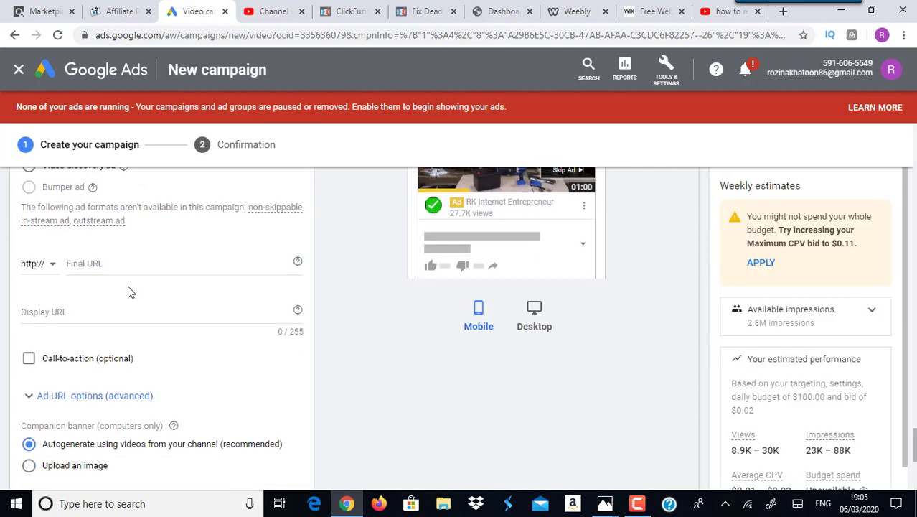
pyautogui.click(119, 265)
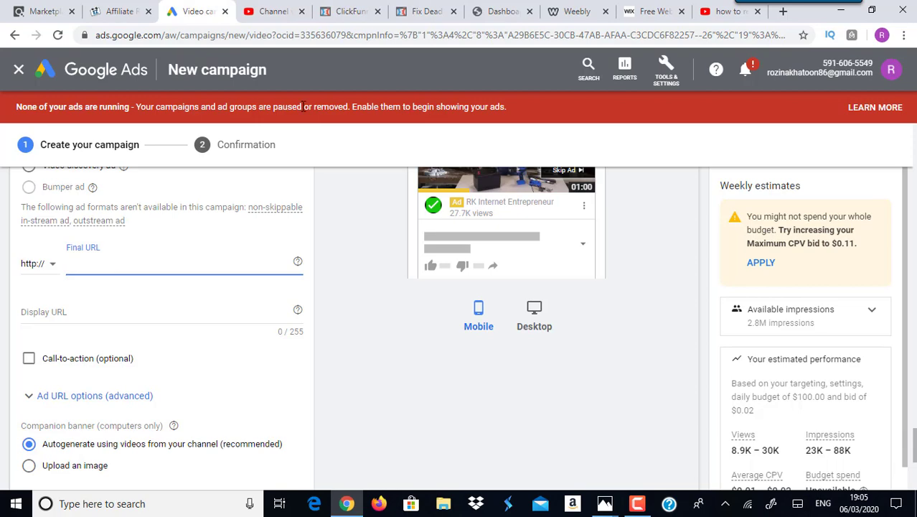
pyautogui.click(444, 7)
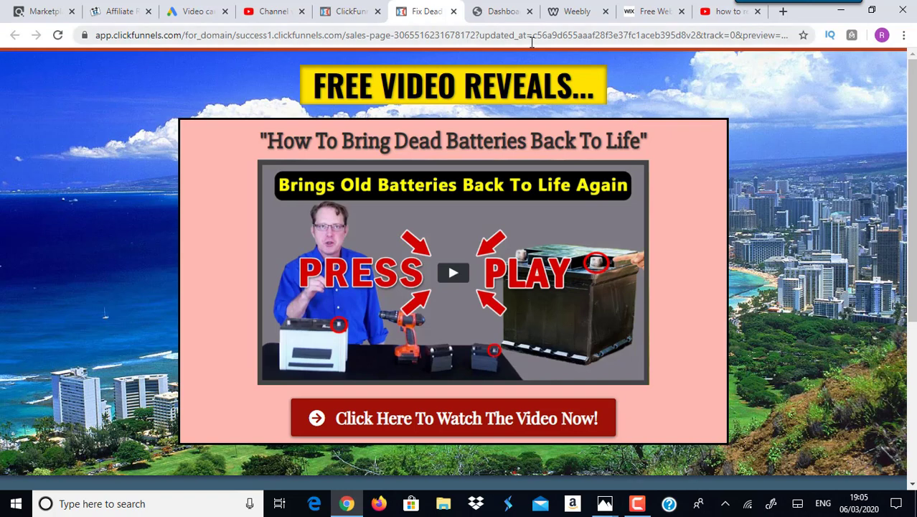
pyautogui.click(579, 13)
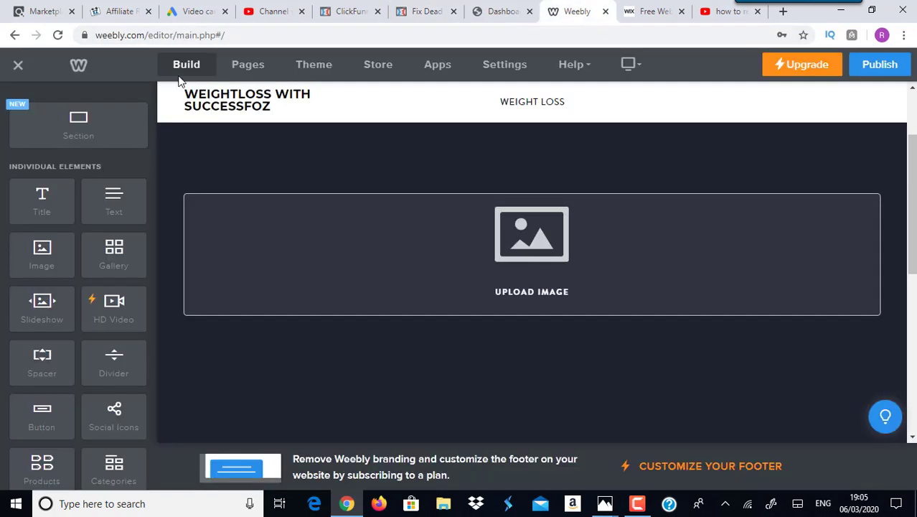
pyautogui.scroll(-3, 735, 250)
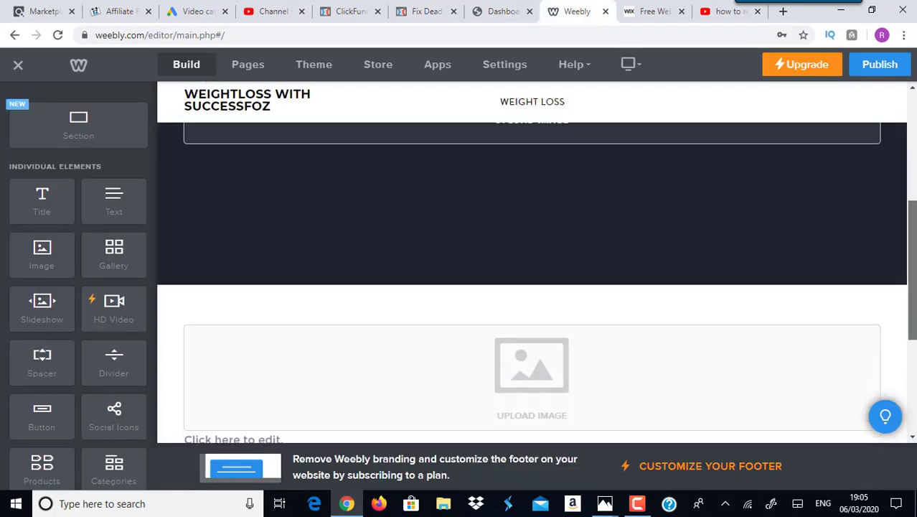
pyautogui.scroll(5, 272, 292)
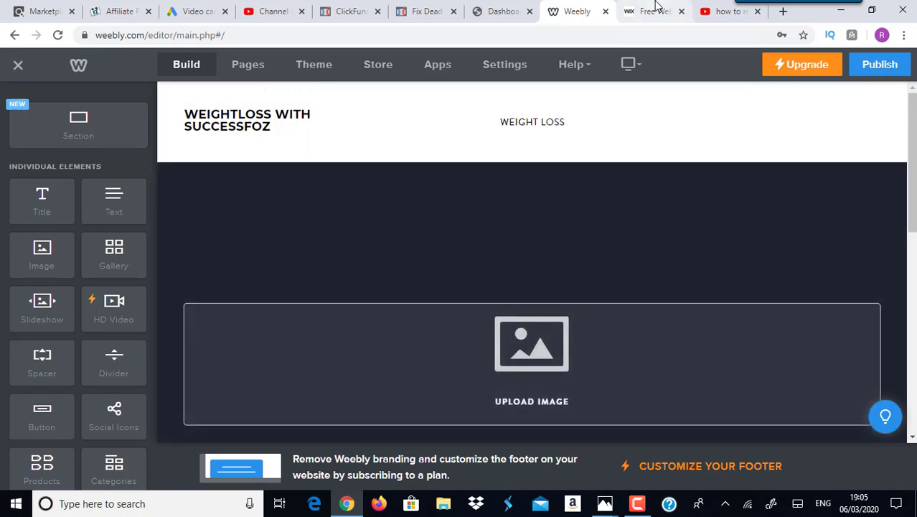
pyautogui.click(653, 12)
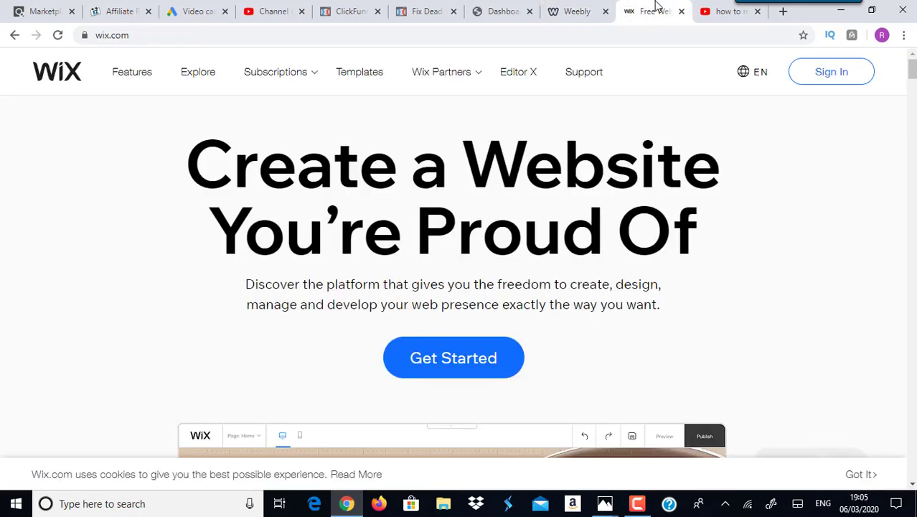
pyautogui.moveTo(251, 81)
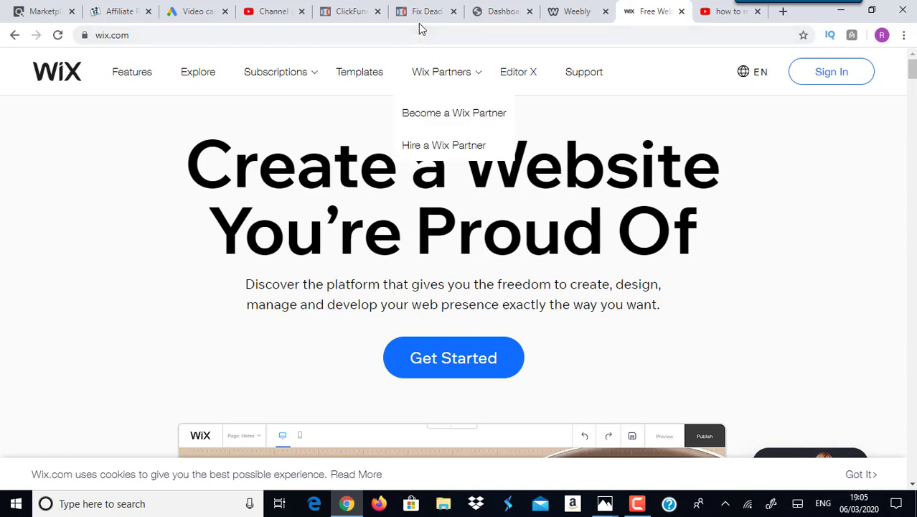
pyautogui.click(352, 20)
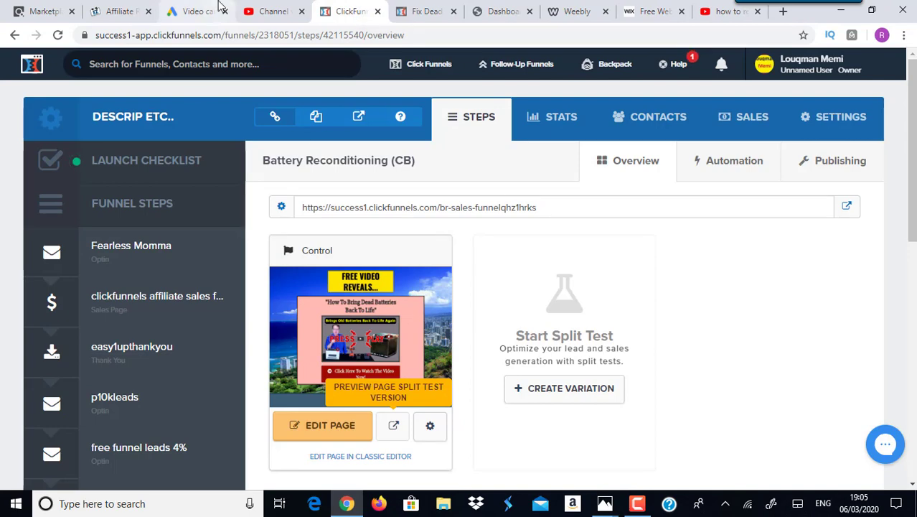
pyautogui.click(219, 10)
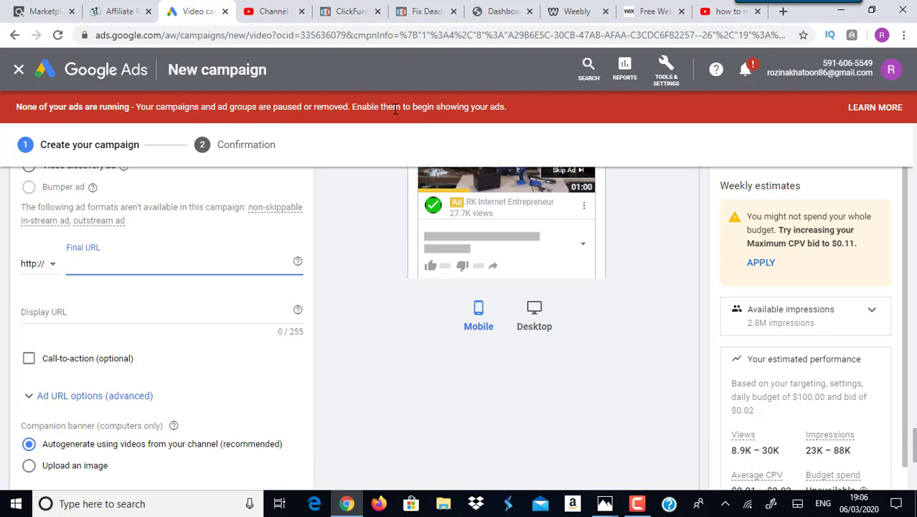
# - Revisit the landing page builders and examine the battery landing page down to its footer links, disclaimer and affiliate disclosure
pyautogui.click(427, 11)
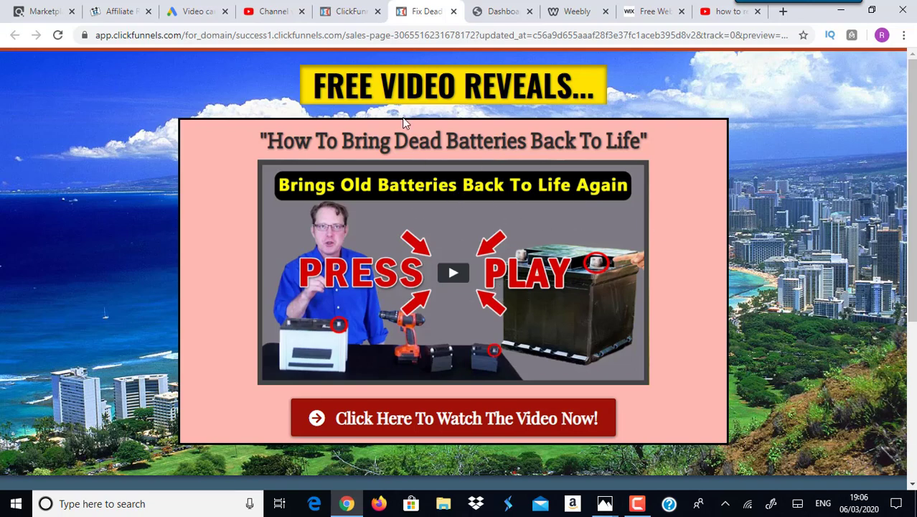
pyautogui.click(348, 9)
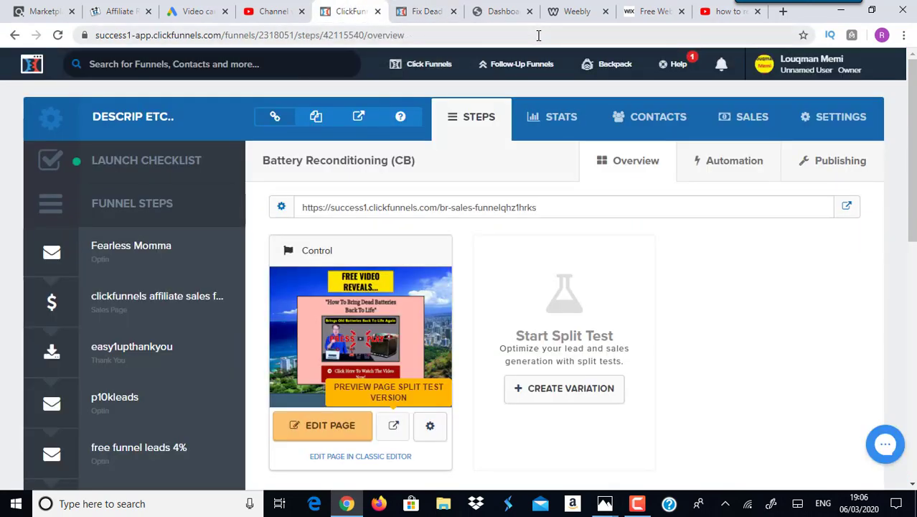
pyautogui.click(577, 11)
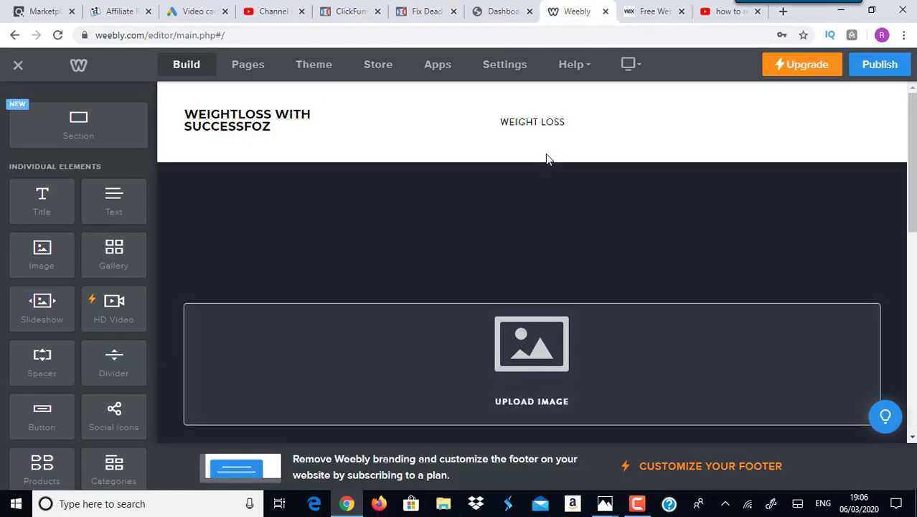
pyautogui.click(650, 10)
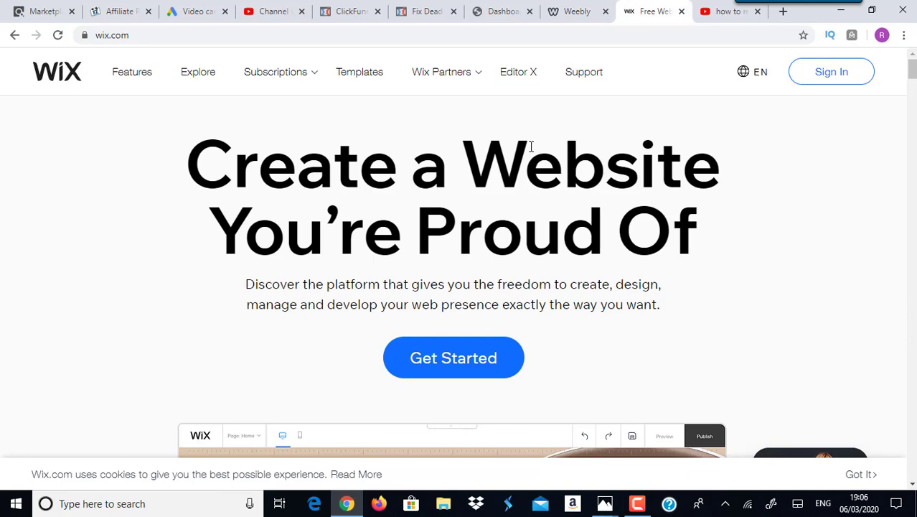
pyautogui.click(435, 12)
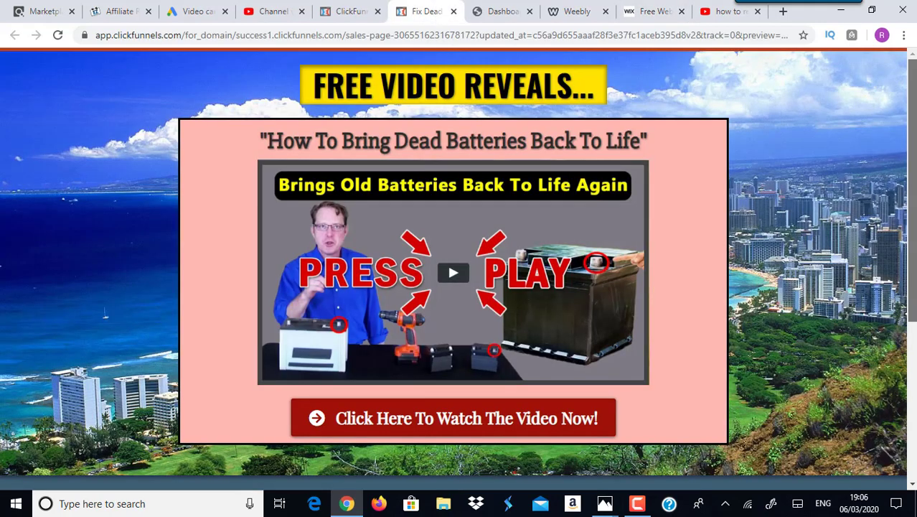
pyautogui.scroll(-4, 859, 237)
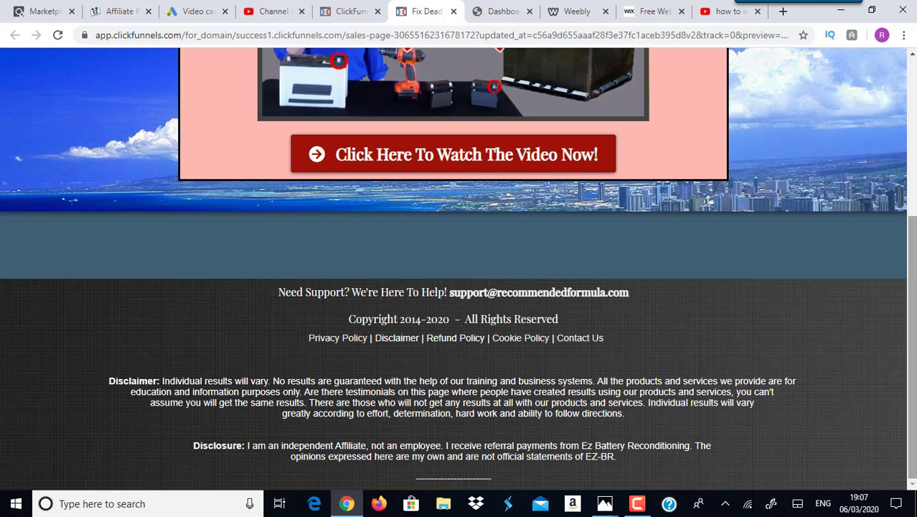
pyautogui.scroll(5, 912, 344)
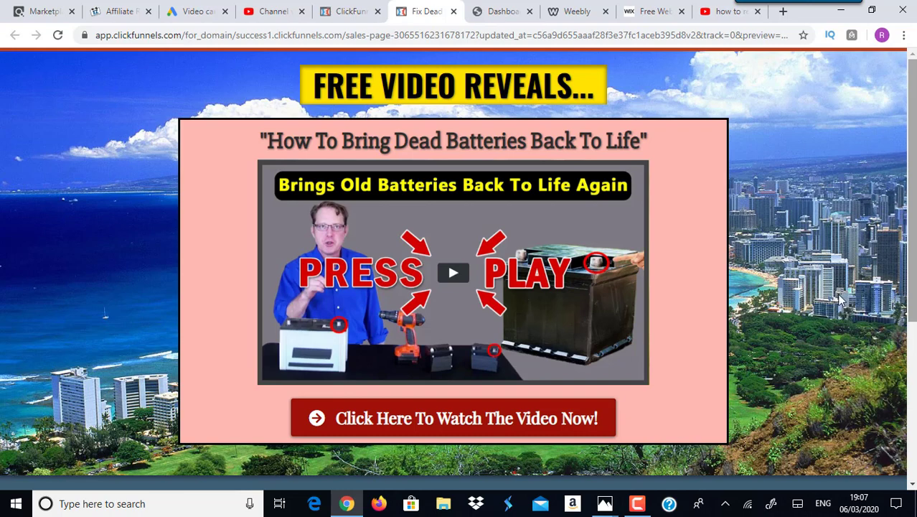
# - View the Action Takers Club results image in Photos, and return to the ad's Final URL field in Google Ads
pyautogui.moveTo(608, 507)
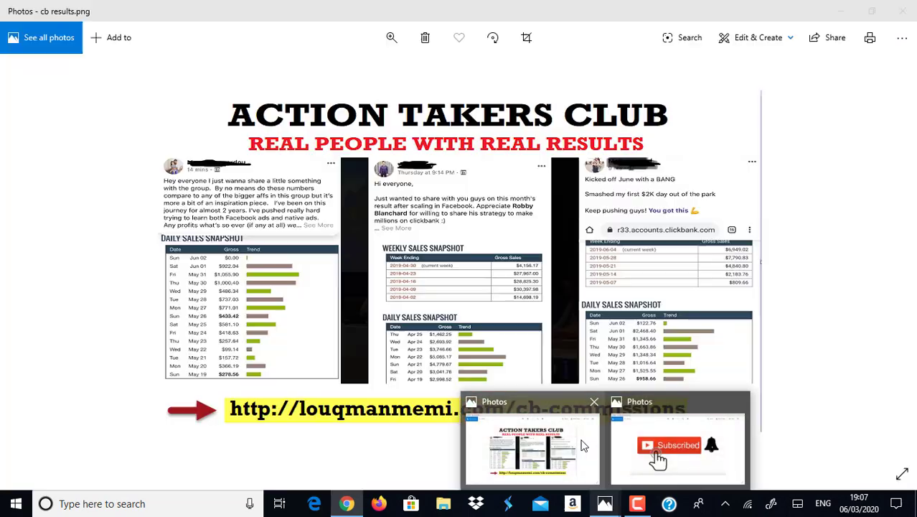
pyautogui.click(533, 445)
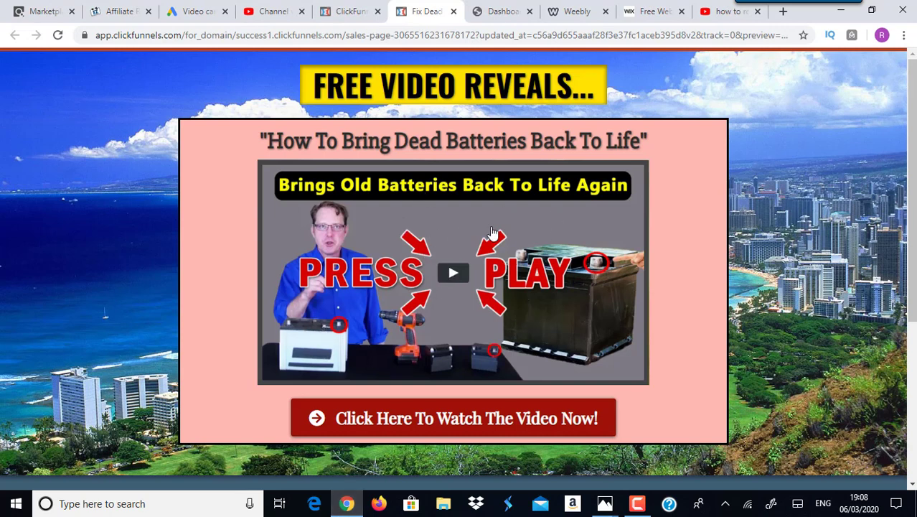
pyautogui.click(214, 10)
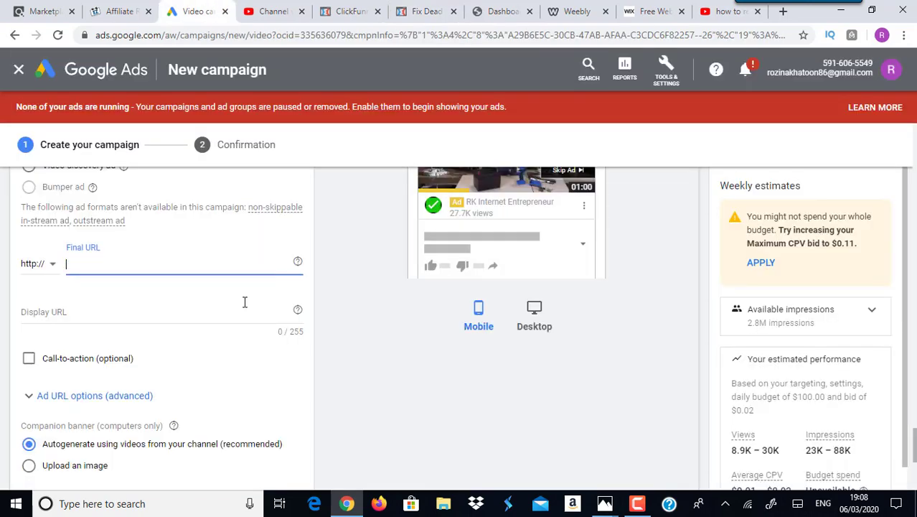
# - Select the Battery Reconditioning (CB) funnel step's page URL in ClickFunnels, and return to the ad's Final URL field in Google Ads
pyautogui.click(439, 9)
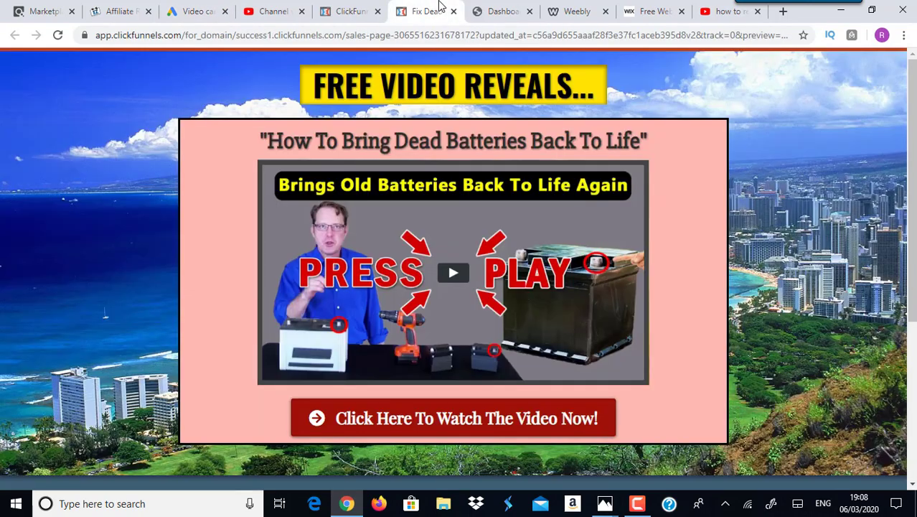
pyautogui.click(359, 8)
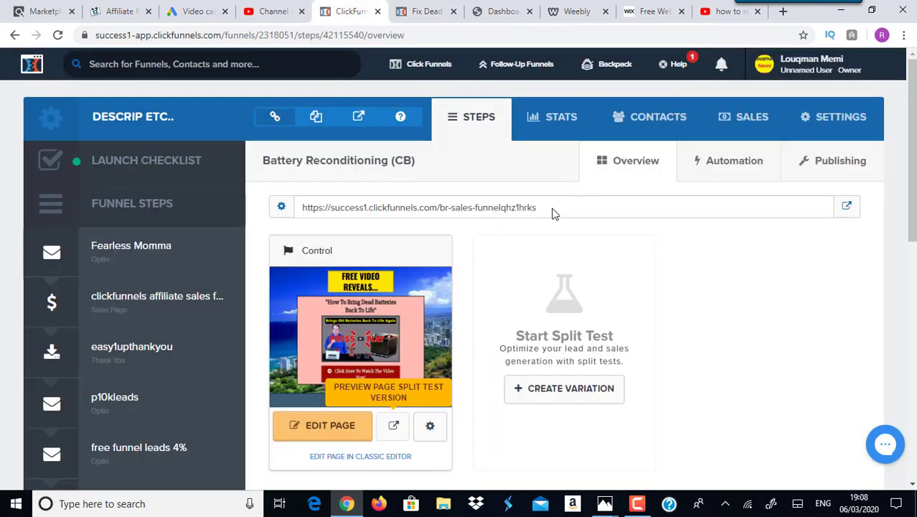
pyautogui.moveTo(538, 207); pyautogui.dragTo(303, 207)
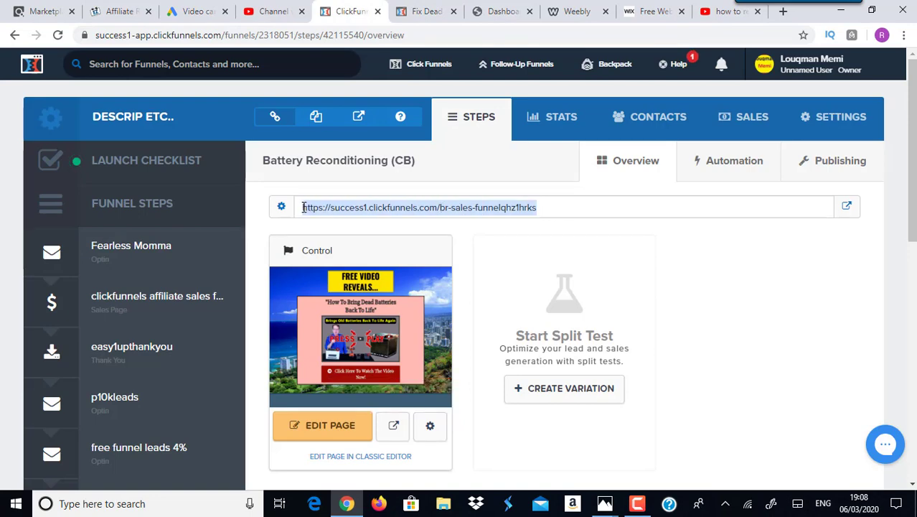
pyautogui.click(198, 9)
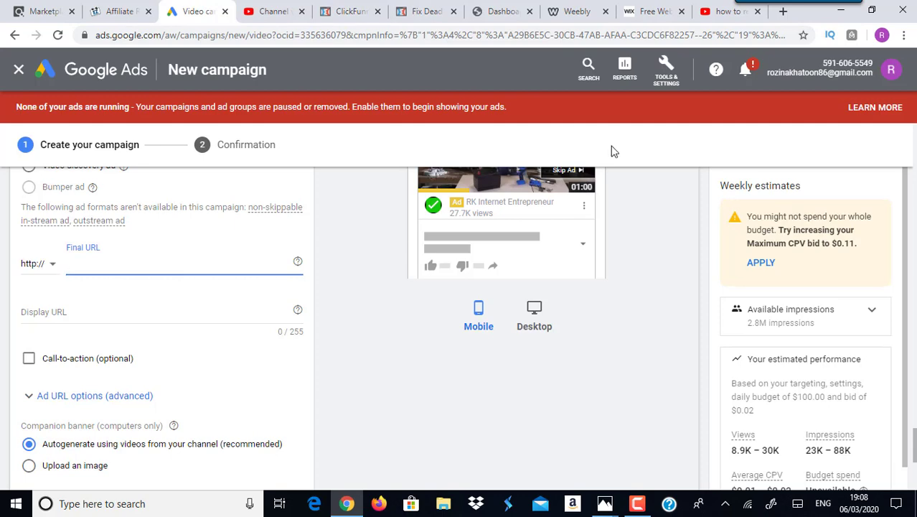
# - Look over the WordPress dashboard and its installed plugins, then revisit the battery landing page and its funnel step in ClickFunnels
pyautogui.click(500, 8)
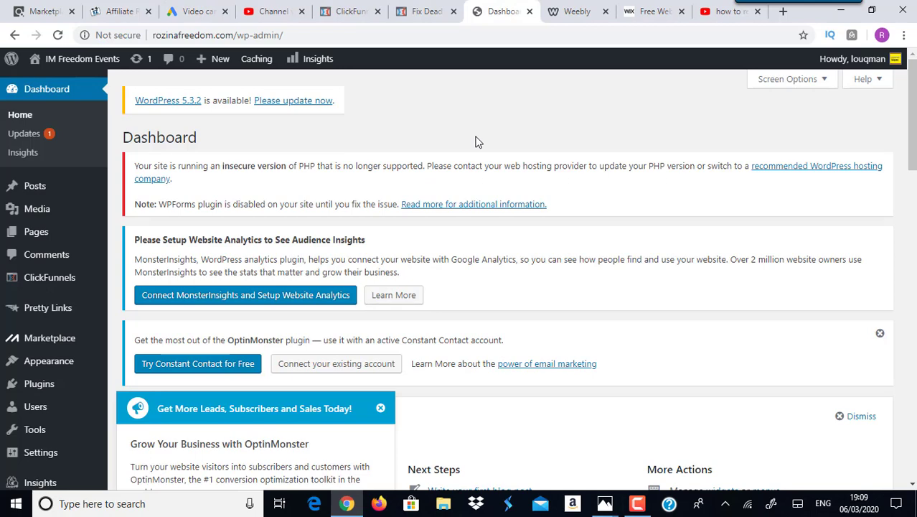
pyautogui.click(355, 12)
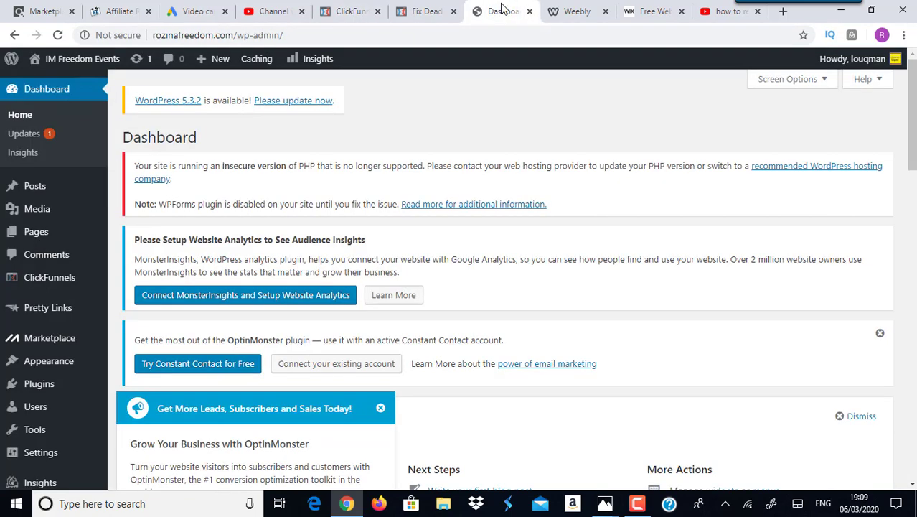
pyautogui.click(502, 10)
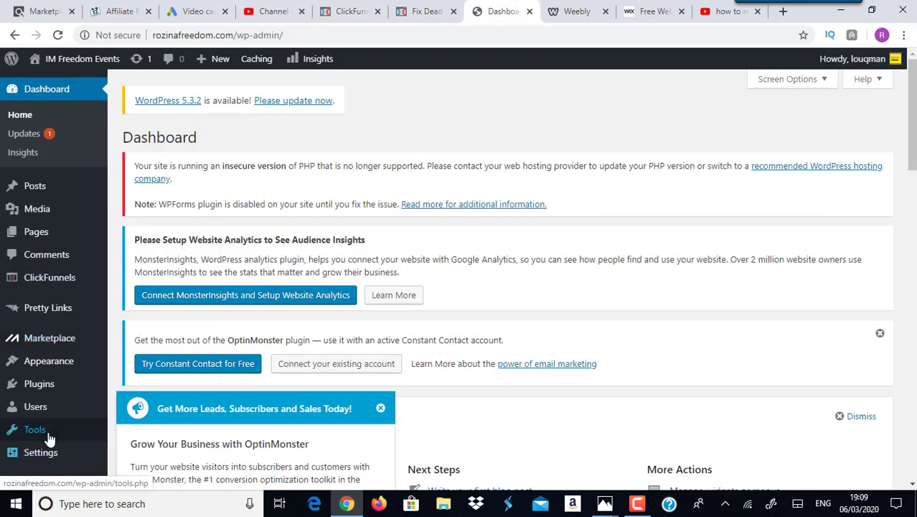
pyautogui.click(58, 387)
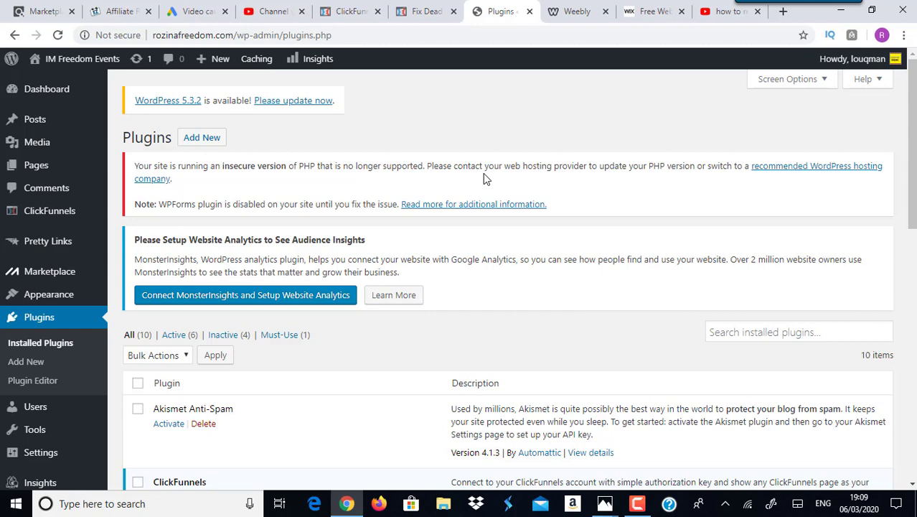
pyautogui.click(429, 8)
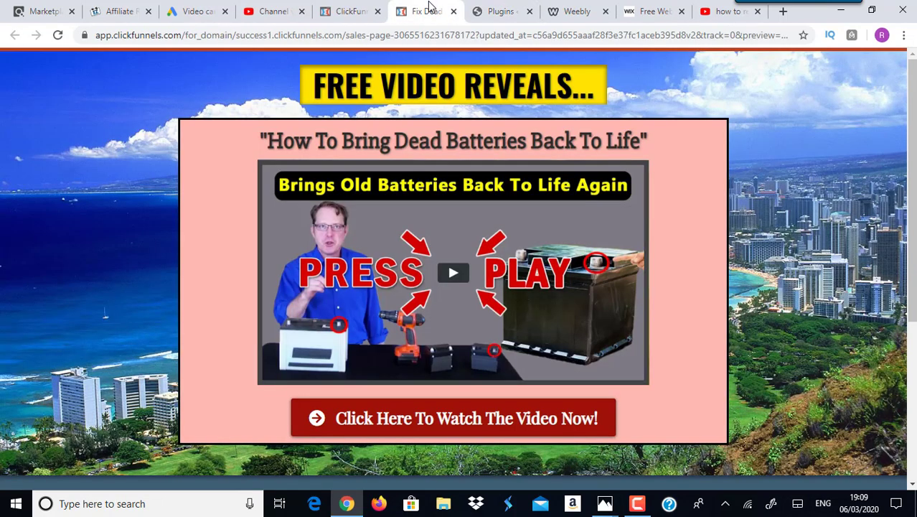
pyautogui.click(346, 10)
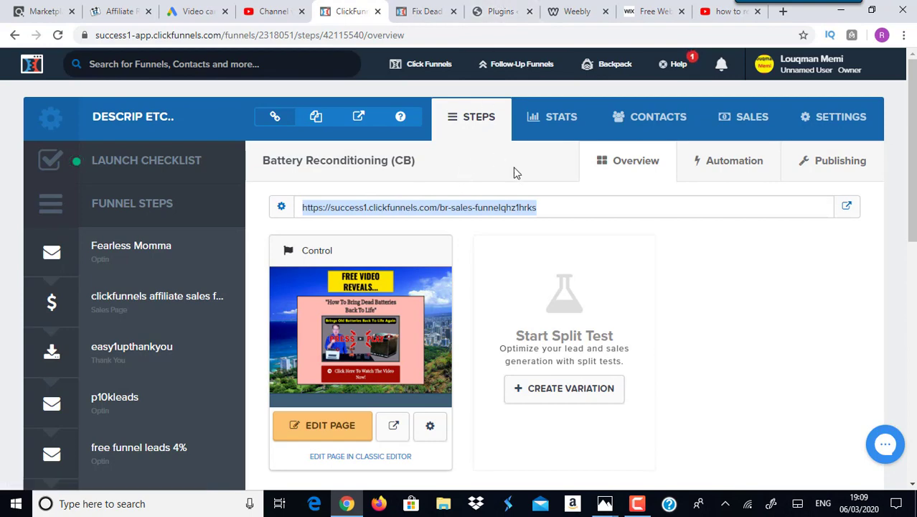
# - Add a new ClickFunnels page in WordPress, choosing the "descrip etc.." funnel and the "Battery Reconditioning (CB)" step
pyautogui.click(514, 20)
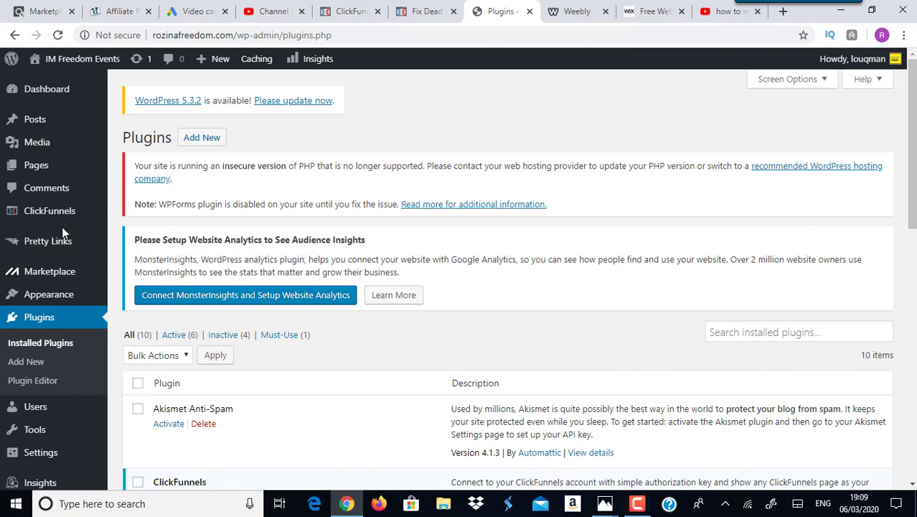
pyautogui.moveTo(74, 213)
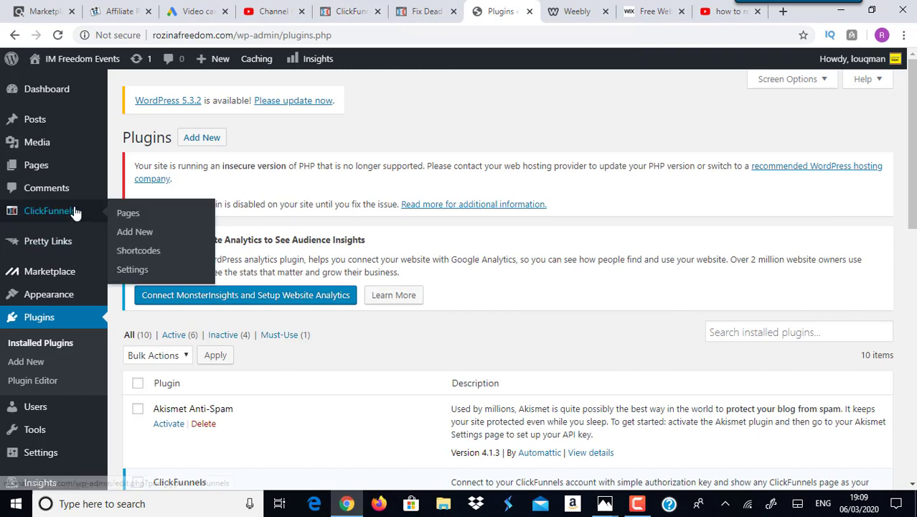
pyautogui.click(139, 235)
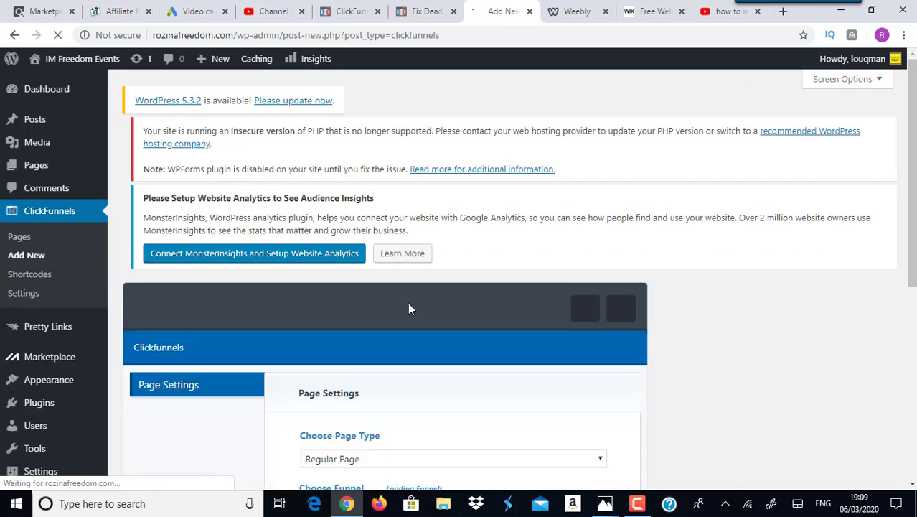
pyautogui.scroll(-4, 409, 309)
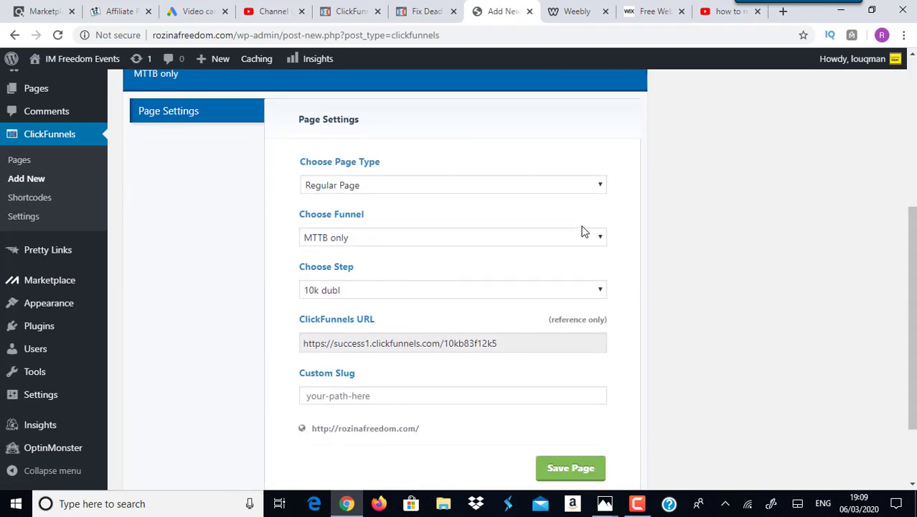
pyautogui.click(593, 245)
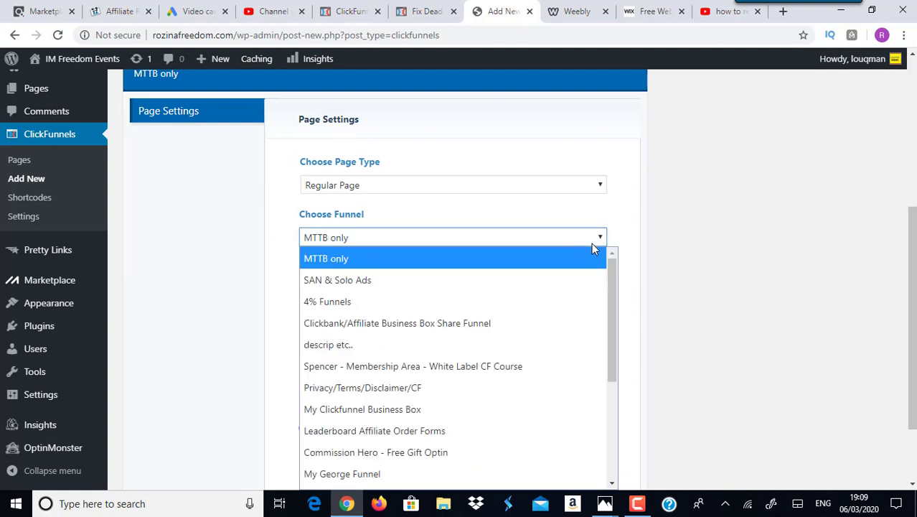
pyautogui.click(411, 348)
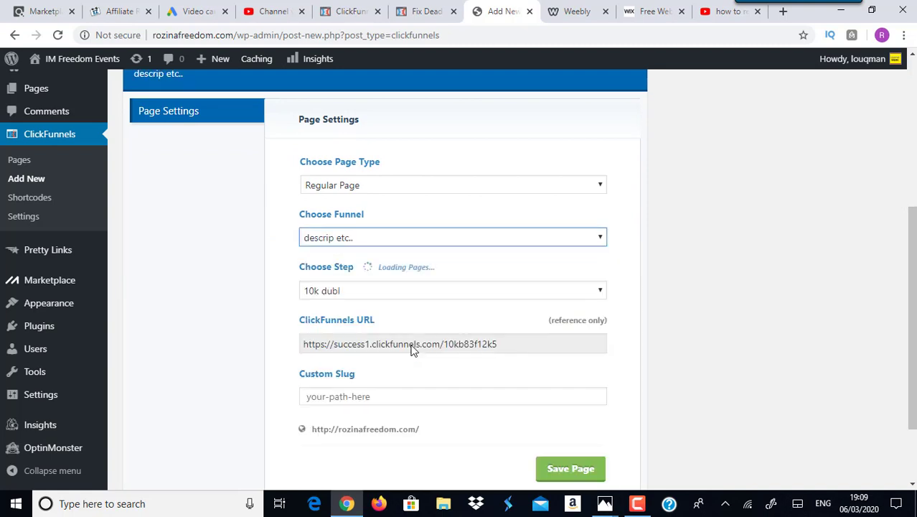
pyautogui.click(514, 291)
pyautogui.moveTo(605, 137); pyautogui.dragTo(610, 265)
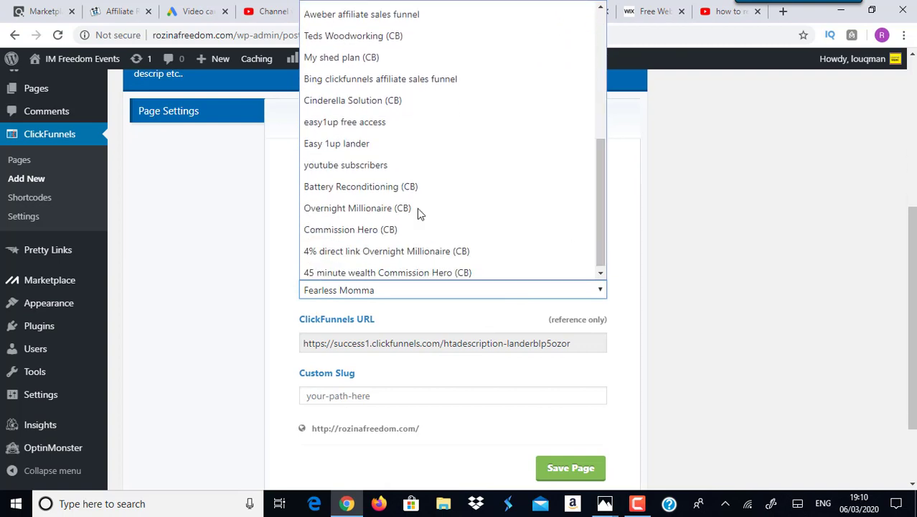
pyautogui.click(349, 188)
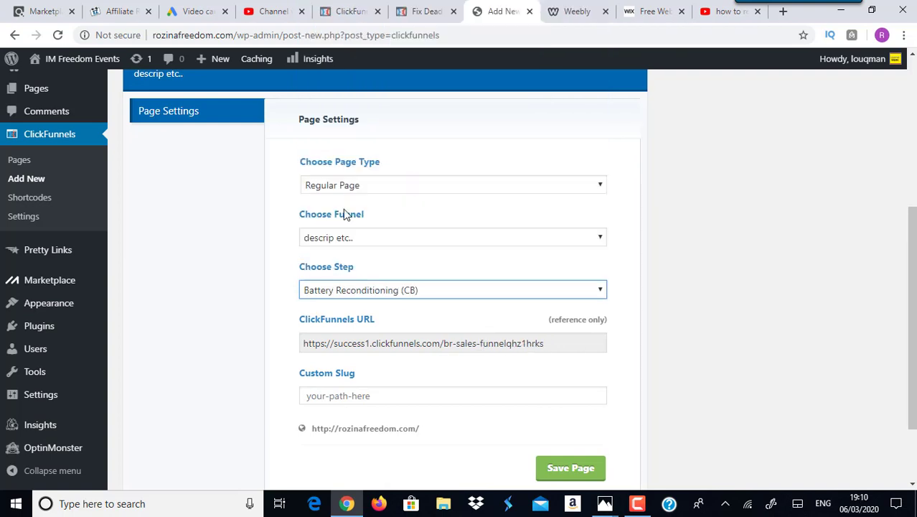
# - Set the page's custom slug to "ebrecondition123" and save the page
pyautogui.click(367, 397)
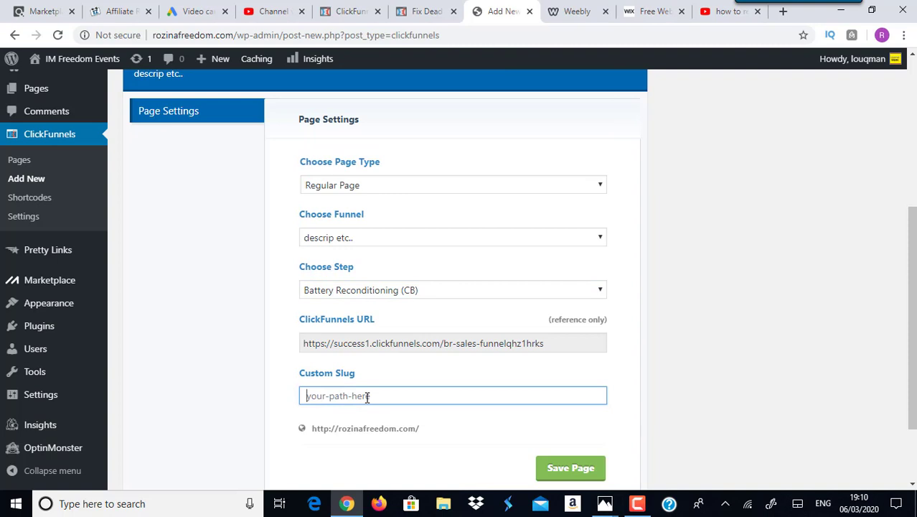
pyautogui.write('ebreco')
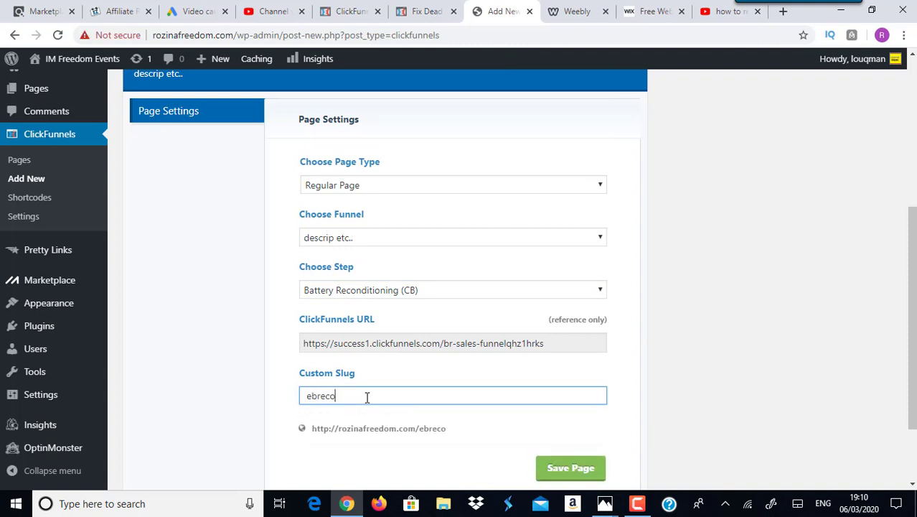
pyautogui.write('ndition123')
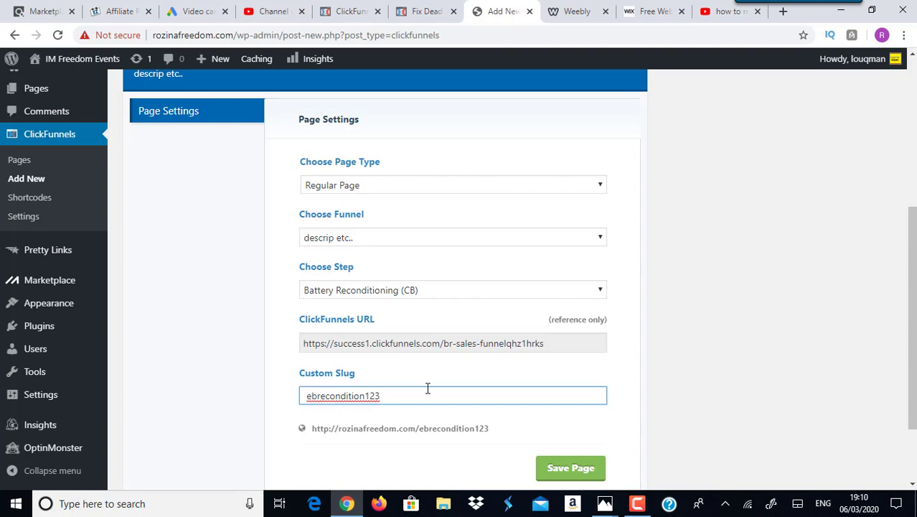
pyautogui.click(583, 471)
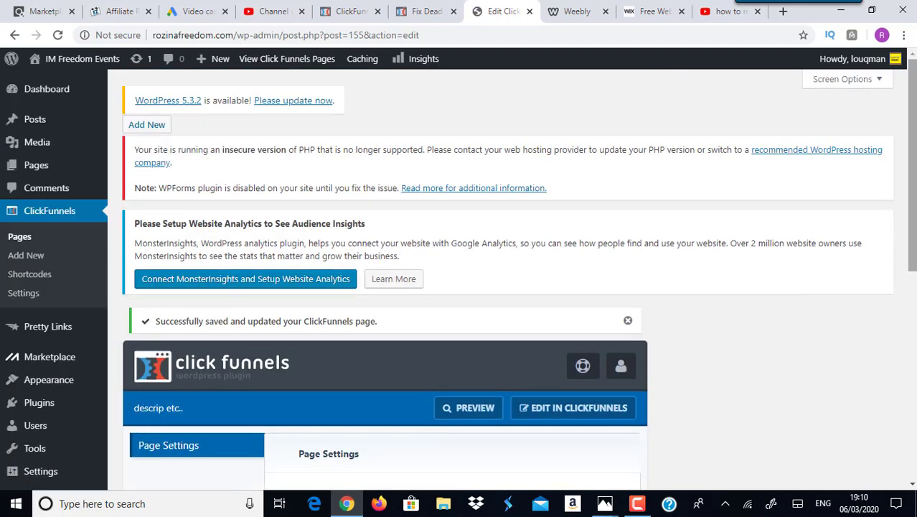
# - Preview the saved page, copy its URL ending in /ebrecondition123, and enter it as the ad's Final URL in Google Ads
pyautogui.scroll(-2, 783, 285)
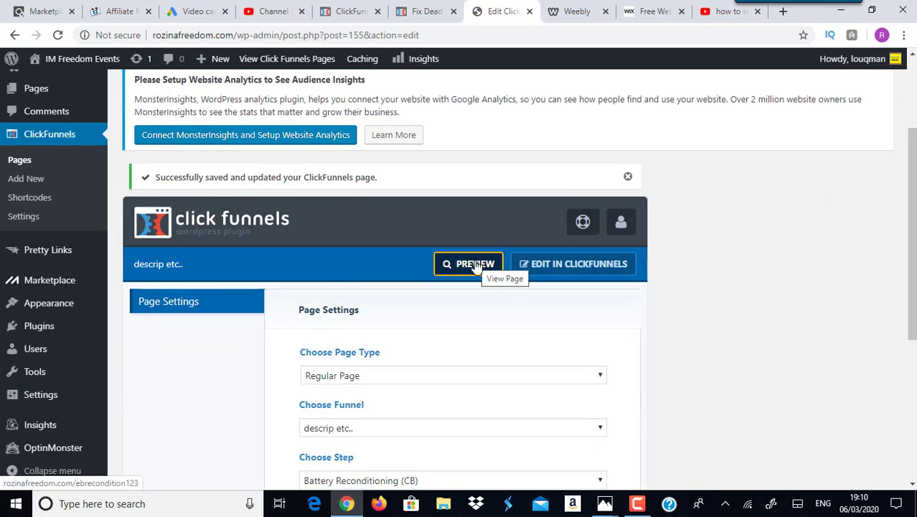
pyautogui.click(471, 264)
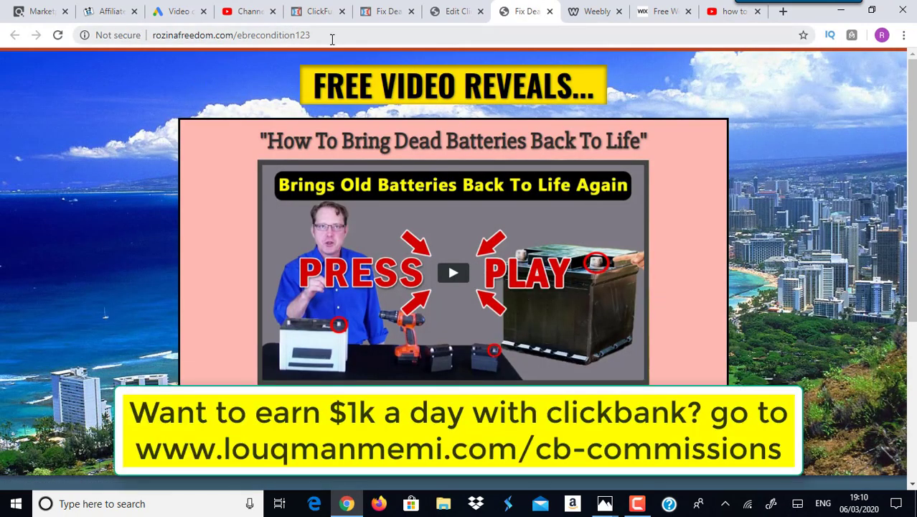
pyautogui.moveTo(330, 37); pyautogui.dragTo(151, 39)
pyautogui.hotkey('ctrl', 'c')
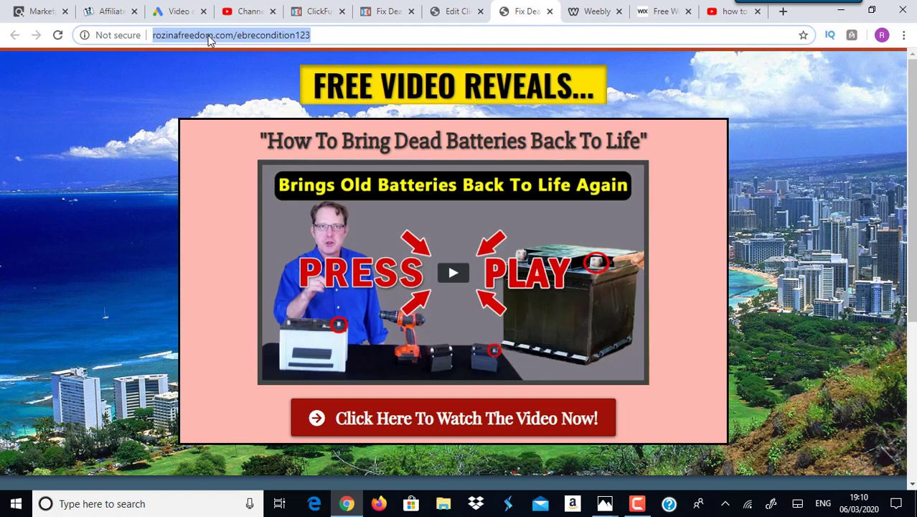
pyautogui.click(185, 12)
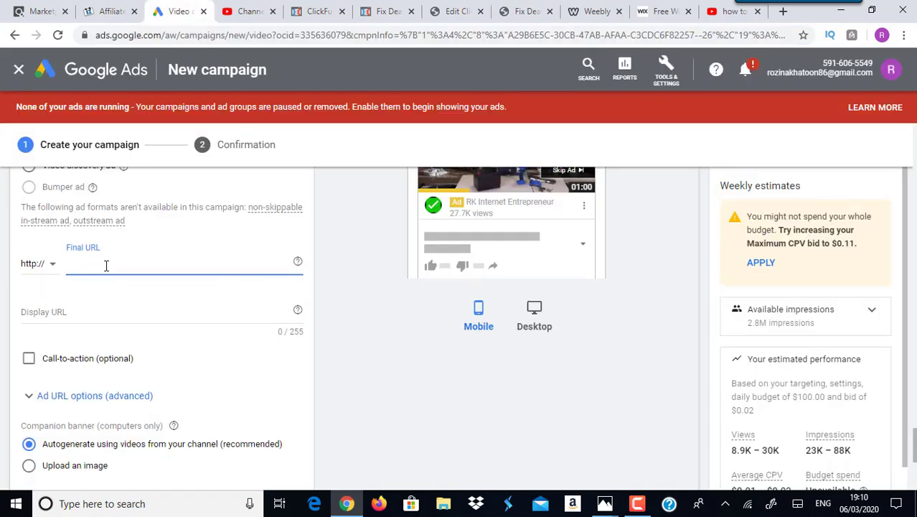
pyautogui.hotkey('ctrl', 'v')
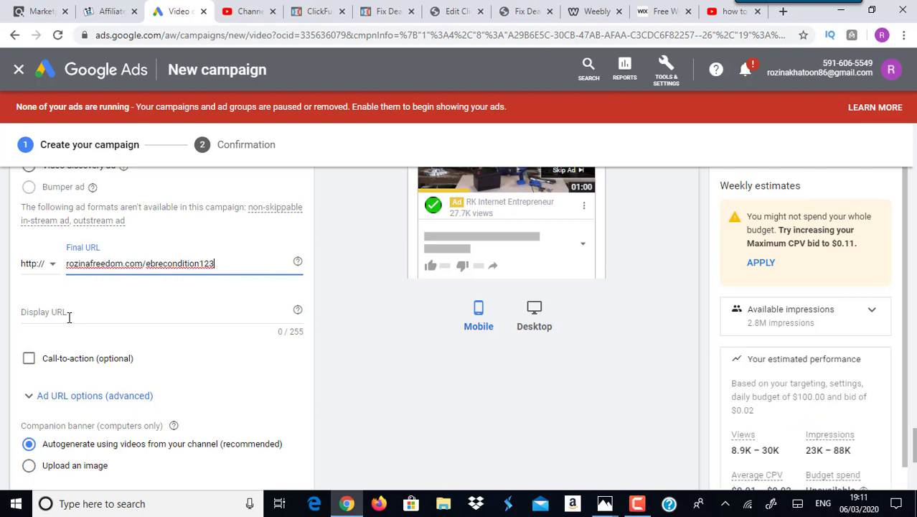
pyautogui.click(387, 369)
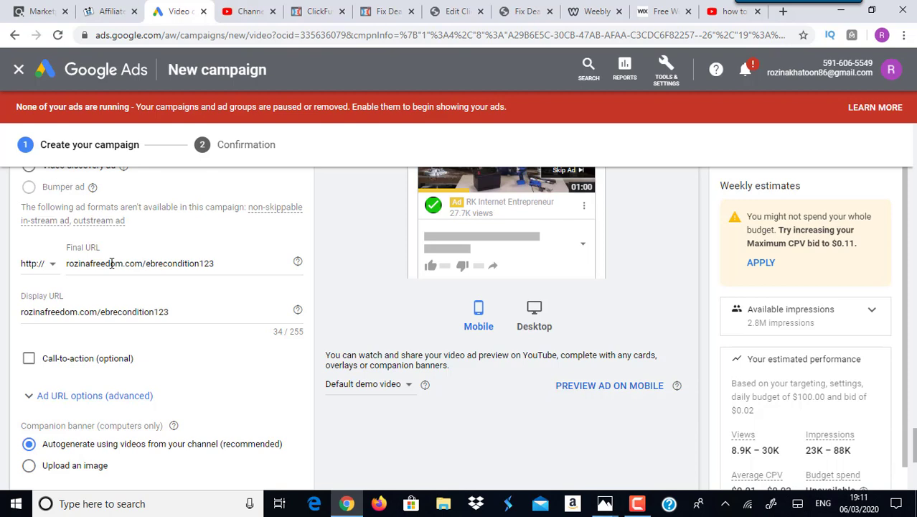
# - Review the ClickFunnels page settings in WordPress and the live landing page's URL, and return to the campaign in Google Ads
pyautogui.click(458, 11)
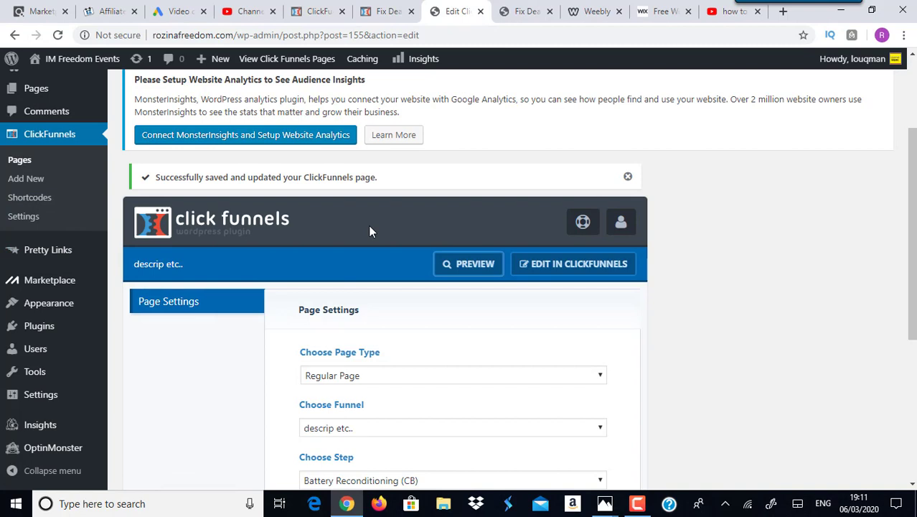
pyautogui.click(442, 263)
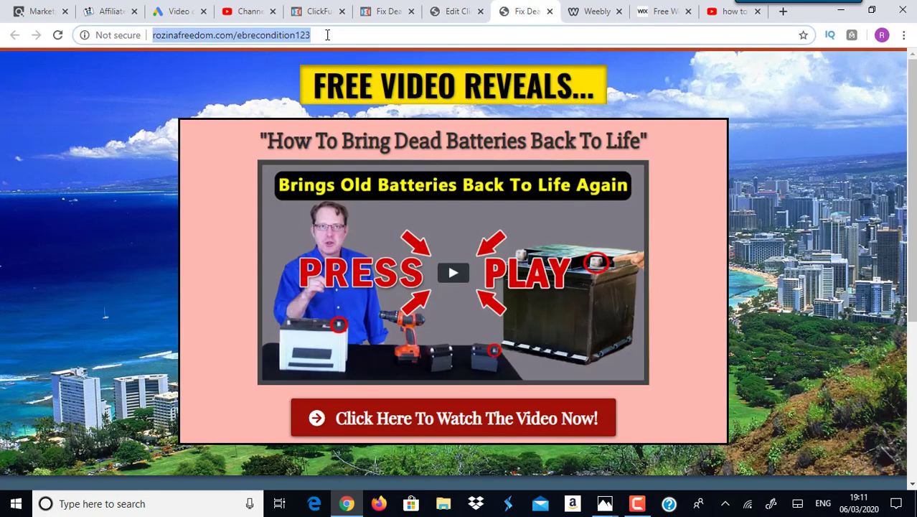
pyautogui.click(327, 34)
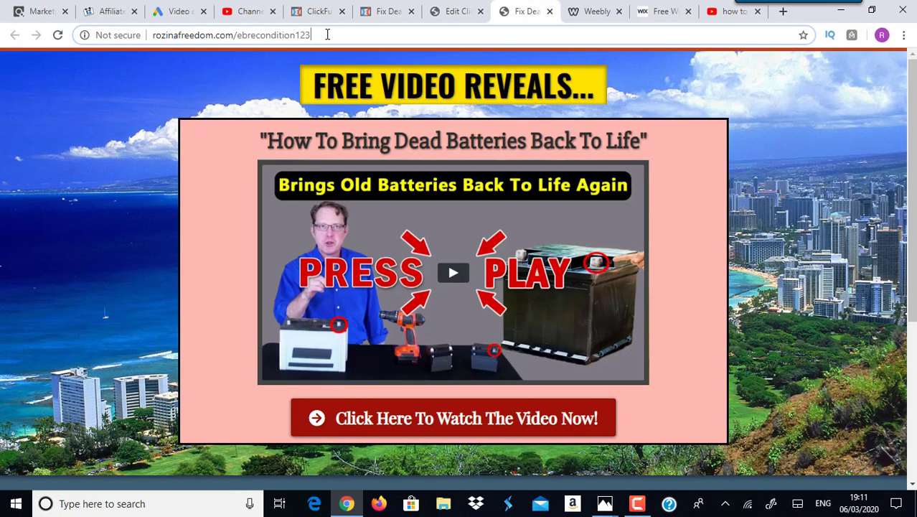
pyautogui.moveTo(309, 35); pyautogui.dragTo(153, 38)
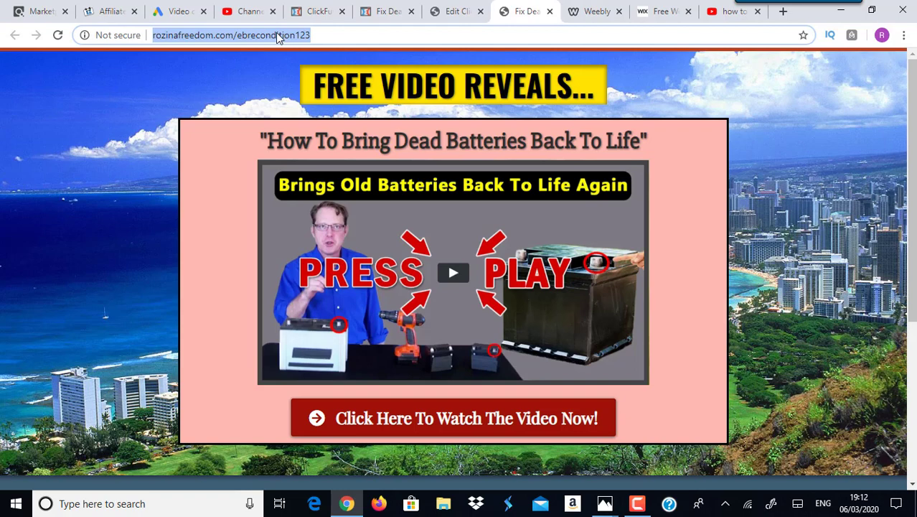
pyautogui.click(192, 17)
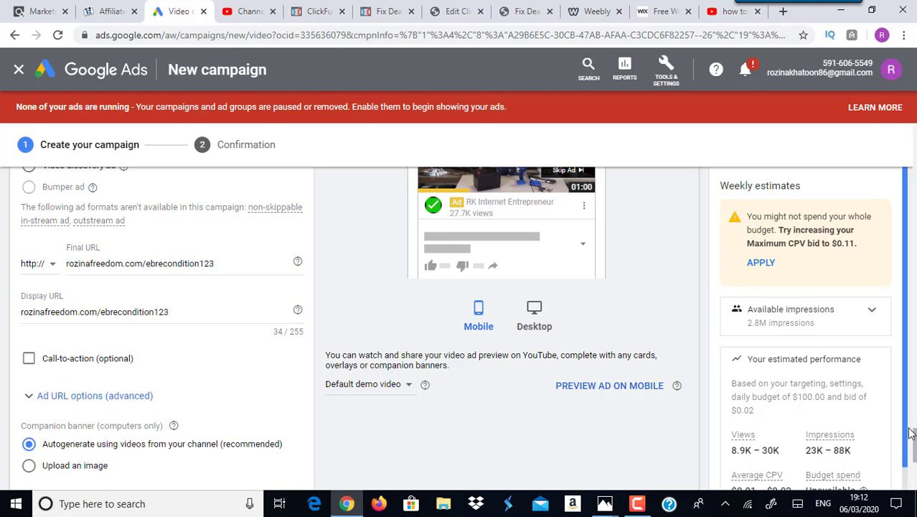
# - Enable the ad's optional call-to-action and set its text to "Learn More"
pyautogui.scroll(-3, 914, 445)
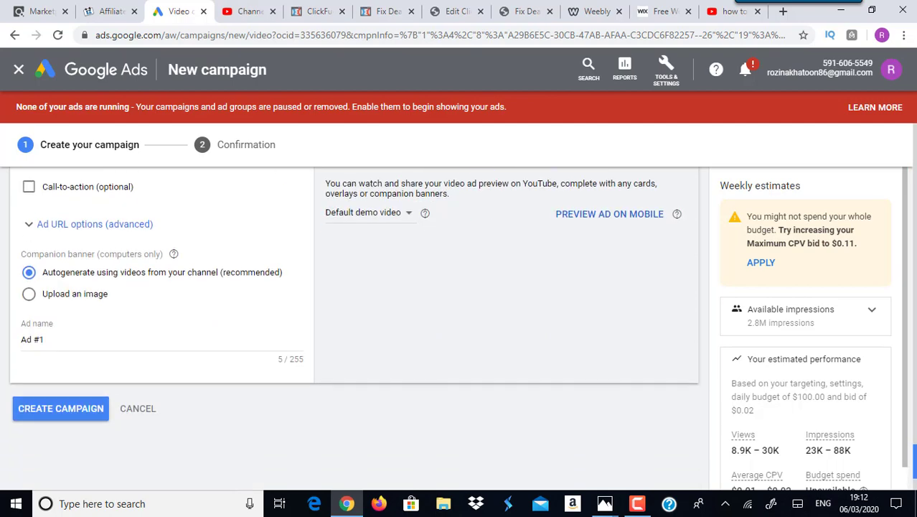
pyautogui.scroll(3, 914, 445)
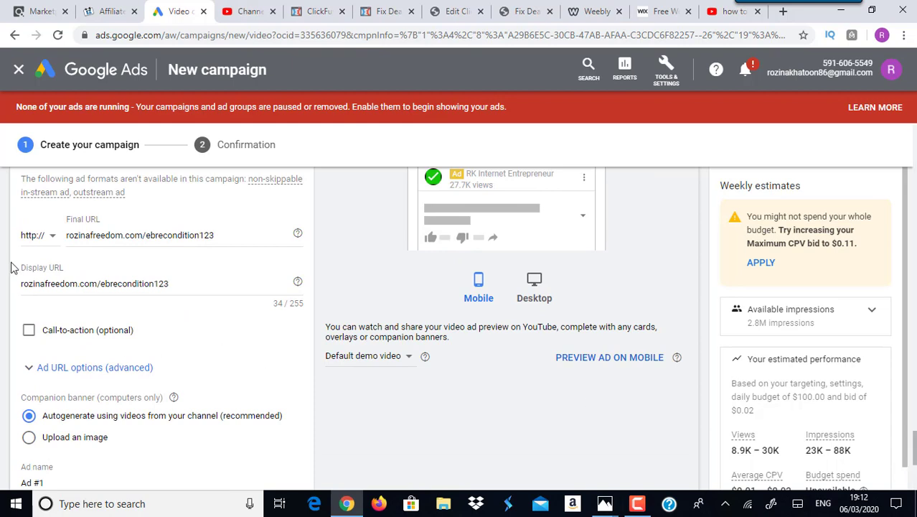
pyautogui.click(28, 332)
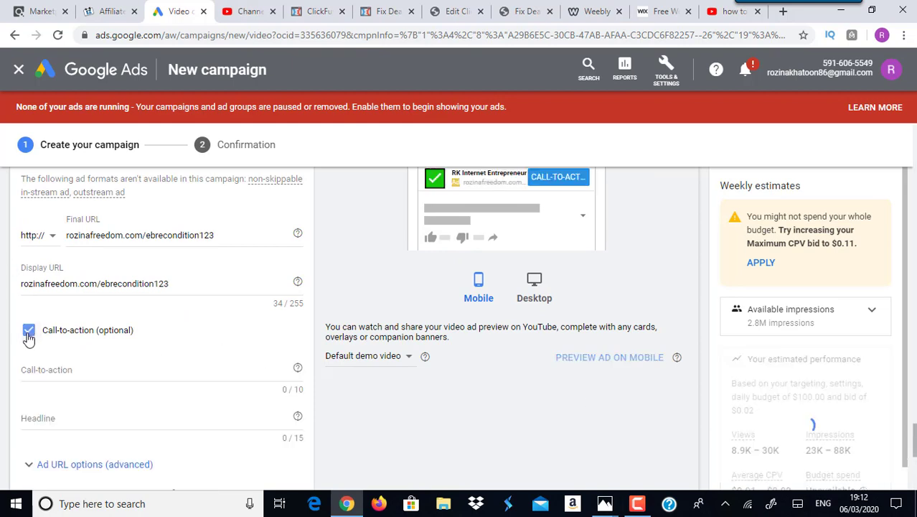
pyautogui.click(122, 368)
pyautogui.write('Learb')
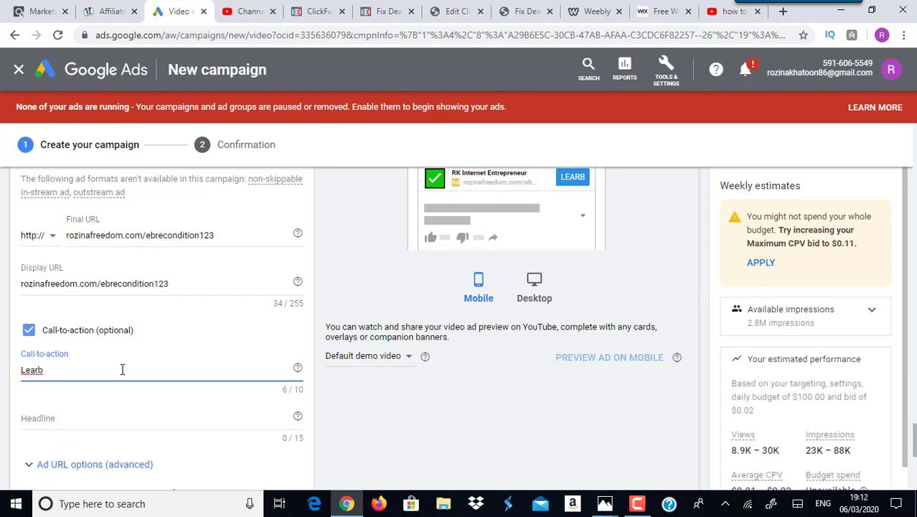
pyautogui.press('BackSpace')
pyautogui.press('BackSpace')
pyautogui.write('n More')
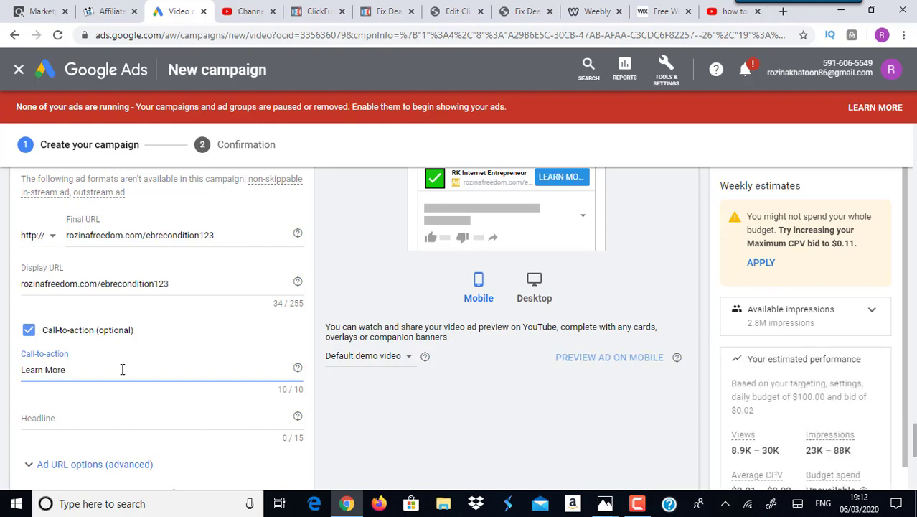
# - Set the call-to-action headline to "Battery Fix"
pyautogui.click(126, 423)
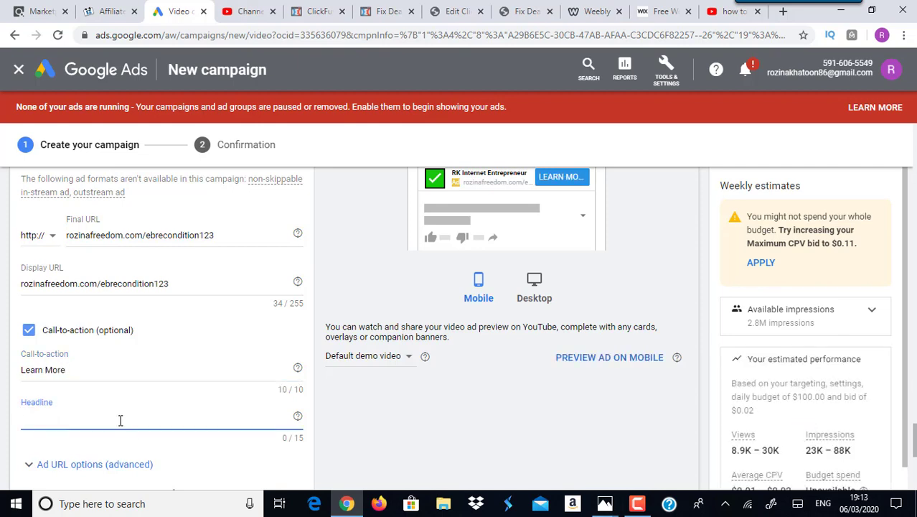
pyautogui.write('R')
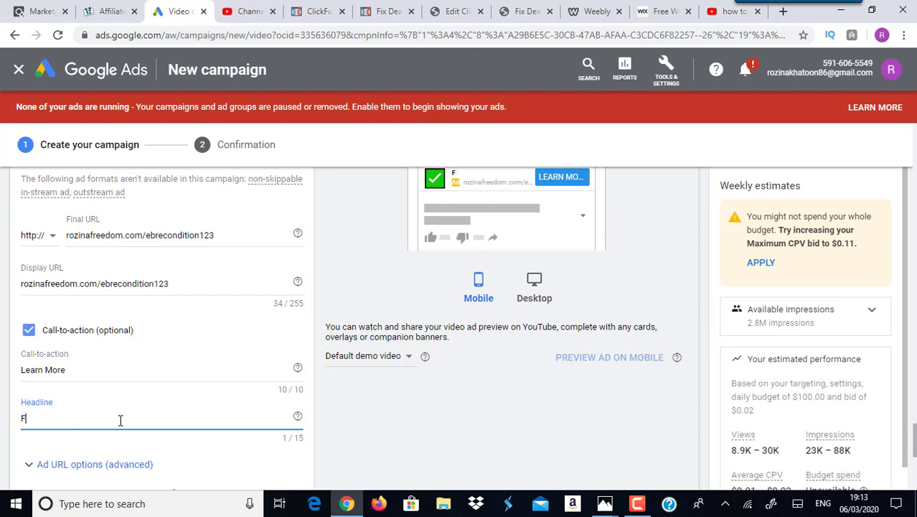
pyautogui.press('BackSpace')
pyautogui.write('F')
pyautogui.press('BackSpace')
pyautogui.write('B')
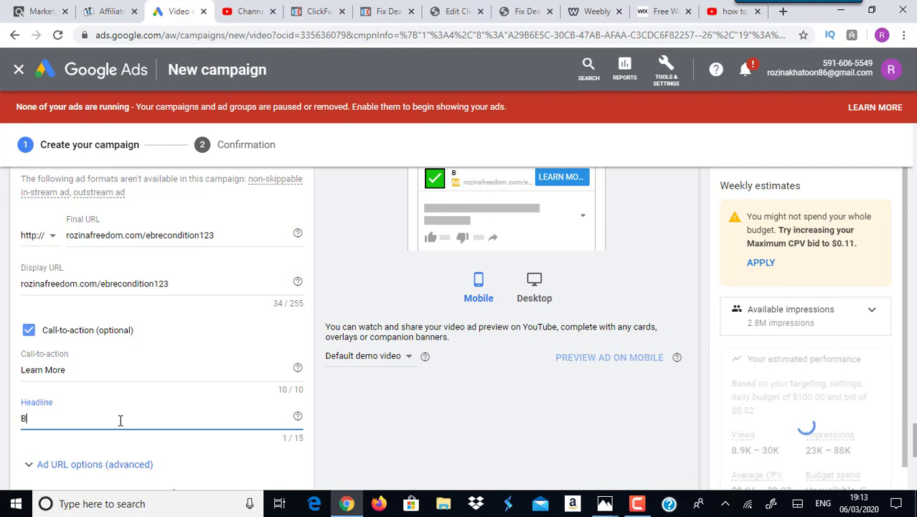
pyautogui.write('attery Fix')
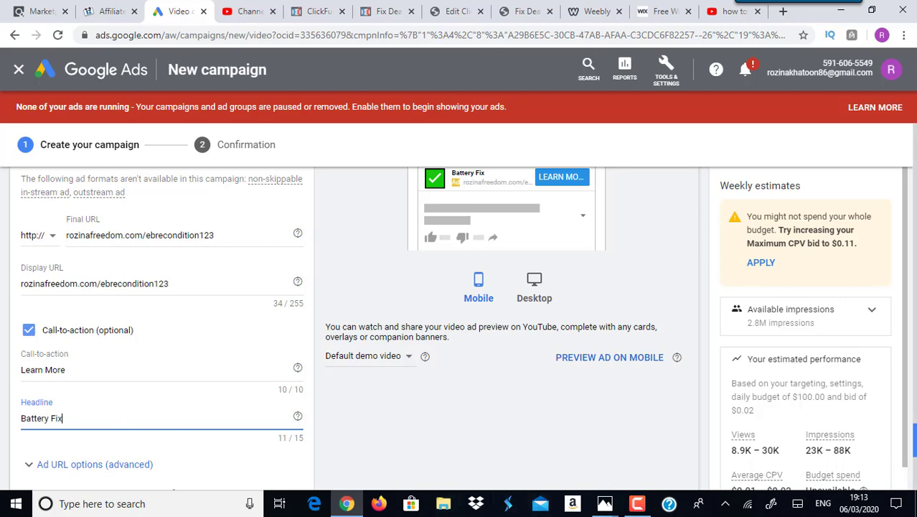
# - Examine the YouTube channel's banner and the affiliate resources page against the ad's companion banner options, and return to the campaign in Google Ads
pyautogui.scroll(-3, 913, 437)
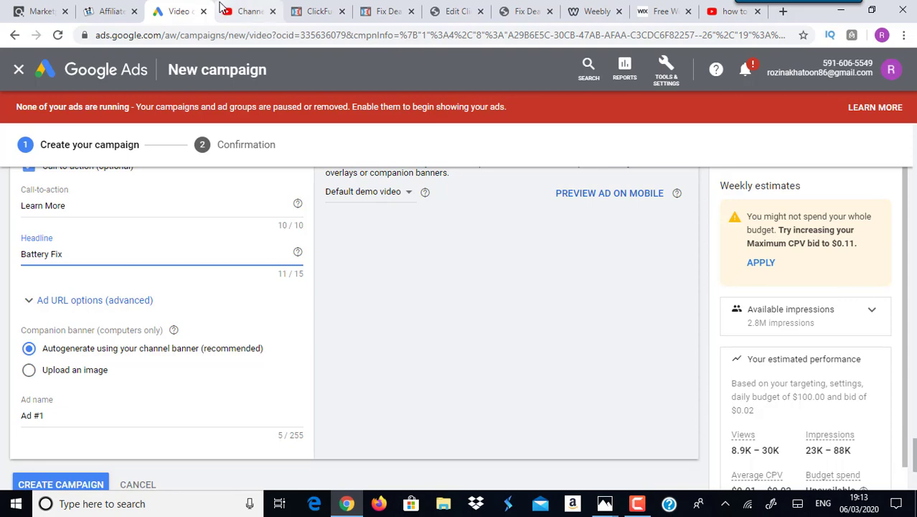
pyautogui.click(248, 11)
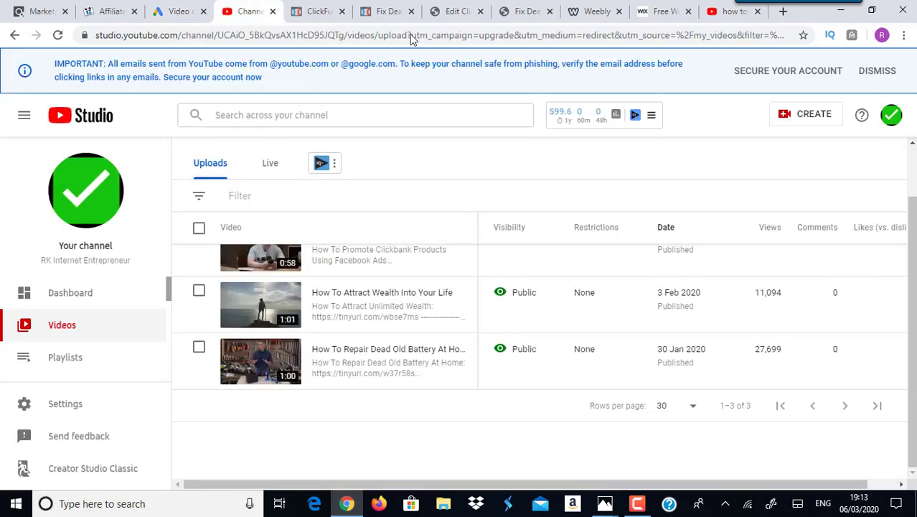
pyautogui.click(891, 115)
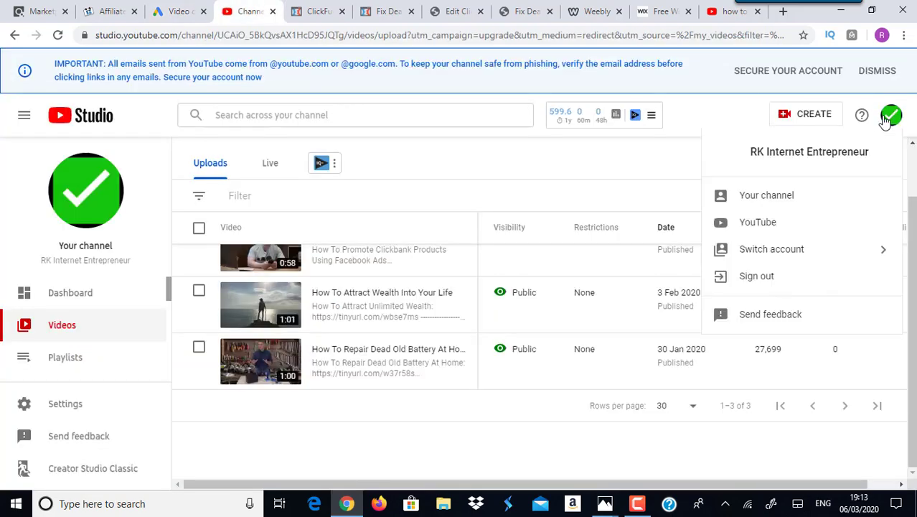
pyautogui.click(779, 204)
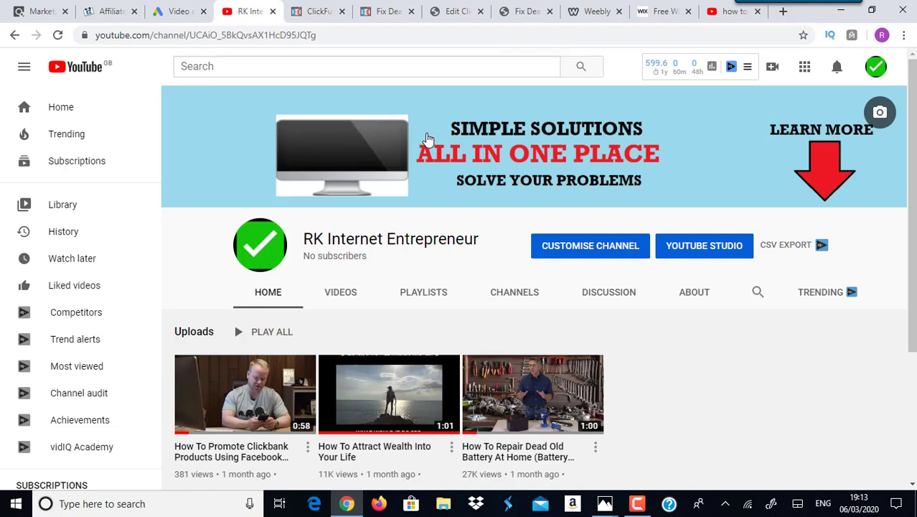
pyautogui.click(178, 12)
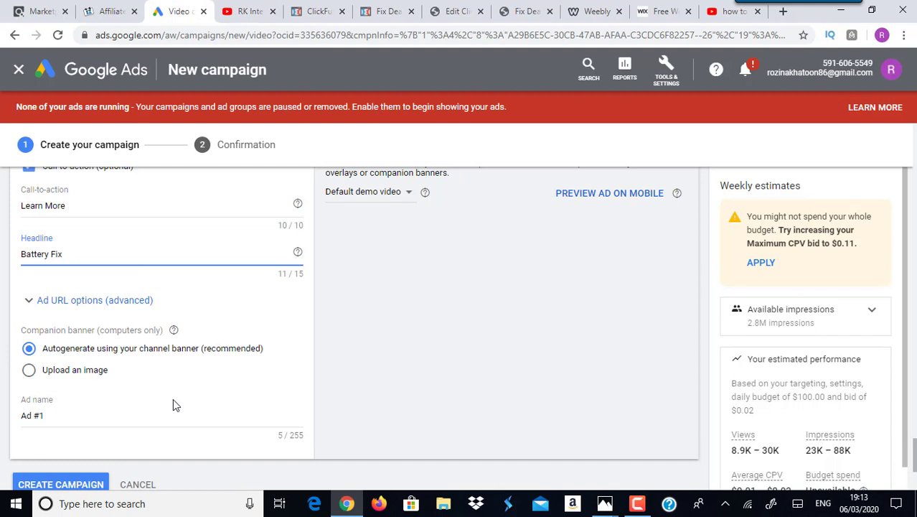
pyautogui.click(107, 11)
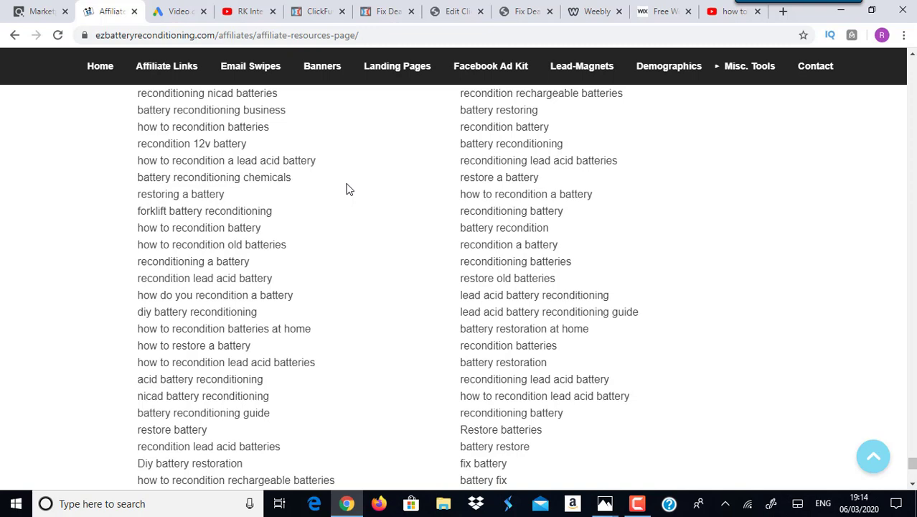
pyautogui.click(186, 9)
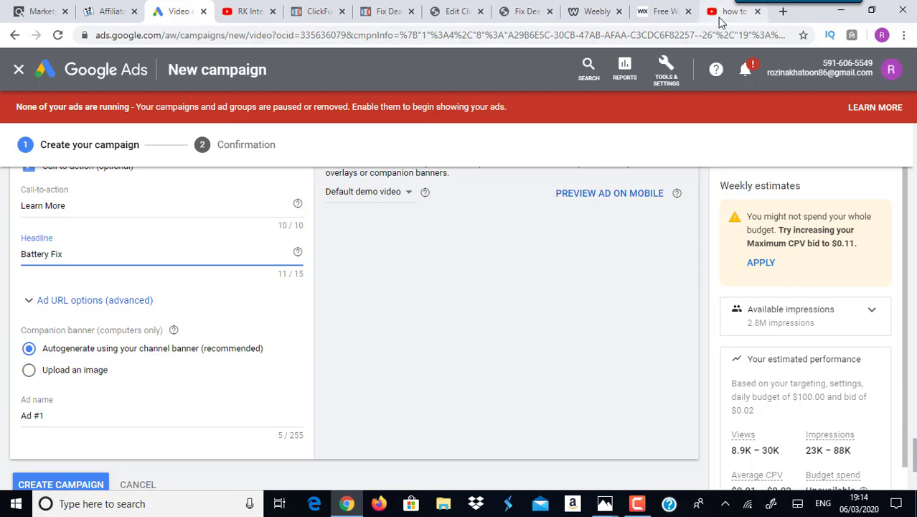
pyautogui.click(252, 11)
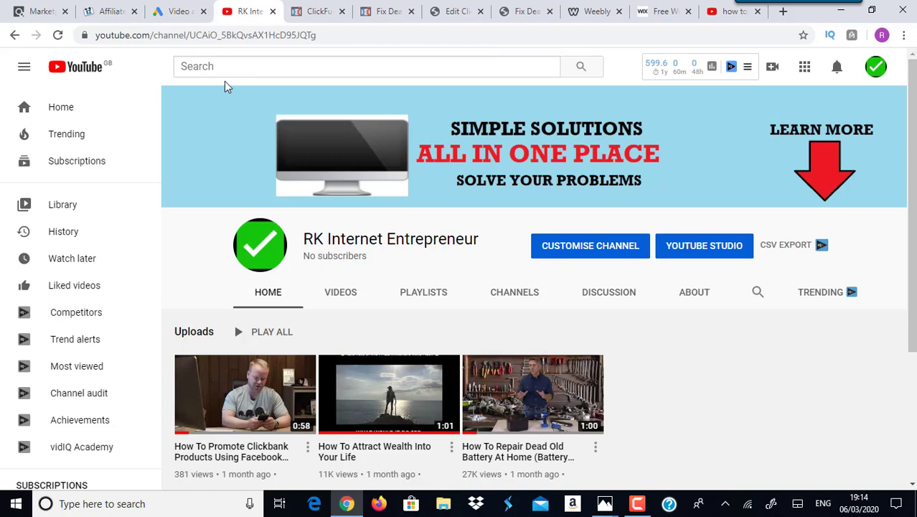
pyautogui.click(177, 19)
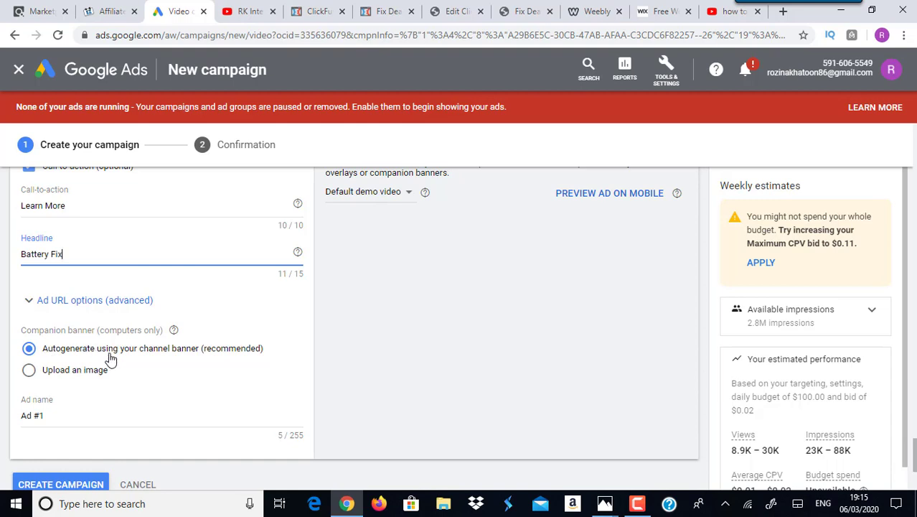
pyautogui.click(241, 11)
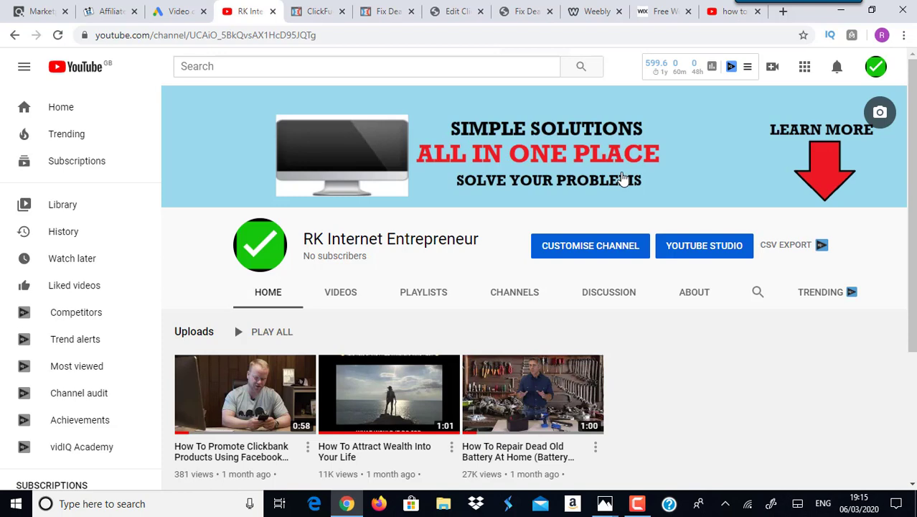
pyautogui.click(167, 11)
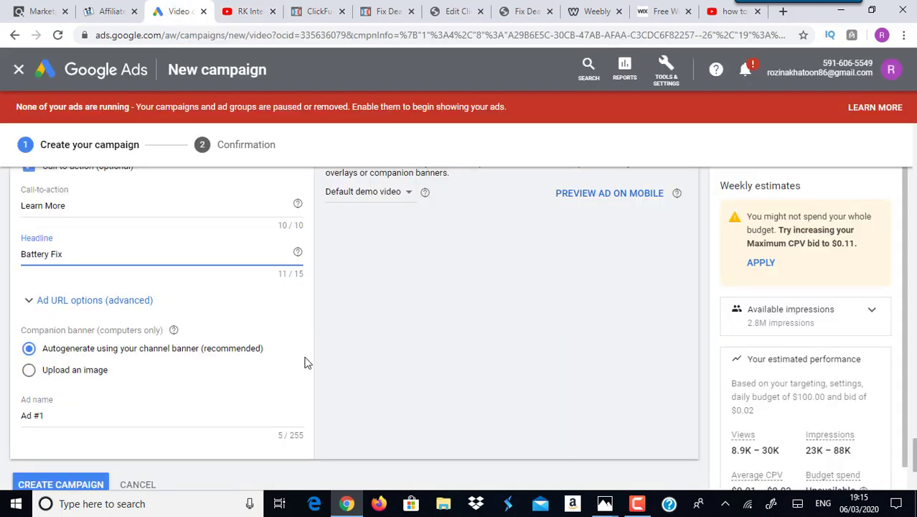
# - Rename the ad as "EZ Battery"
pyautogui.moveTo(71, 416); pyautogui.dragTo(2, 411)
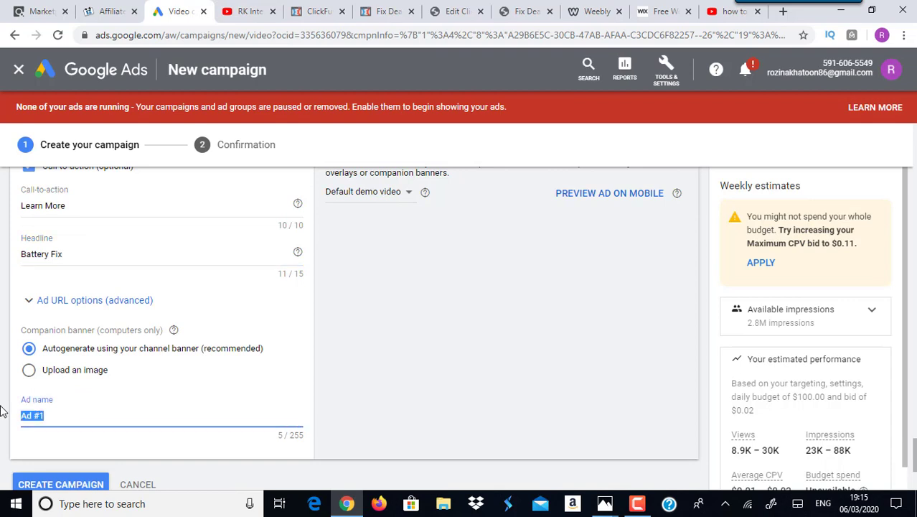
pyautogui.write('EZ Battery')
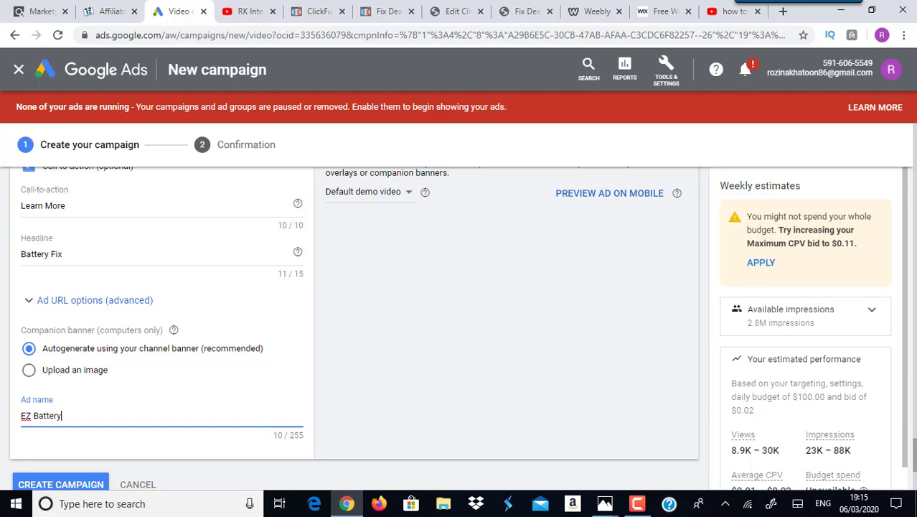
# - Review the campaign's bidding, topics, locations, languages, networks, budget and campaign name settings
pyautogui.scroll(2, 913, 452)
pyautogui.scroll(15, 354, 327)
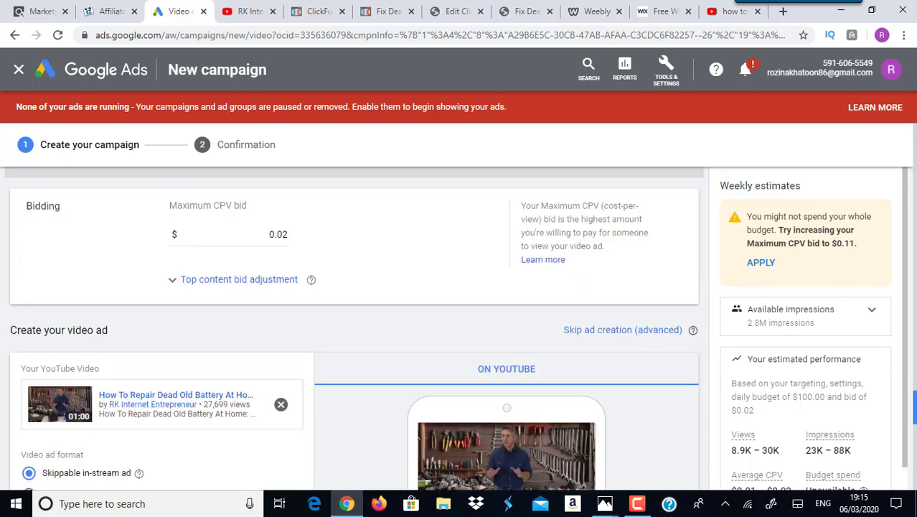
pyautogui.scroll(10, 353, 327)
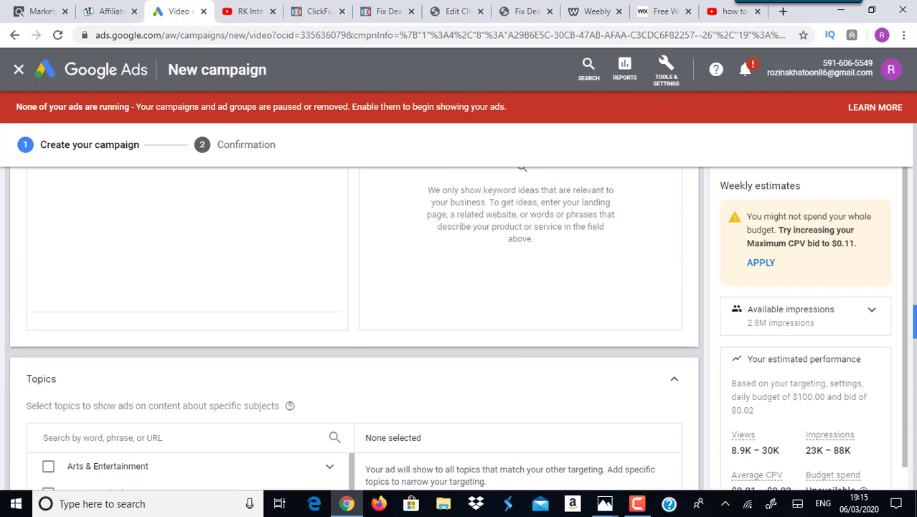
pyautogui.scroll(5, 354, 328)
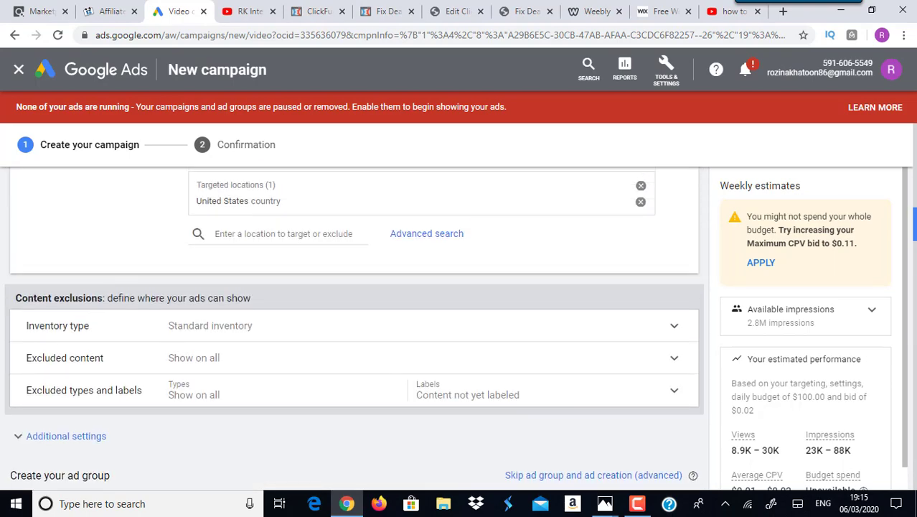
pyautogui.scroll(-3, 354, 328)
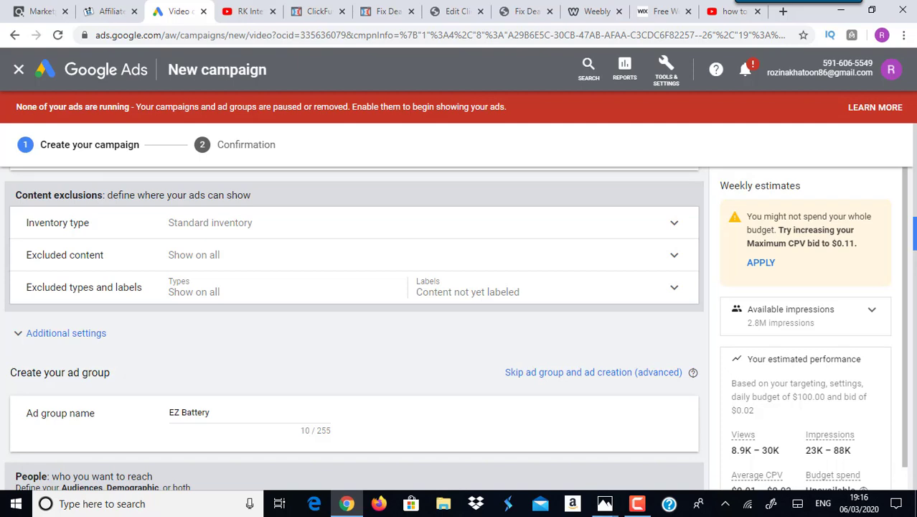
pyautogui.scroll(10, 354, 327)
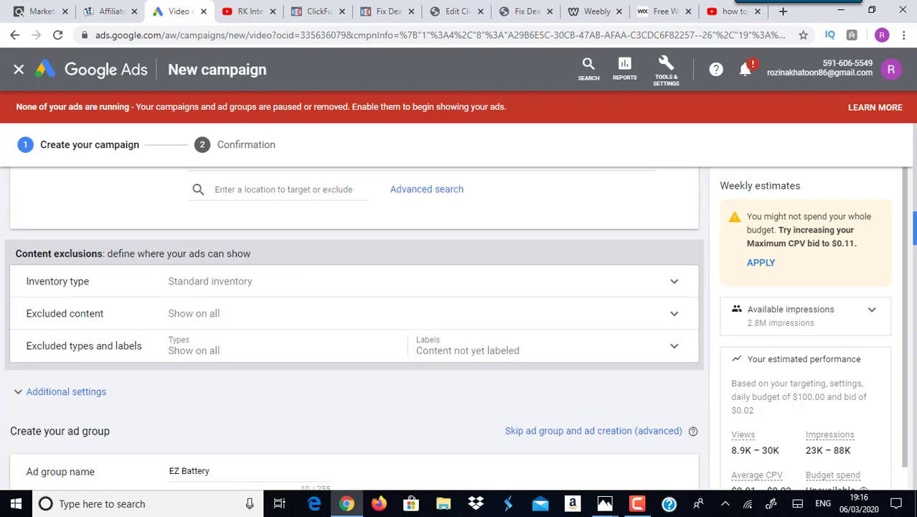
pyautogui.scroll(5, 354, 328)
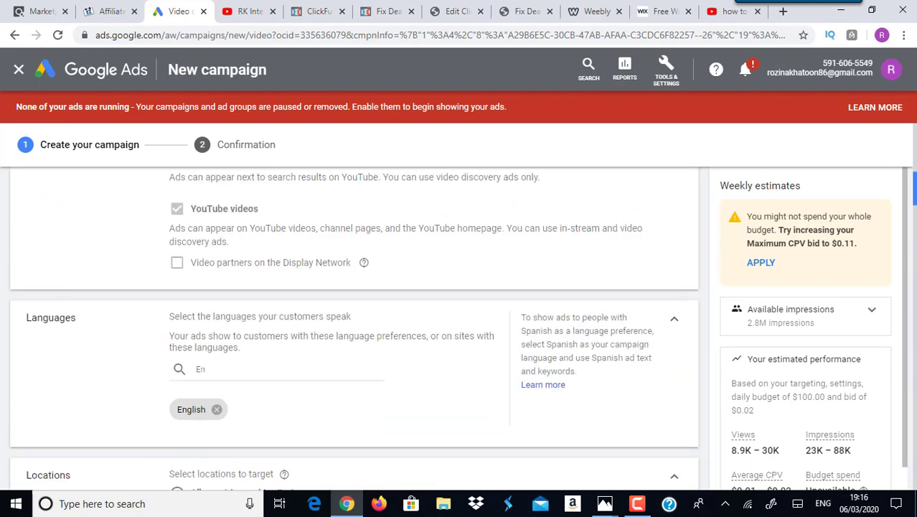
pyautogui.scroll(3, 915, 154)
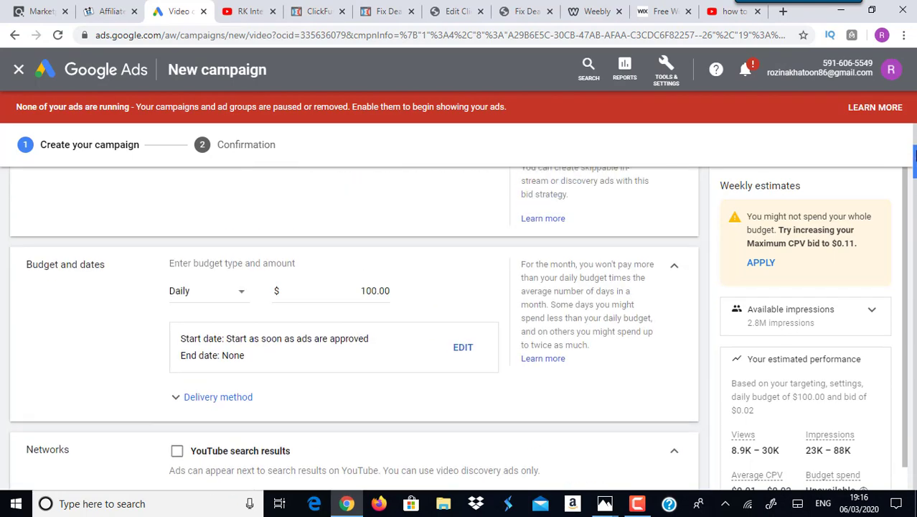
pyautogui.scroll(5, 915, 154)
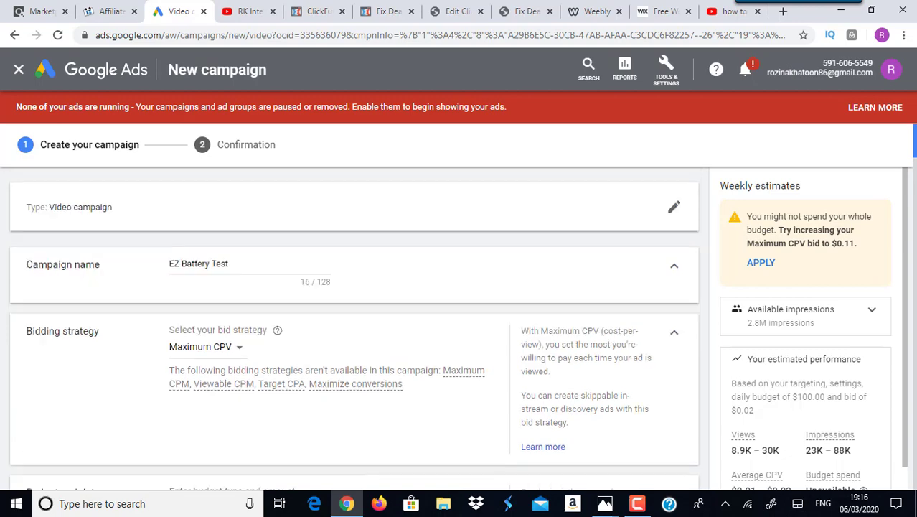
# - Inspect the inventory type options and the excluded types and labels under the campaign's content exclusions
pyautogui.moveTo(915, 143); pyautogui.dragTo(916, 226)
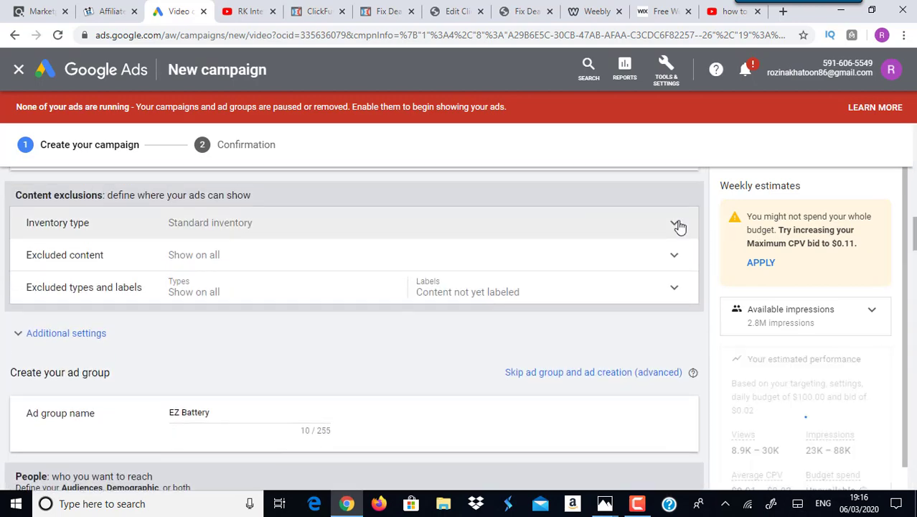
pyautogui.click(676, 224)
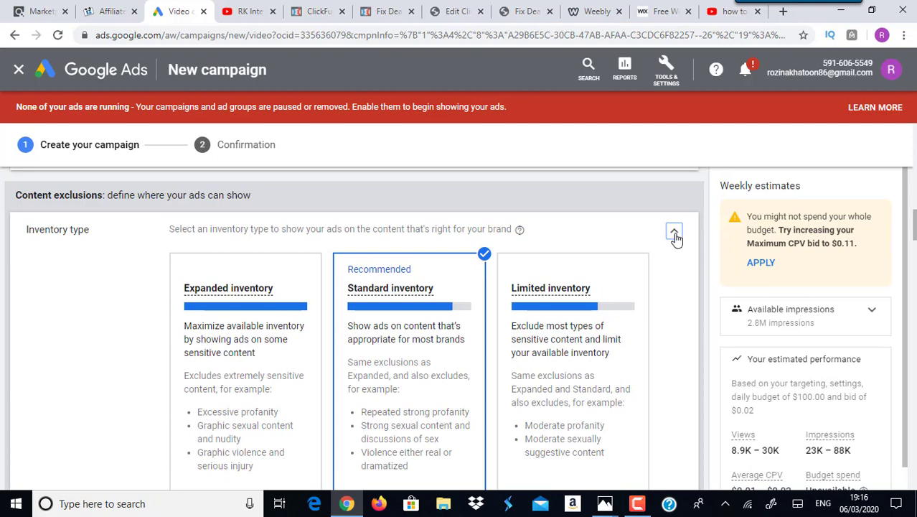
pyautogui.click(676, 232)
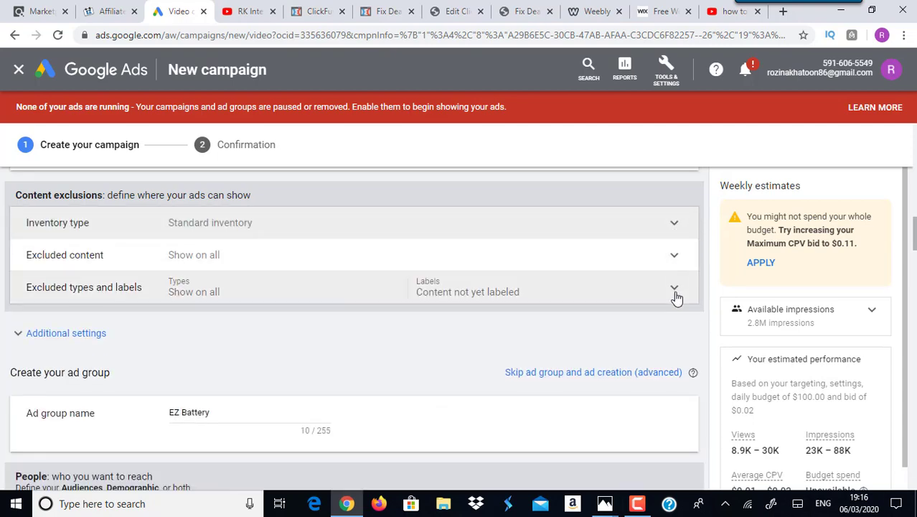
pyautogui.click(675, 291)
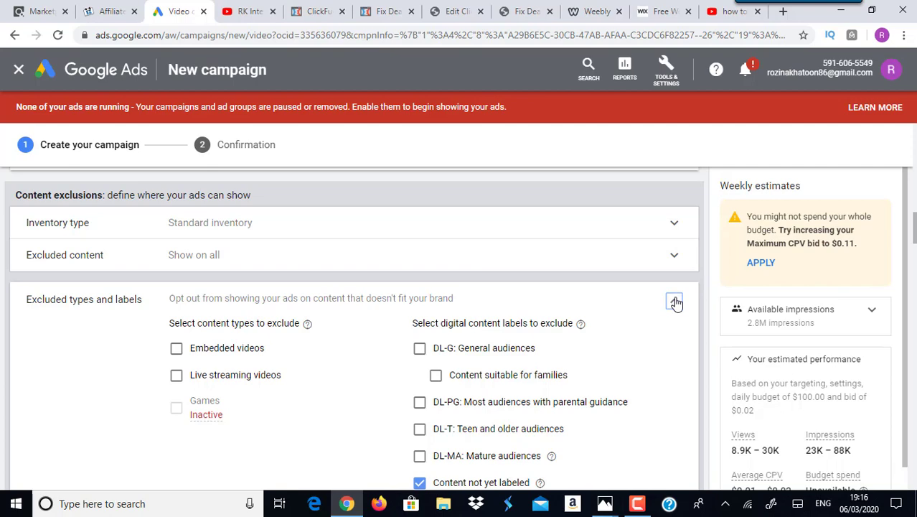
pyautogui.click(676, 302)
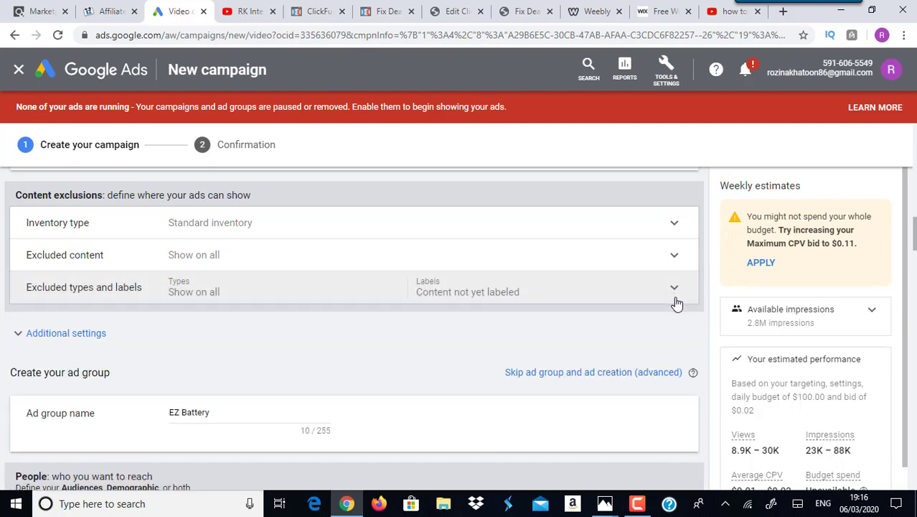
# - Expand the campaign's additional settings and set specific targeting for devices
pyautogui.click(64, 333)
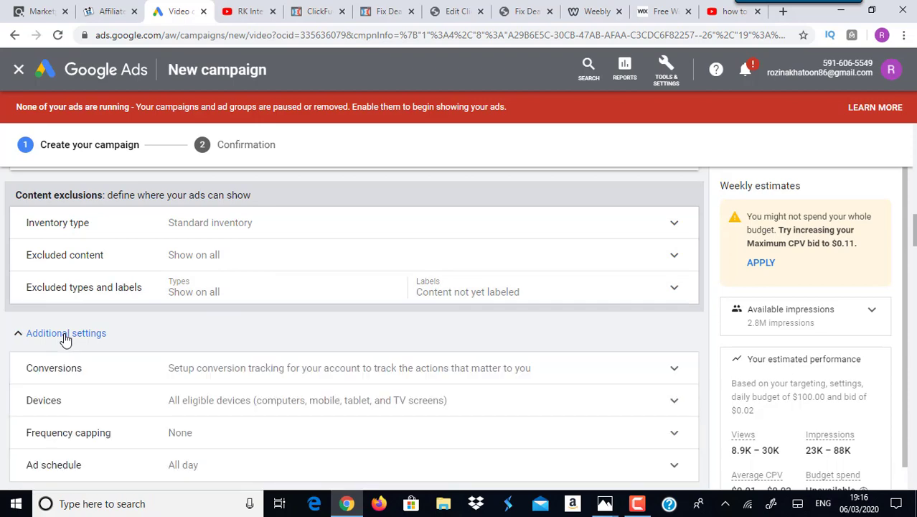
pyautogui.scroll(-2, 670, 338)
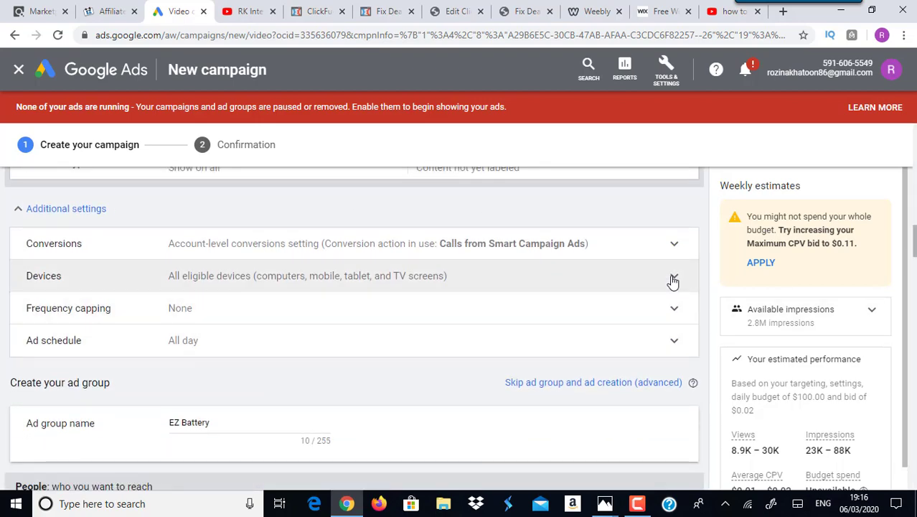
pyautogui.click(673, 279)
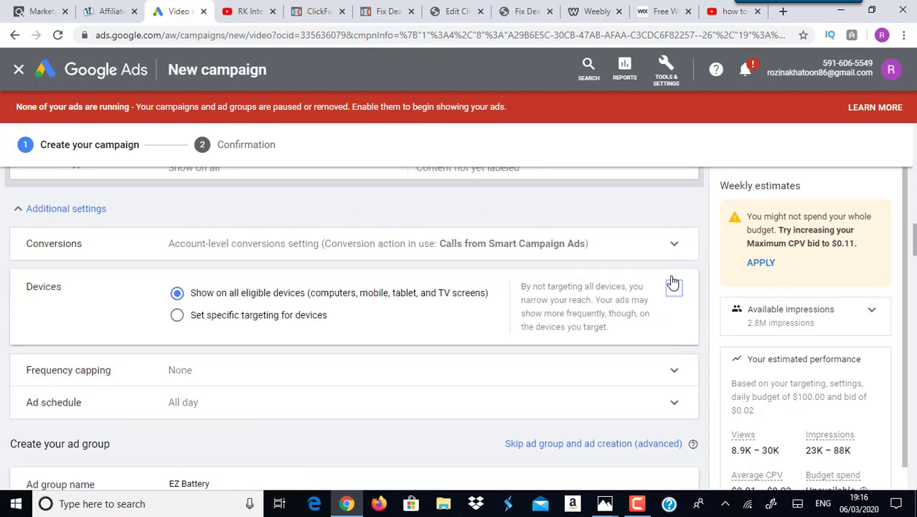
pyautogui.click(178, 317)
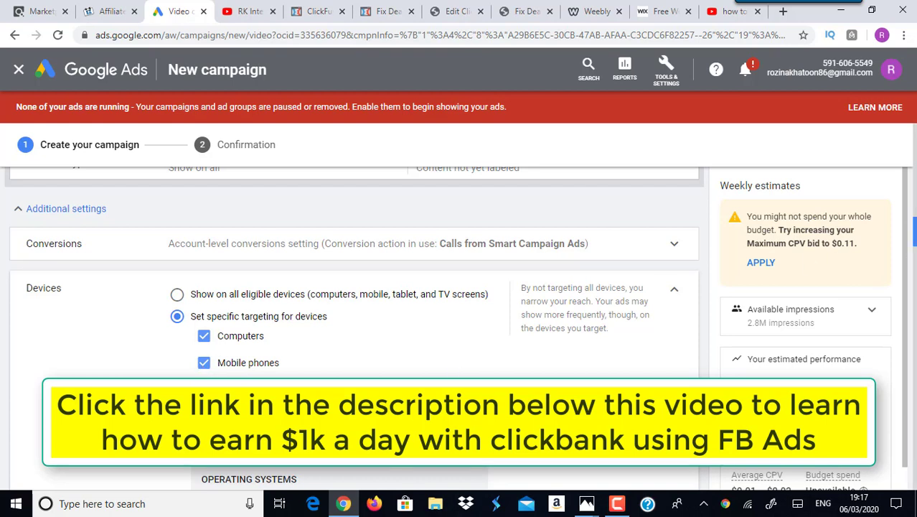
# - Inspect the operating system and device model choices in the advanced targeting for mobile phones and tablets
pyautogui.scroll(-2, 352, 326)
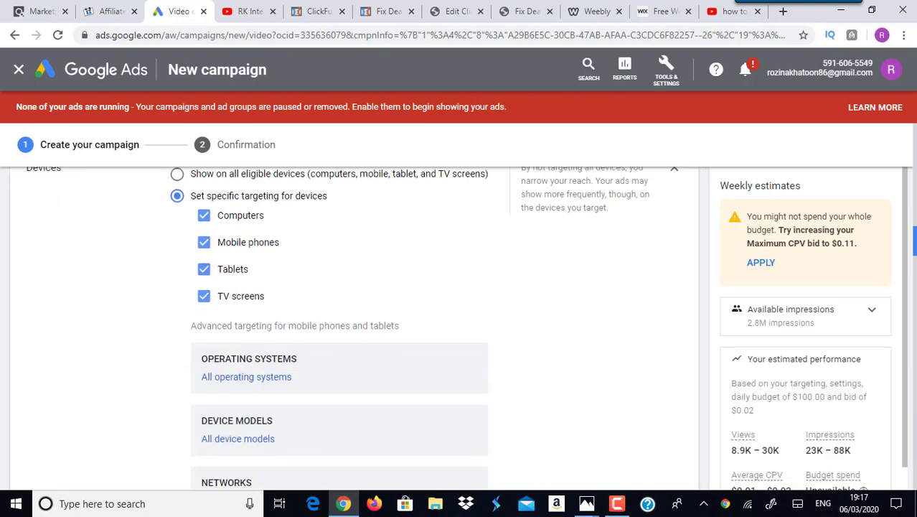
pyautogui.scroll(-2, 352, 327)
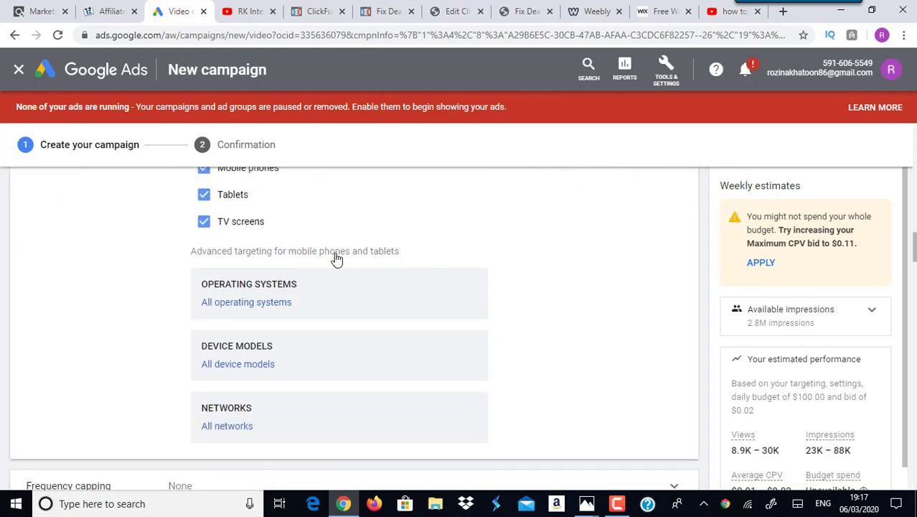
pyautogui.click(251, 317)
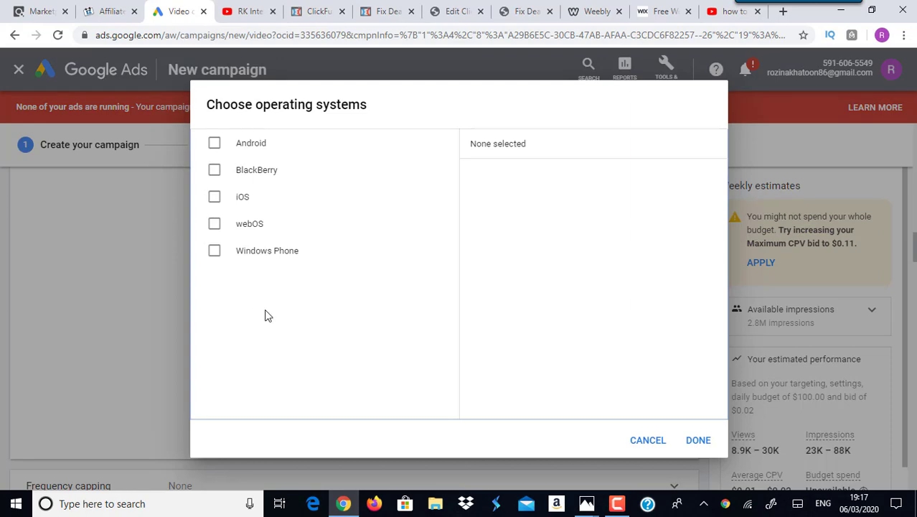
pyautogui.click(641, 439)
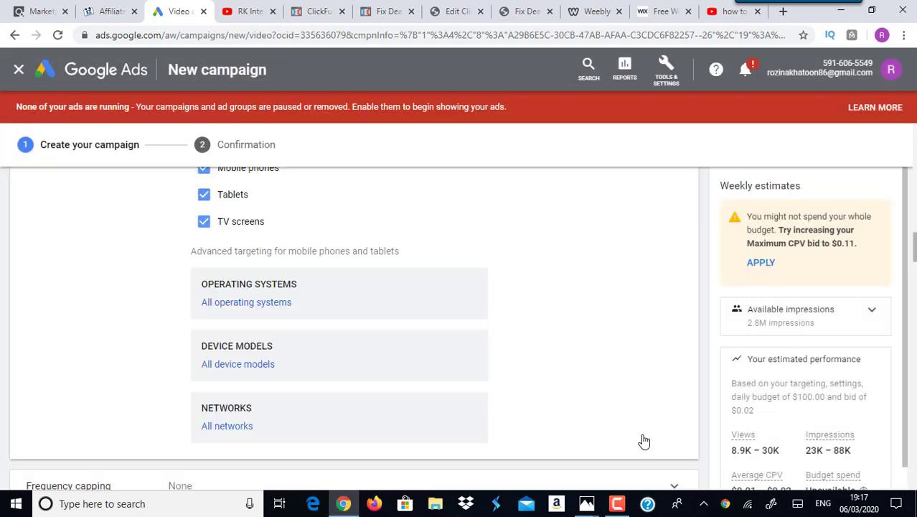
pyautogui.click(264, 369)
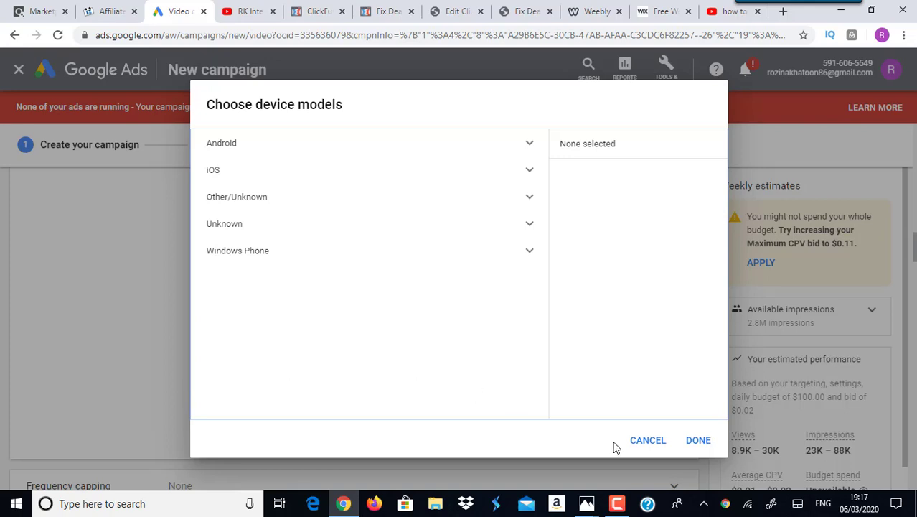
pyautogui.click(644, 440)
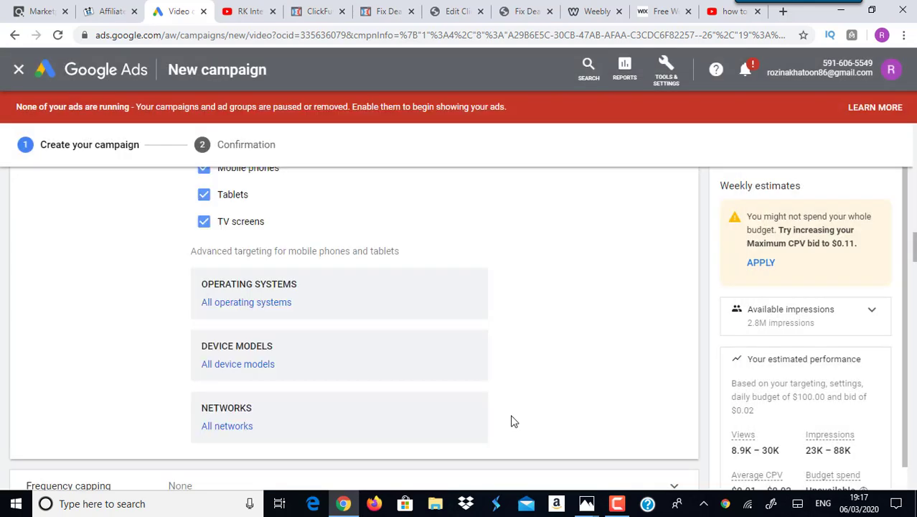
# - Restrict the advanced mobile and tablet targeting to the Wifi network
pyautogui.click(231, 427)
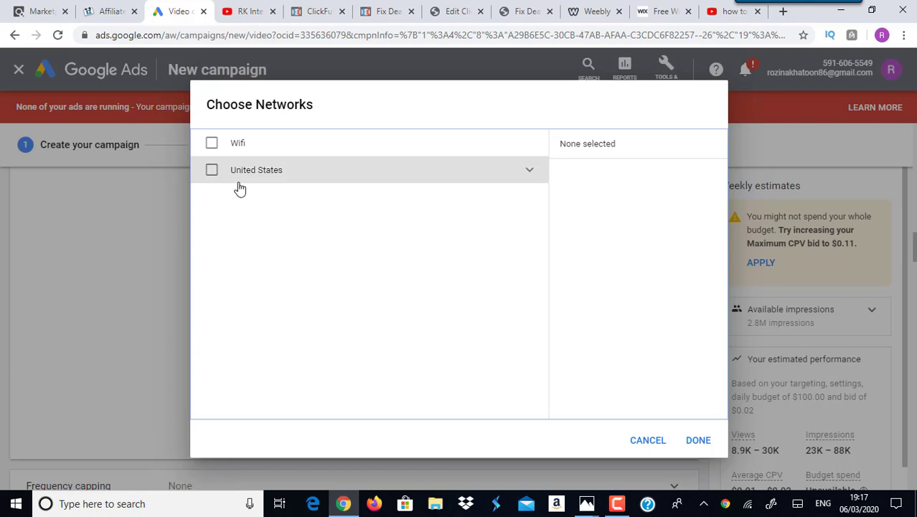
pyautogui.click(210, 143)
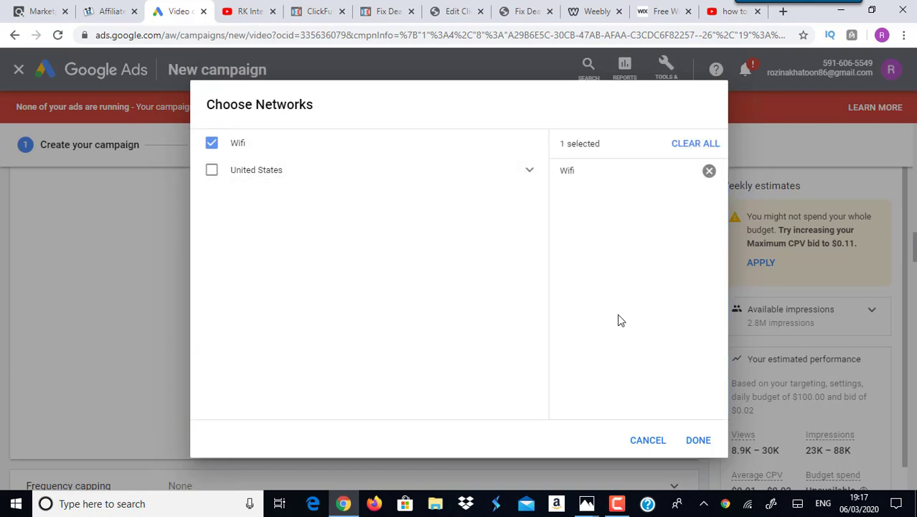
pyautogui.click(696, 441)
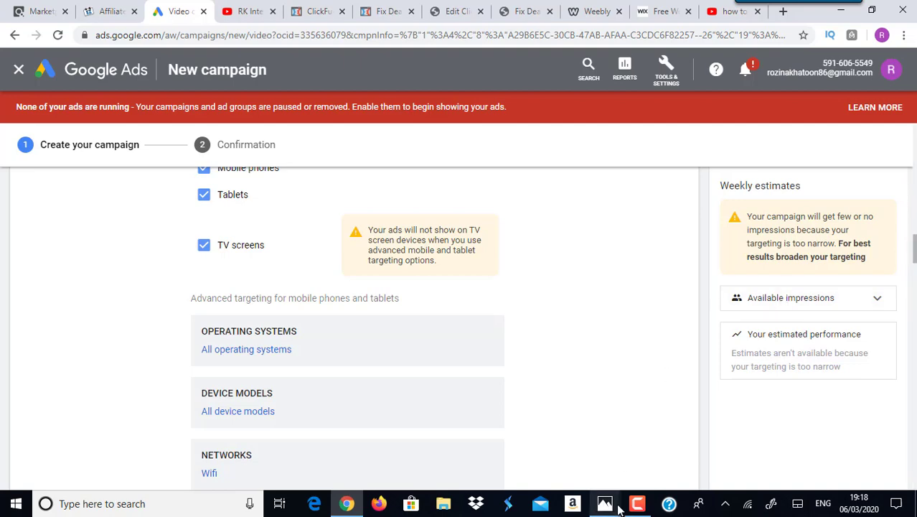
# - Switch to Photos and view the cb results.png image and the picture of the Subscribed button with the bell
pyautogui.click(660, 459)
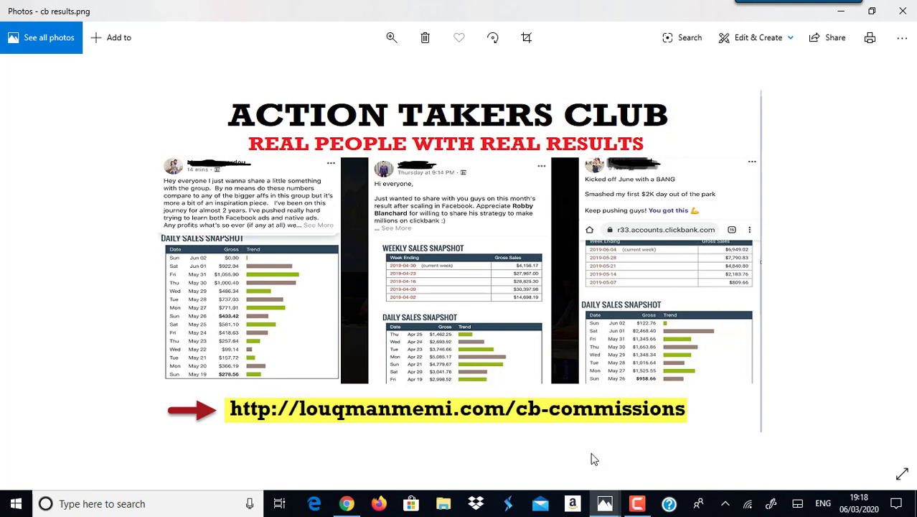
pyautogui.moveTo(605, 507)
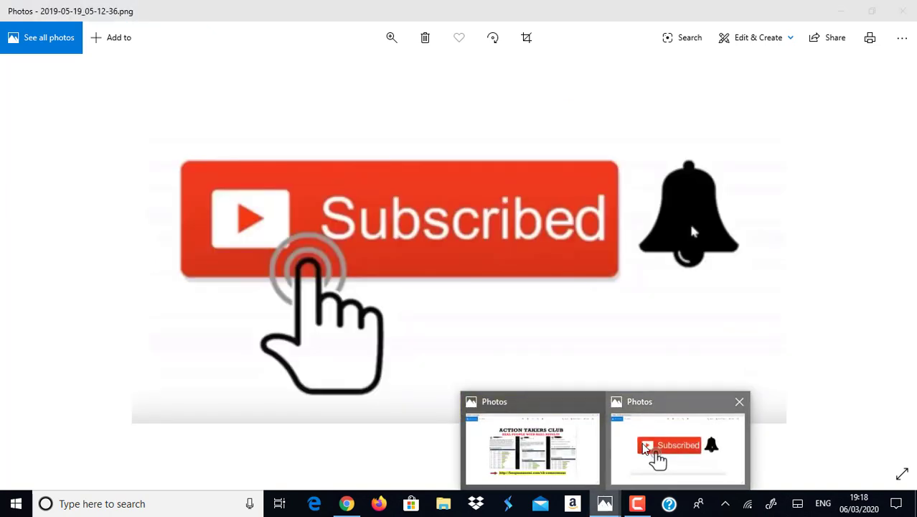
pyautogui.click(660, 462)
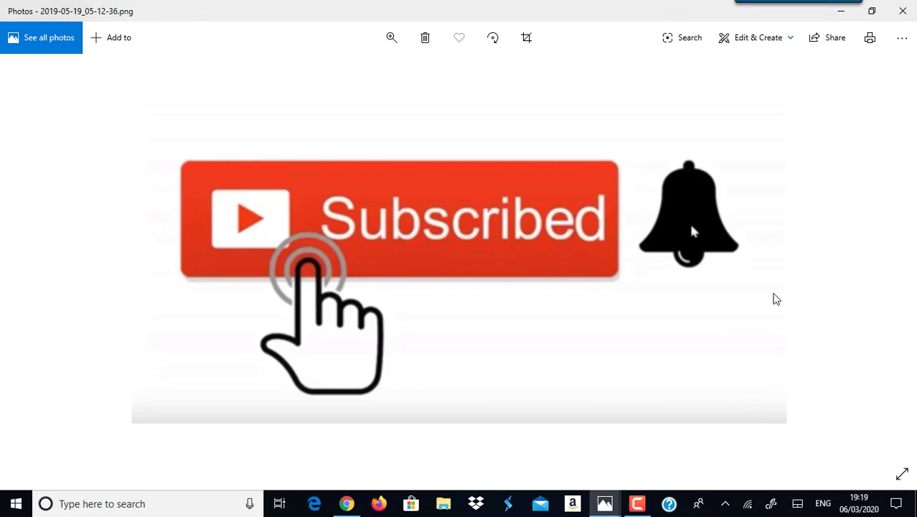